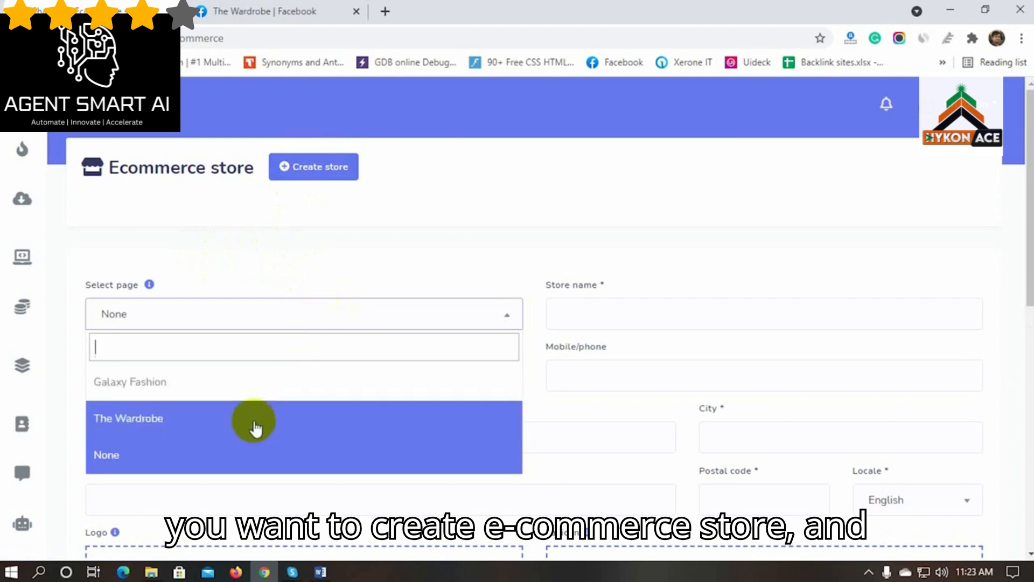
Link the store to The Wardrobe page, name it 'The Wardrobe' and enter its contact e-mail
{"action": "left_click", "coordinate": [138, 418]}
{"action": "left_click", "coordinate": [605, 317]}
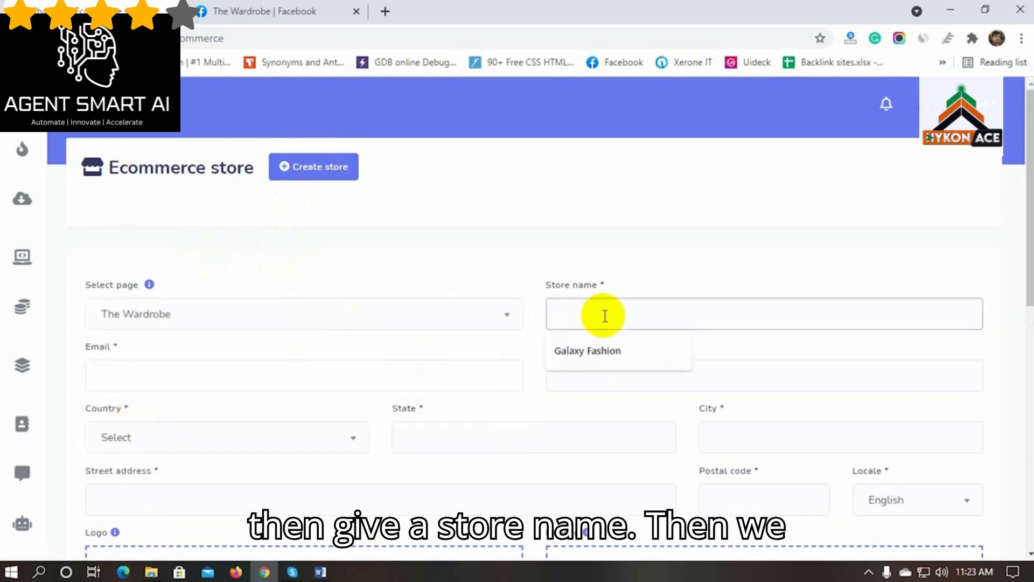
{"action": "type", "text": "The Wardrobe"}
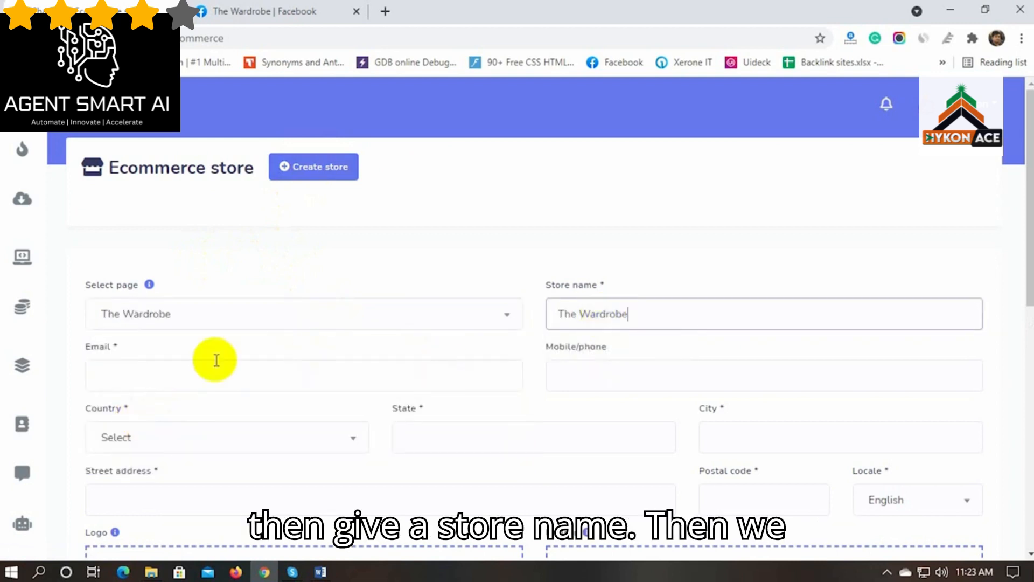
{"action": "left_click", "coordinate": [181, 373]}
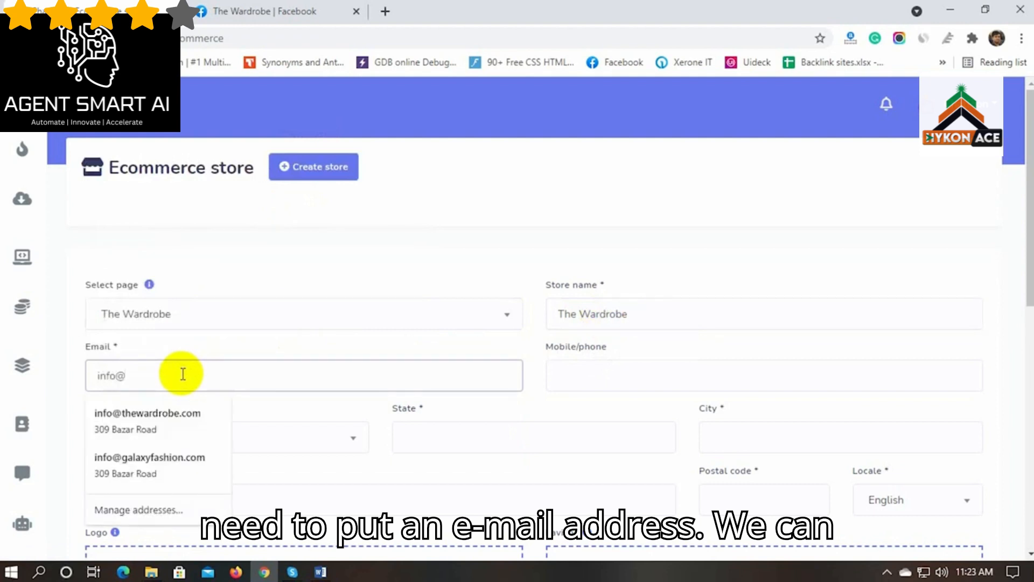
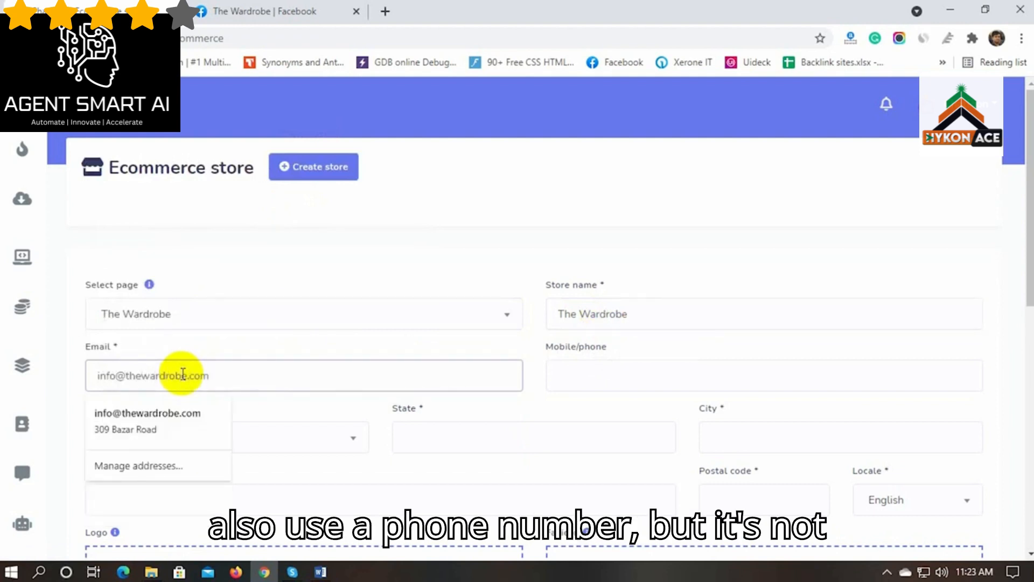
{"action": "left_click", "coordinate": [460, 352]}
Set the country to Bangladesh and autofill the Rajshahi address with postal code 6100
{"action": "scroll", "coordinate": [399, 395], "scroll_direction": "down", "scroll_amount": 1}
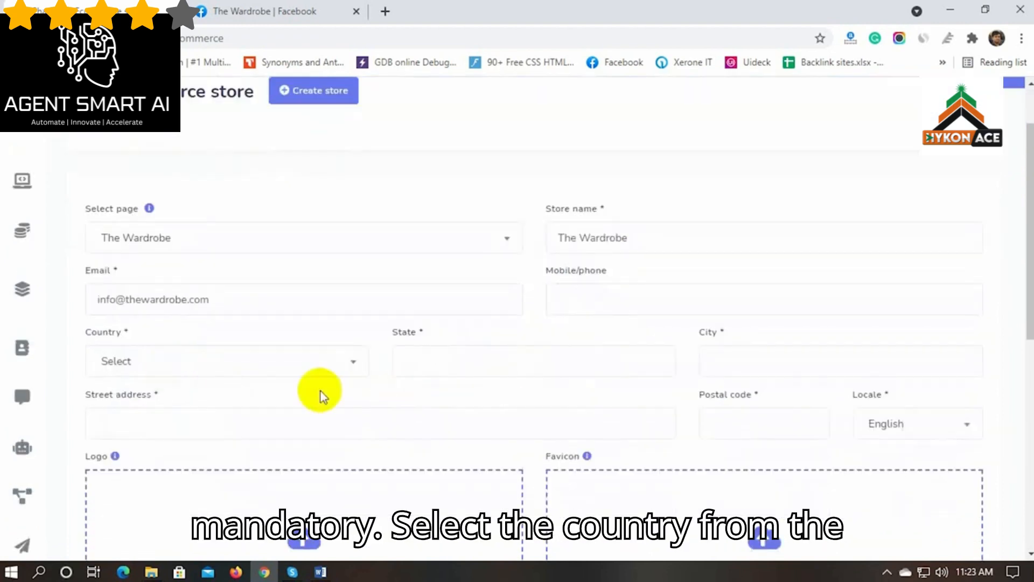
{"action": "left_click", "coordinate": [210, 362]}
{"action": "type", "text": "bang"}
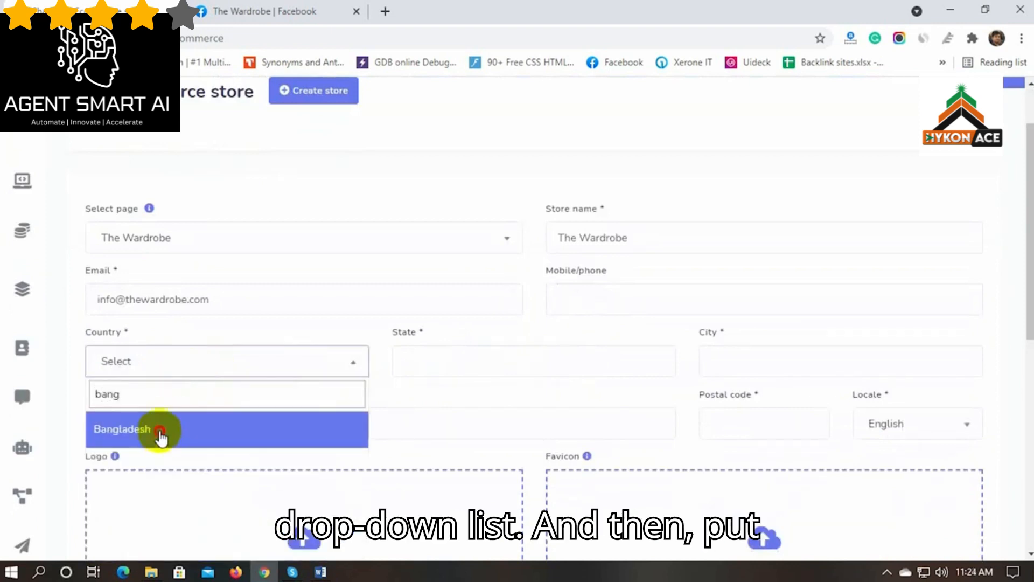
{"action": "left_click", "coordinate": [159, 431]}
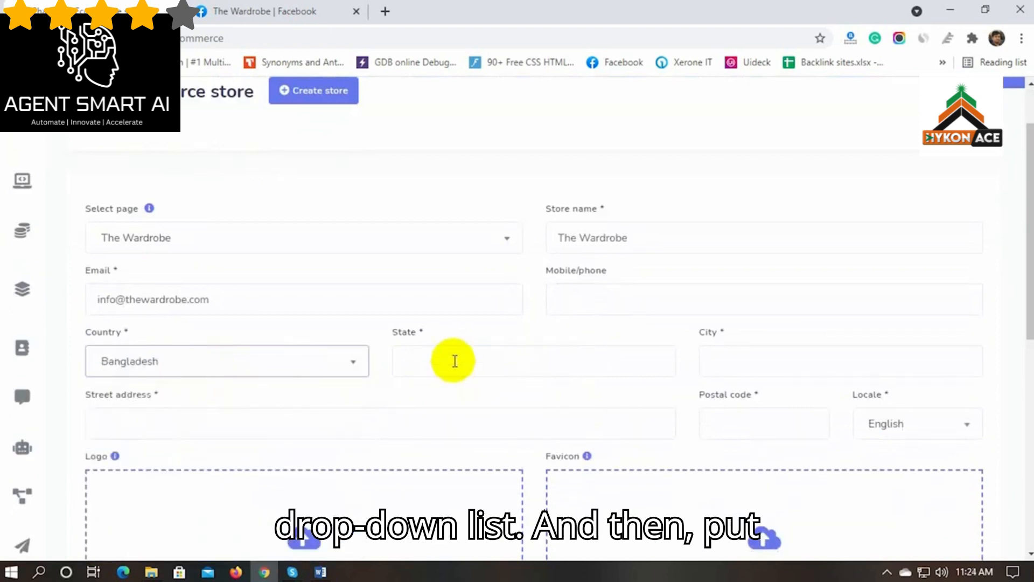
{"action": "left_click", "coordinate": [455, 358]}
{"action": "left_click", "coordinate": [447, 413]}
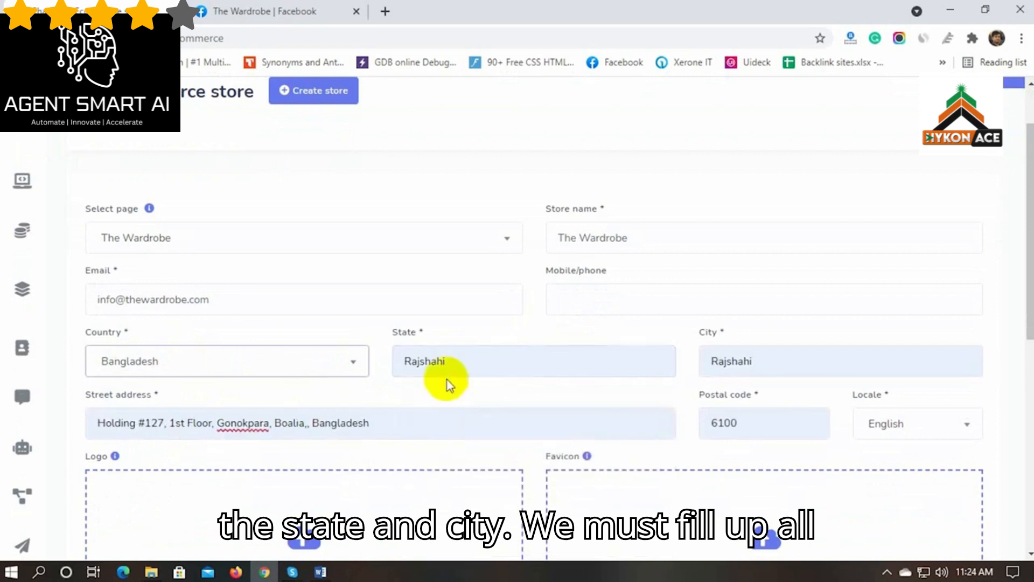
Keep English as the store locale
{"action": "scroll", "coordinate": [295, 415], "scroll_direction": "down", "scroll_amount": 3}
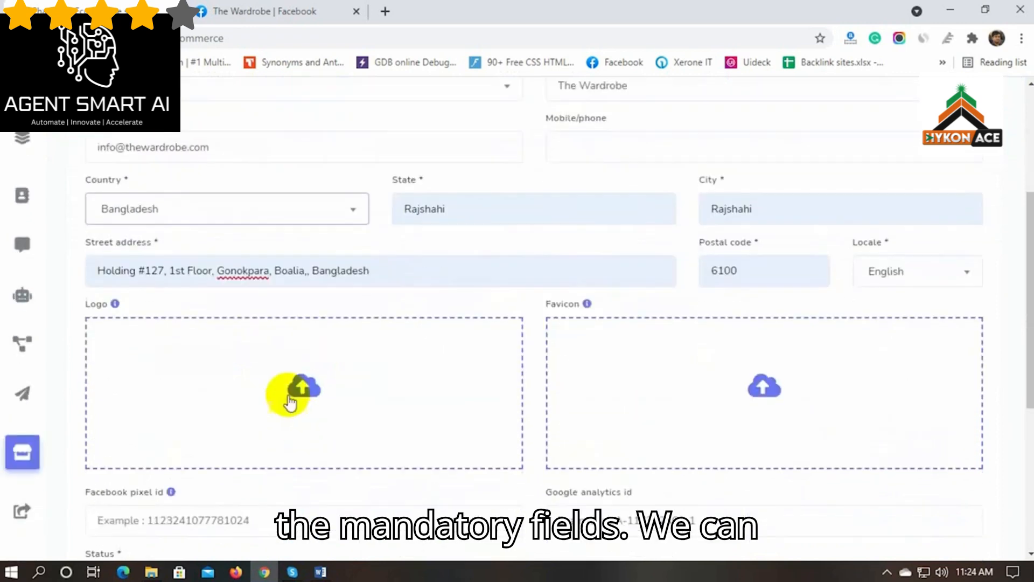
{"action": "left_click", "coordinate": [967, 273]}
{"action": "scroll", "coordinate": [935, 381], "scroll_direction": "down", "scroll_amount": 2}
{"action": "scroll", "coordinate": [935, 387], "scroll_direction": "up", "scroll_amount": 2}
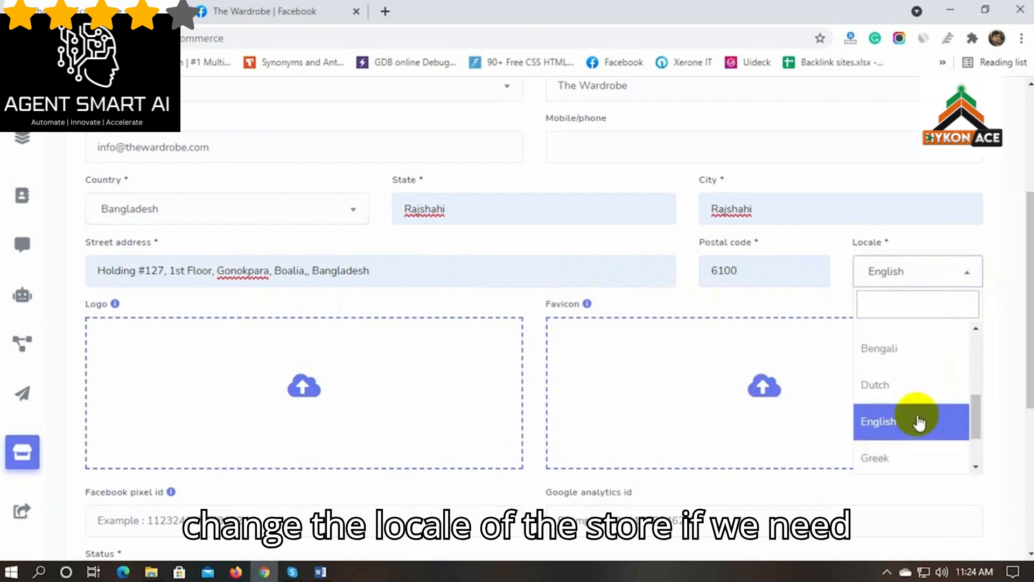
{"action": "left_click", "coordinate": [885, 426]}
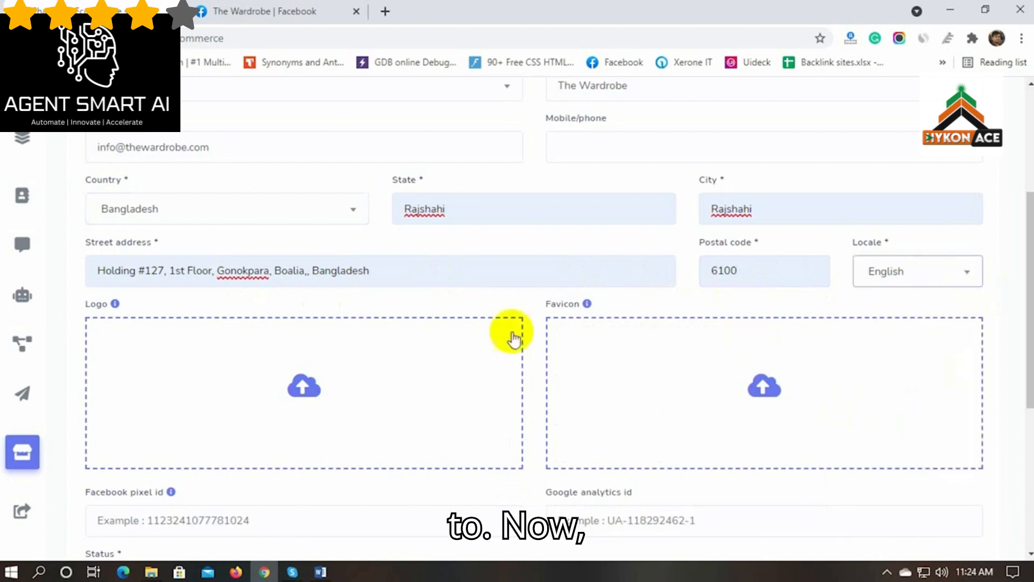
{"action": "scroll", "coordinate": [226, 387], "scroll_direction": "down", "scroll_amount": 1}
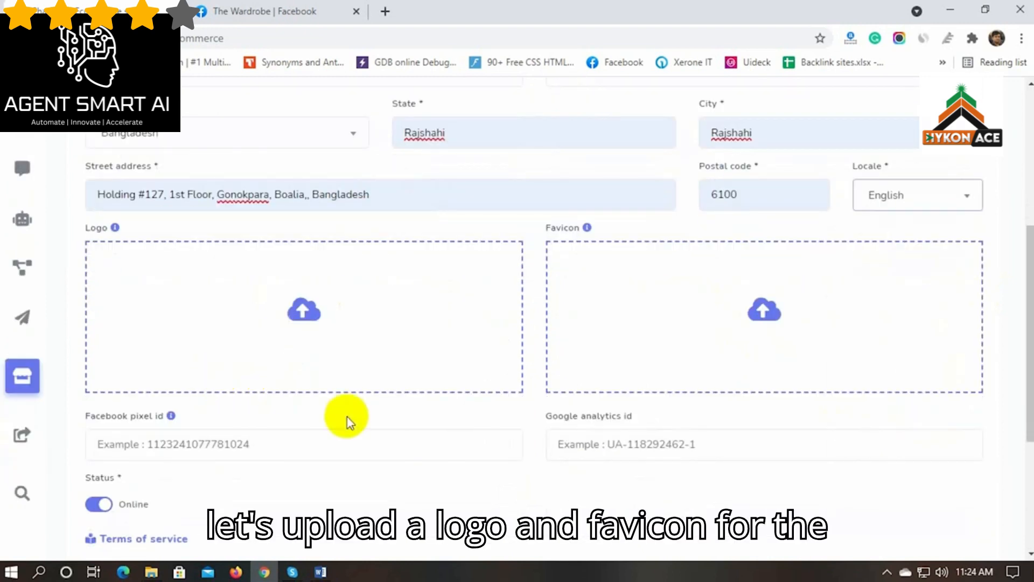
Upload The-Wardrobe Logo as the store logo and the Favicon image as its favicon
{"action": "left_click", "coordinate": [305, 312]}
{"action": "left_click", "coordinate": [592, 390]}
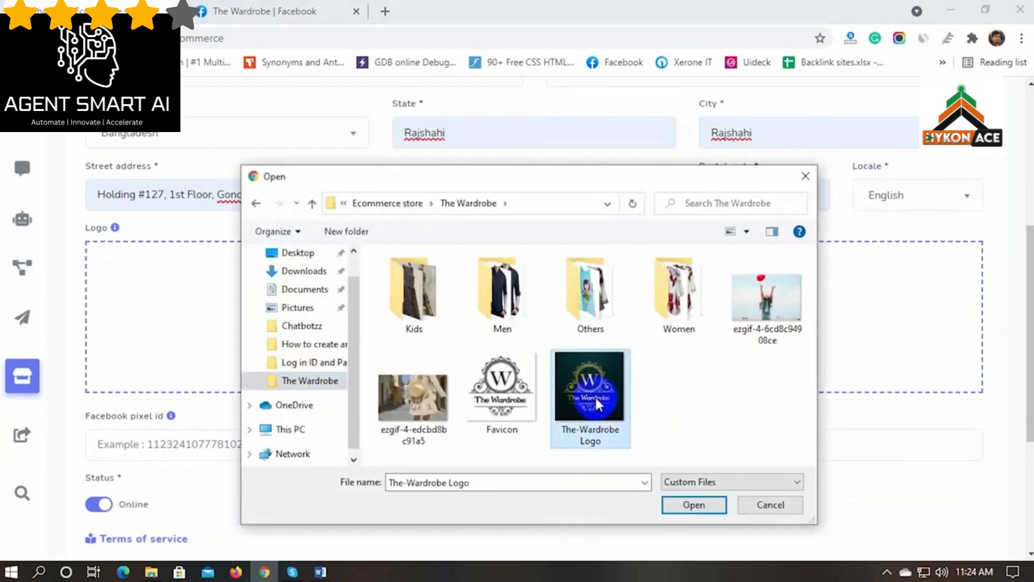
{"action": "left_click", "coordinate": [692, 505]}
{"action": "left_click", "coordinate": [772, 353]}
{"action": "left_click", "coordinate": [503, 391]}
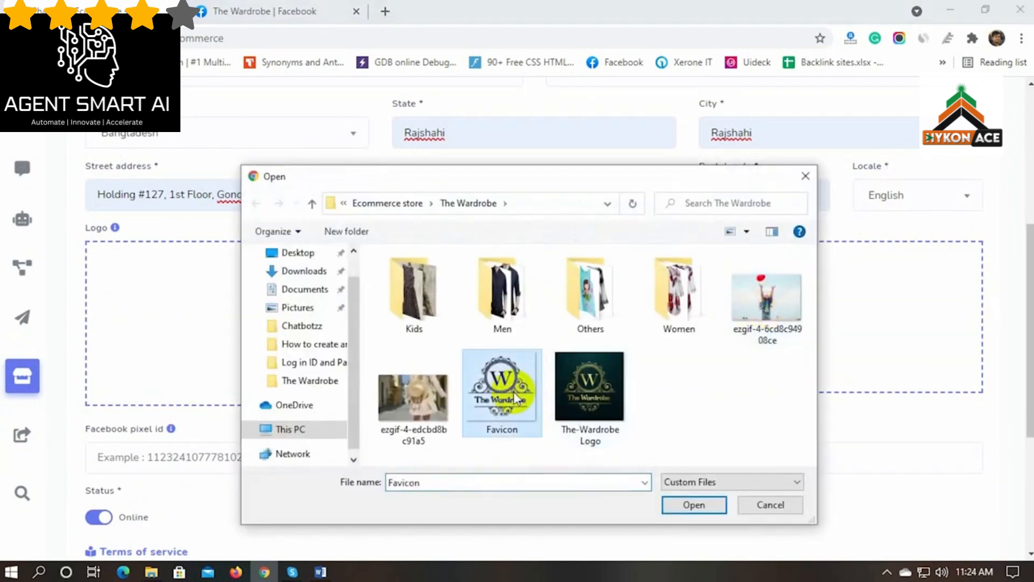
{"action": "left_click", "coordinate": [692, 505]}
{"action": "scroll", "coordinate": [307, 466], "scroll_direction": "down", "scroll_amount": 2}
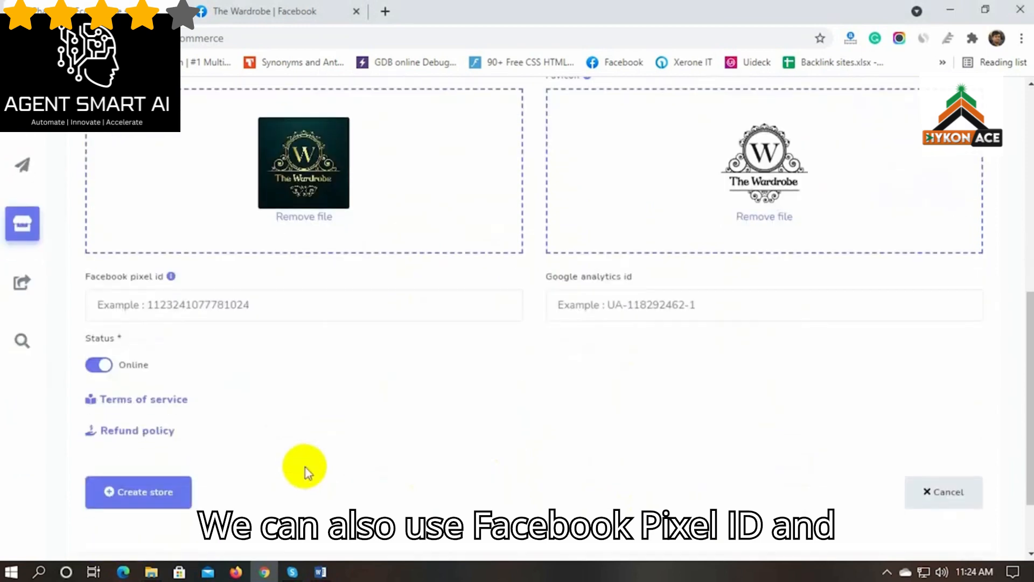
Leave the Facebook pixel and Google analytics ids empty and keep the store status Online
{"action": "left_click", "coordinate": [181, 306]}
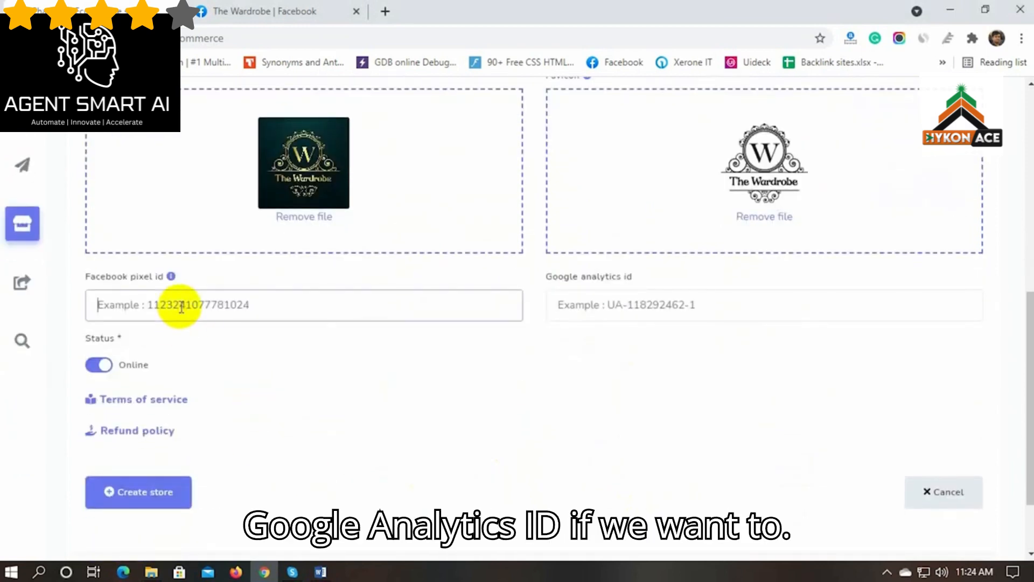
{"action": "left_click", "coordinate": [620, 306]}
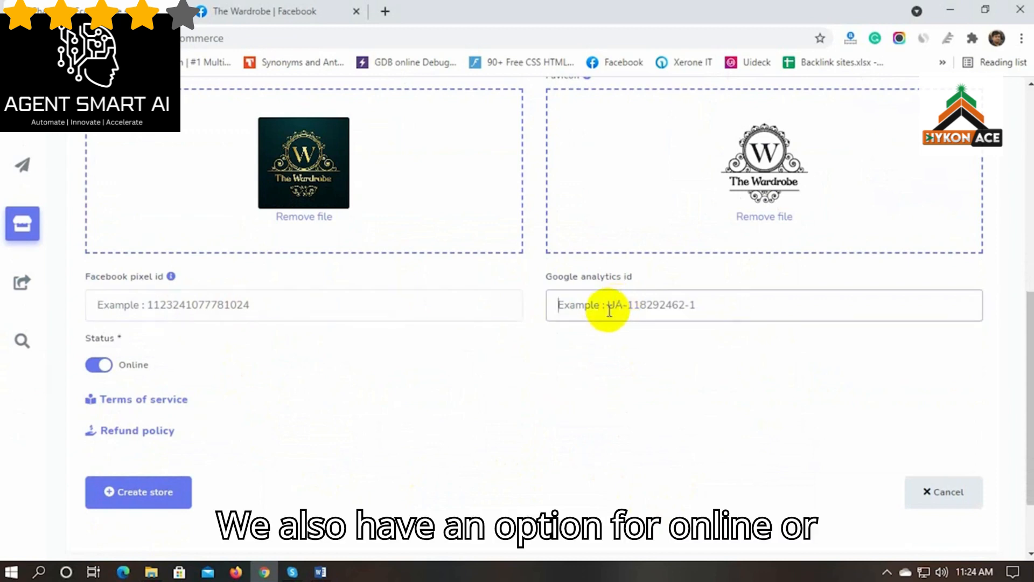
{"action": "left_click", "coordinate": [102, 365]}
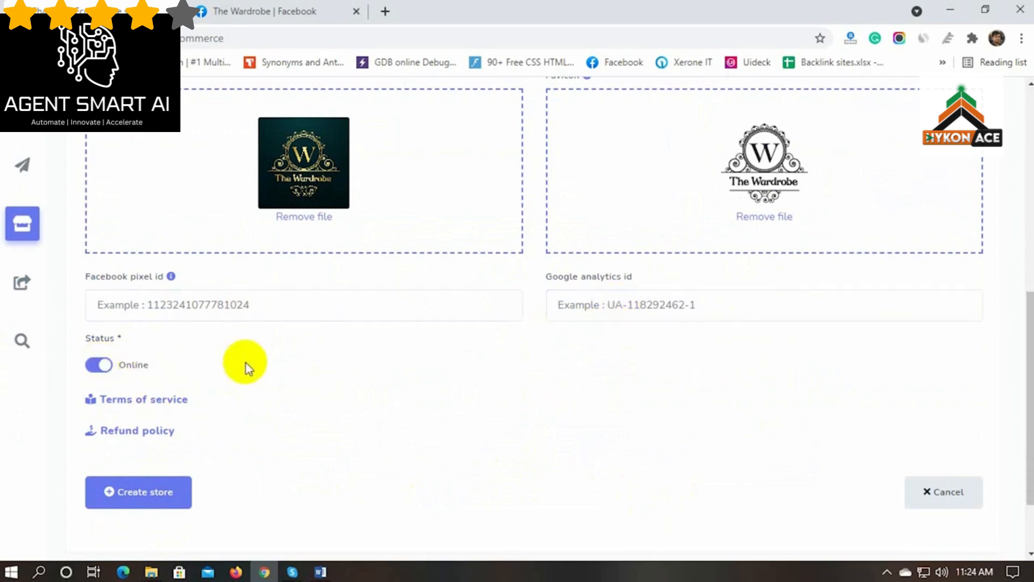
{"action": "left_click", "coordinate": [156, 405]}
Enter 'Terms of services.' and 'Refund policy' texts, then submit Create store
{"action": "scroll", "coordinate": [154, 404], "scroll_direction": "down", "scroll_amount": 3}
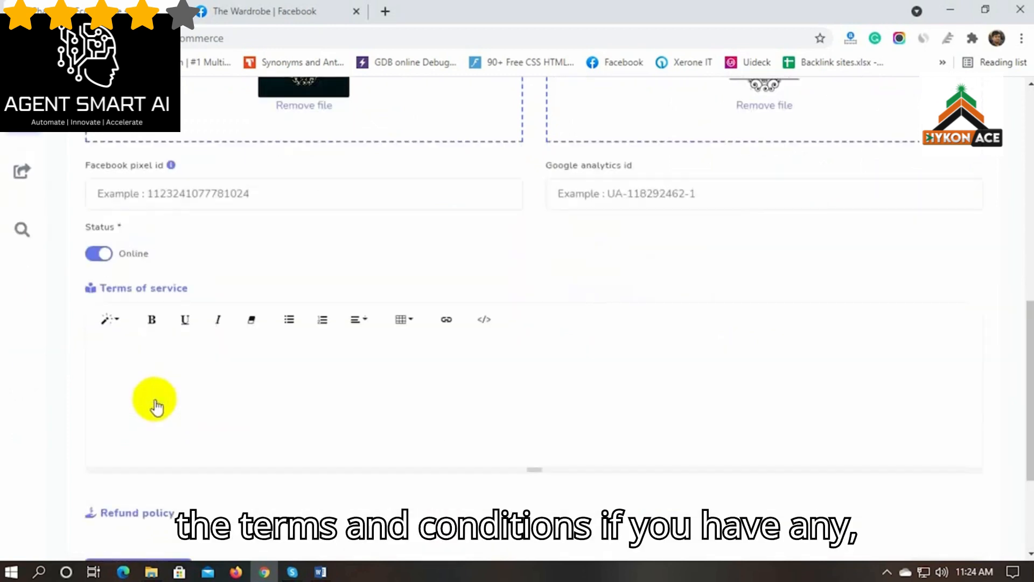
{"action": "left_click", "coordinate": [164, 340]}
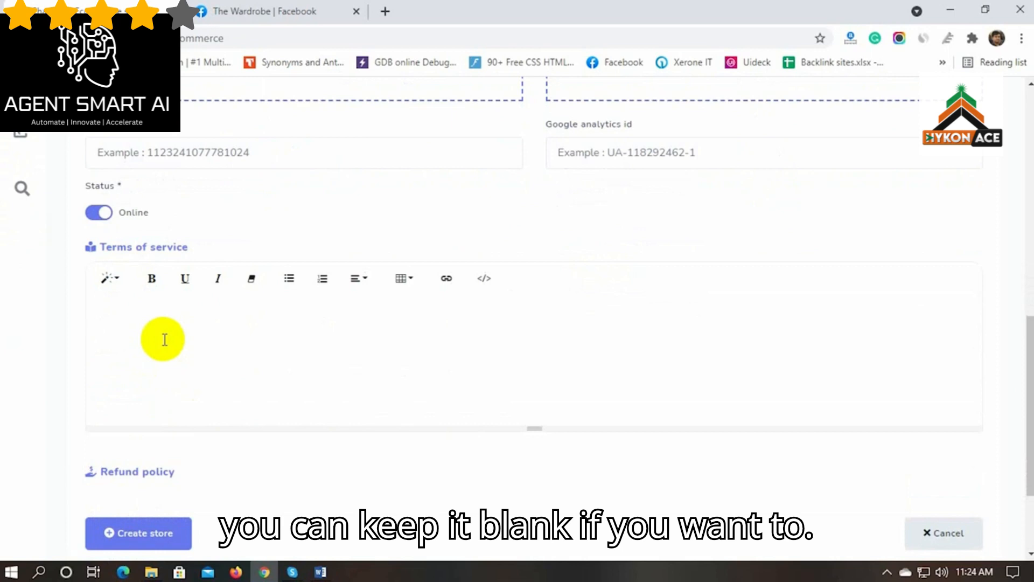
{"action": "type", "text": "Terms of services."}
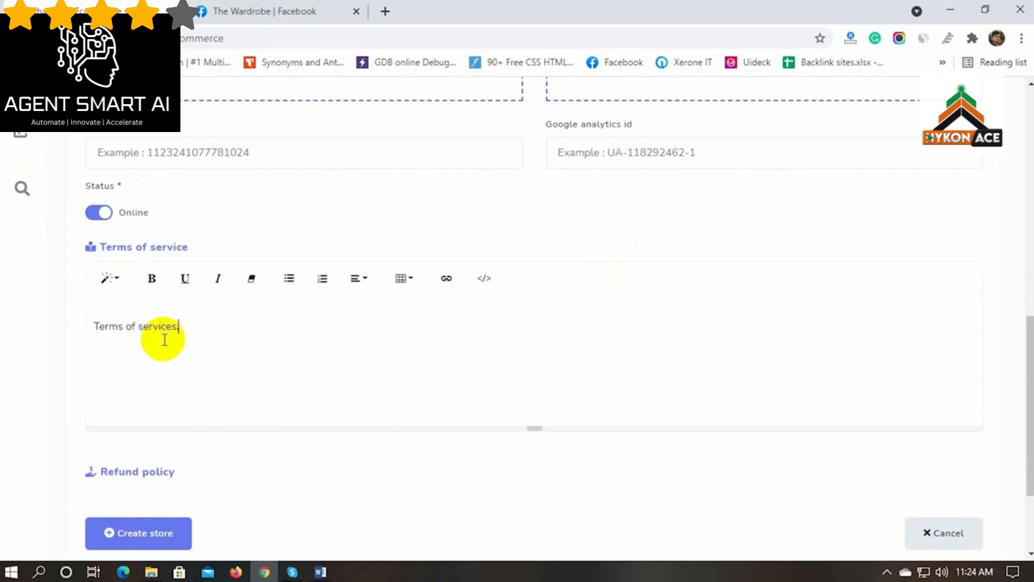
{"action": "scroll", "coordinate": [165, 339], "scroll_direction": "down", "scroll_amount": 1}
{"action": "left_click", "coordinate": [141, 396]}
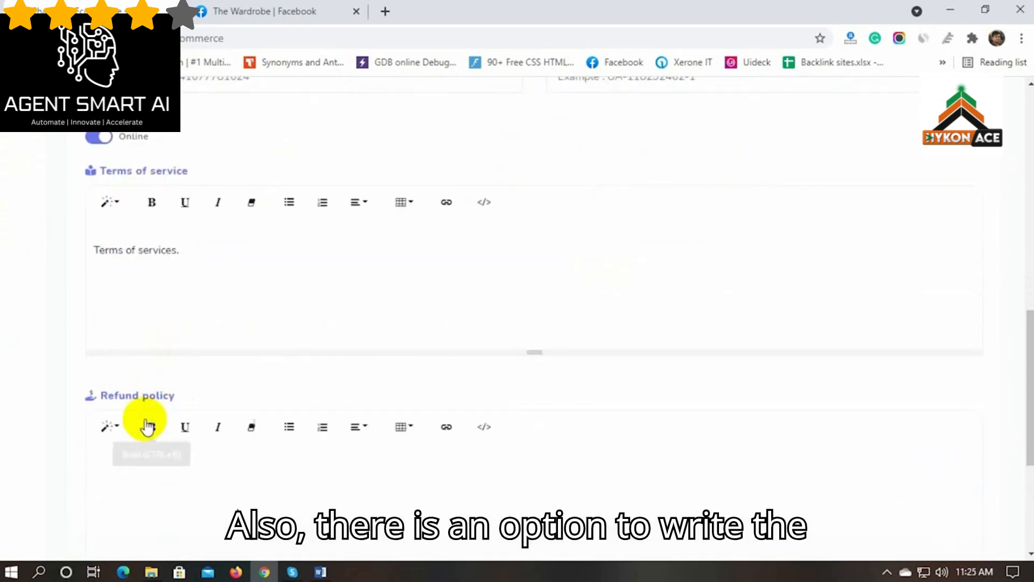
{"action": "scroll", "coordinate": [145, 426], "scroll_direction": "down", "scroll_amount": 2}
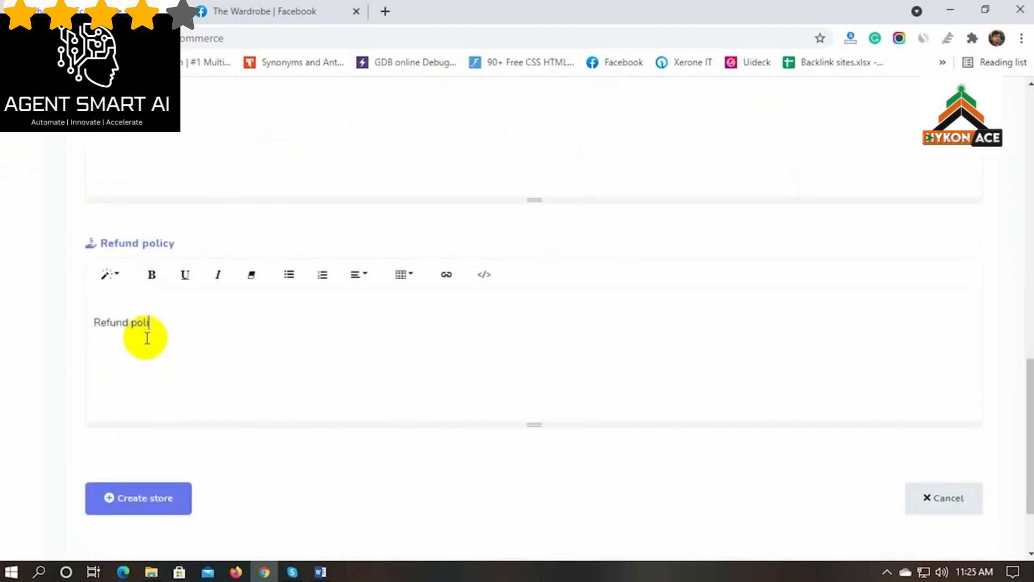
{"action": "scroll", "coordinate": [147, 338], "scroll_direction": "down", "scroll_amount": 2}
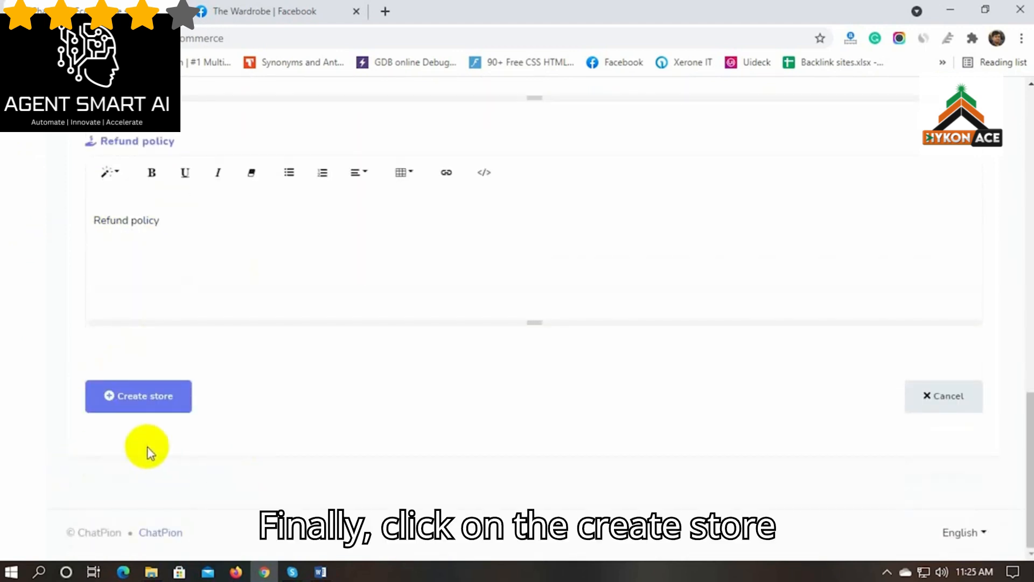
{"action": "left_click", "coordinate": [144, 396]}
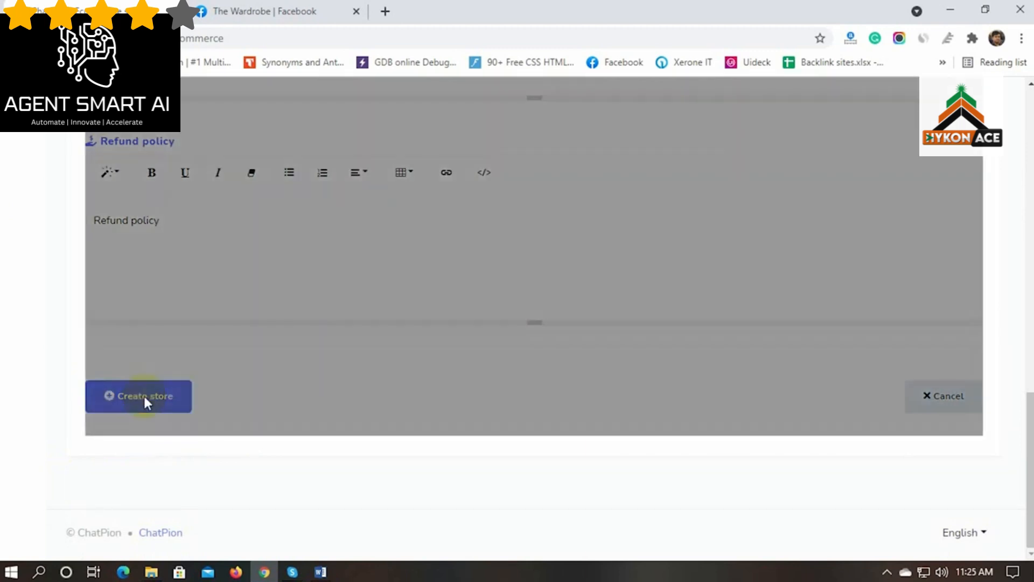
Dismiss the Store created confirmation for The Wardrobe
{"action": "left_click_drag", "start_coordinate": [515, 369], "coordinate": [618, 363]}
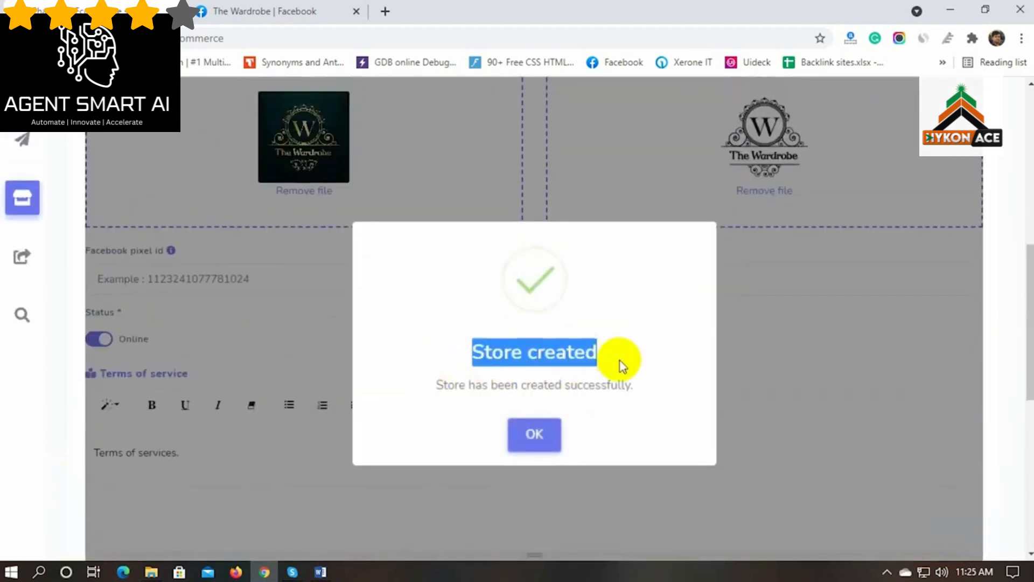
{"action": "left_click", "coordinate": [533, 430]}
{"action": "scroll", "coordinate": [538, 431], "scroll_direction": "up", "scroll_amount": 4}
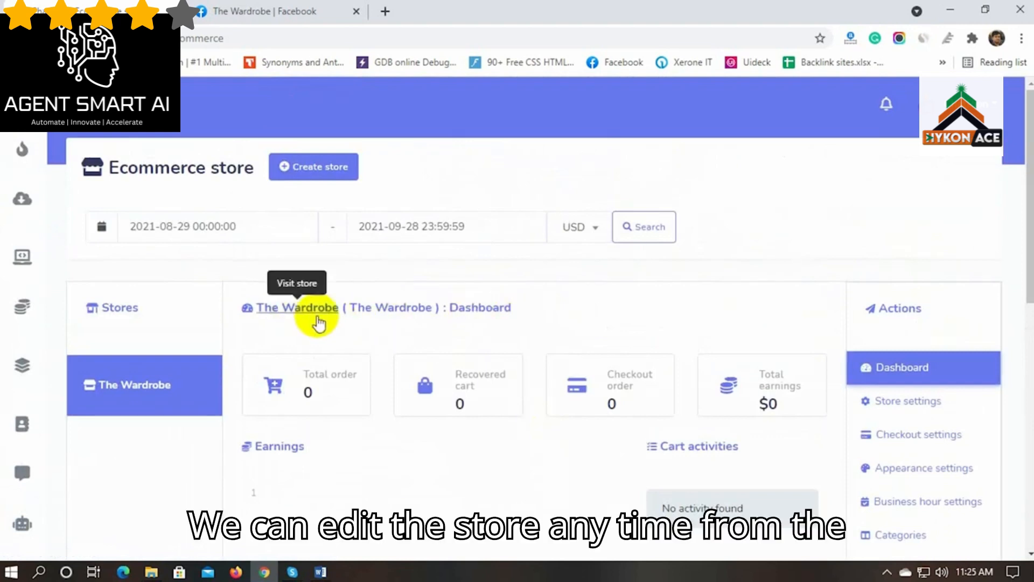
Review The Wardrobe's saved store settings, then go to its Checkout settings
{"action": "left_click", "coordinate": [910, 405]}
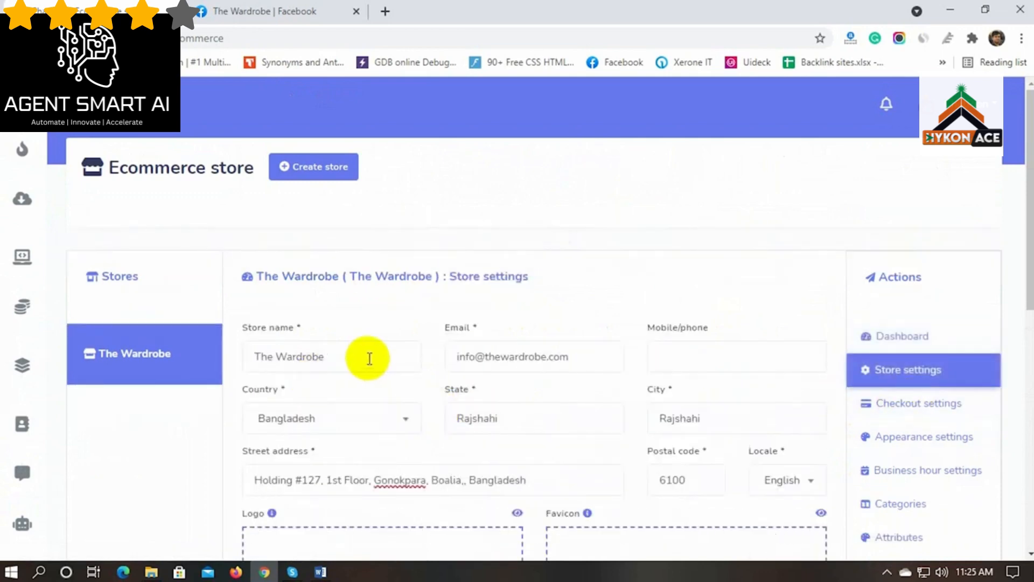
{"action": "scroll", "coordinate": [504, 405], "scroll_direction": "down", "scroll_amount": 3}
{"action": "scroll", "coordinate": [504, 405], "scroll_direction": "down", "scroll_amount": 7}
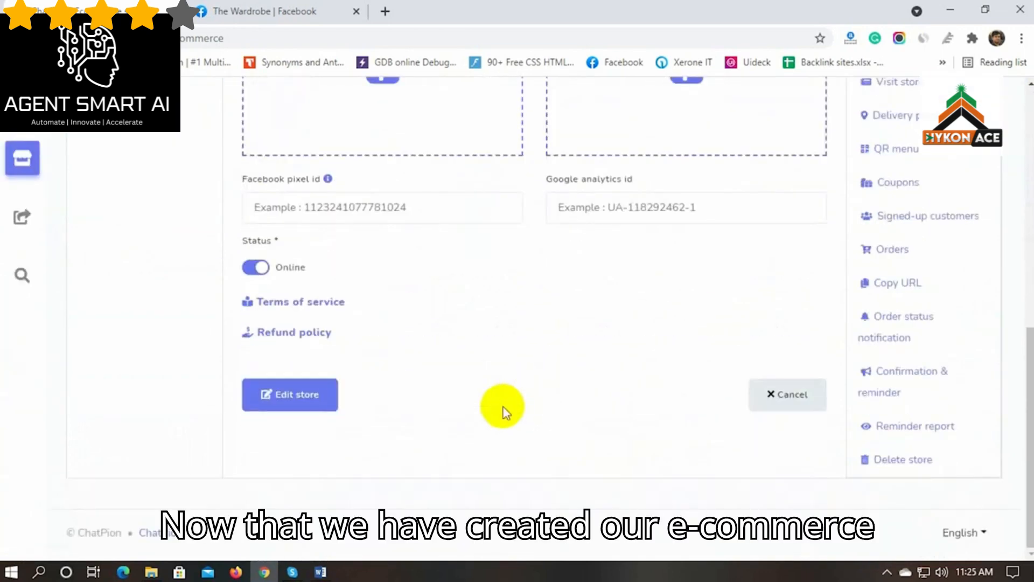
{"action": "scroll", "coordinate": [504, 405], "scroll_direction": "up", "scroll_amount": 6}
{"action": "scroll", "coordinate": [505, 412], "scroll_direction": "up", "scroll_amount": 3}
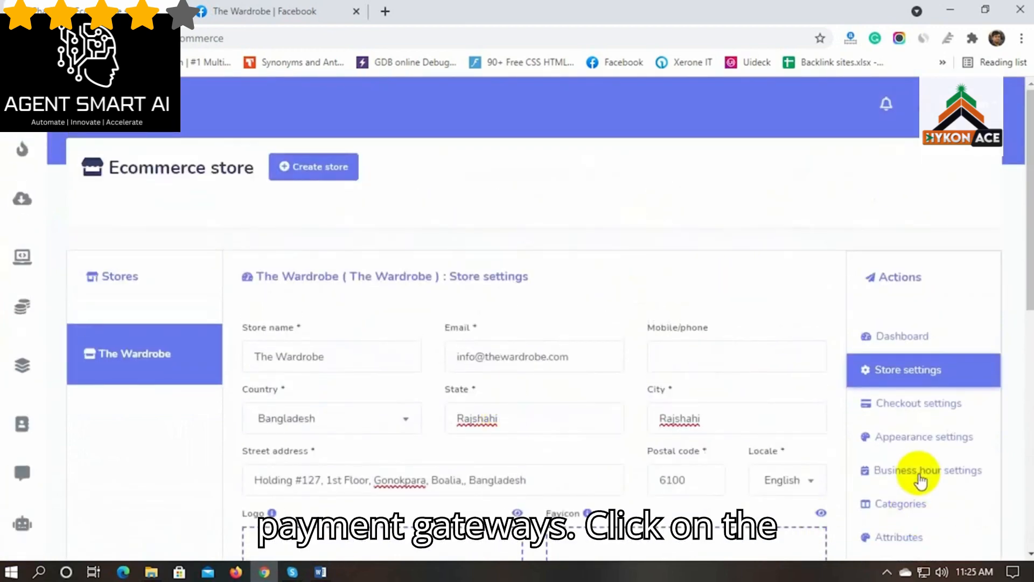
{"action": "left_click", "coordinate": [902, 411]}
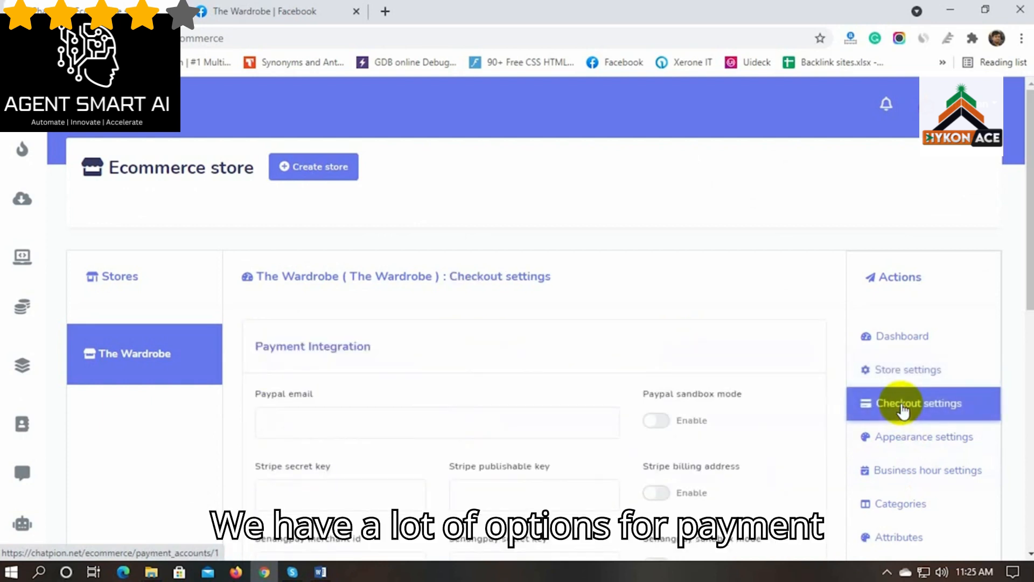
Enter the store's PayPal payment e-mail
{"action": "scroll", "coordinate": [173, 422], "scroll_direction": "down", "scroll_amount": 3}
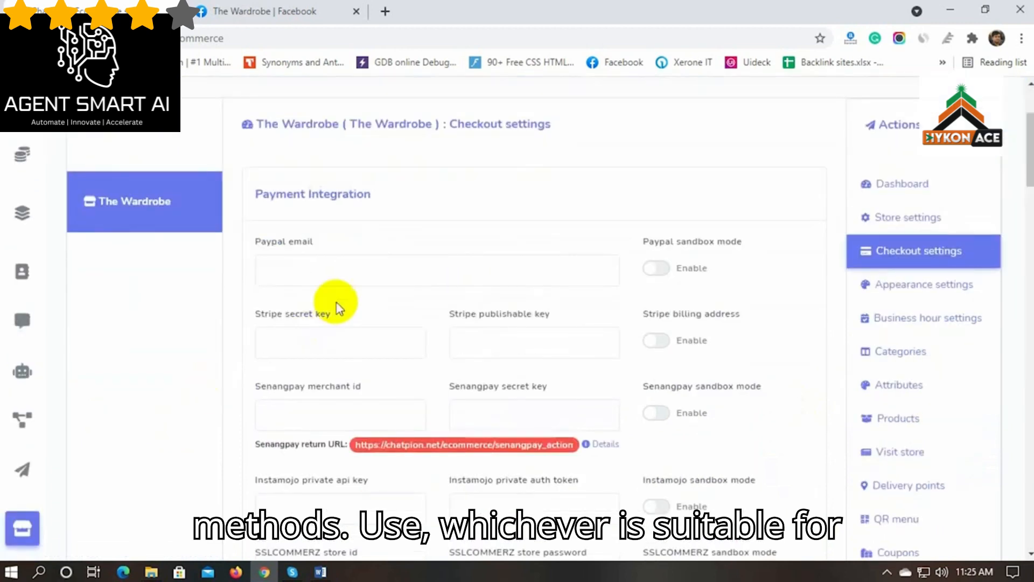
{"action": "left_click", "coordinate": [331, 268]}
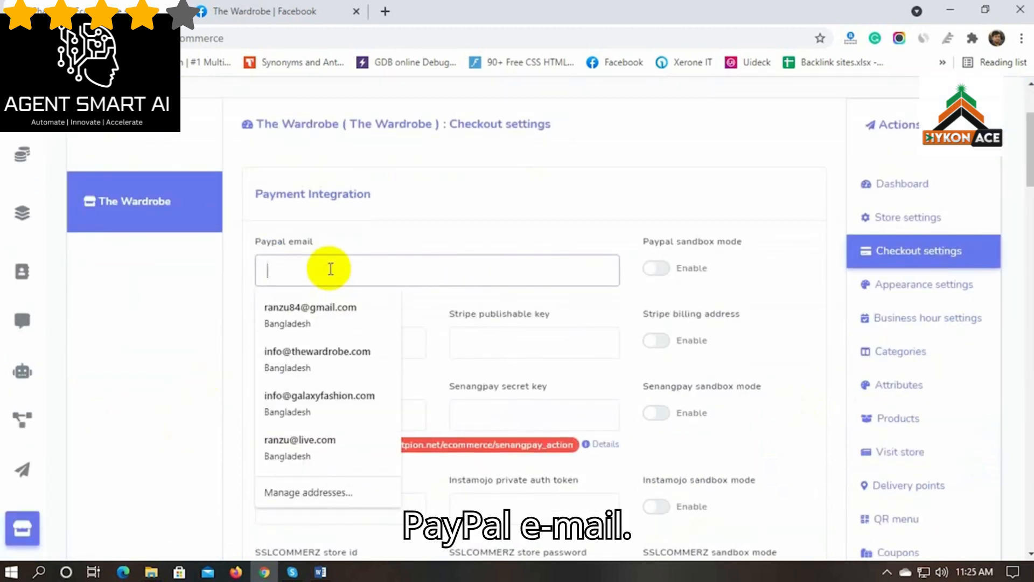
{"action": "type", "text": "i"}
{"action": "key", "text": "BackSpace"}
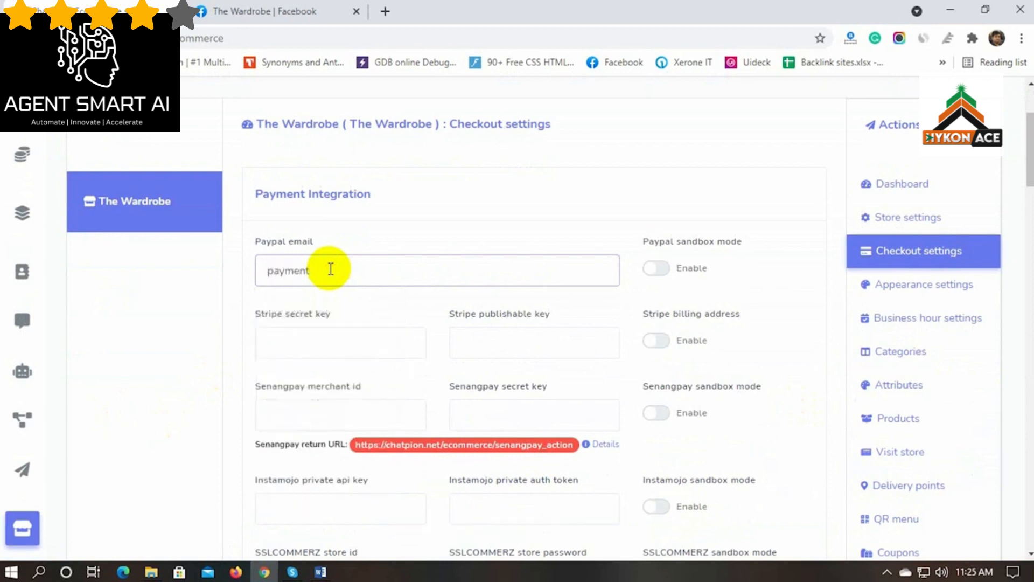
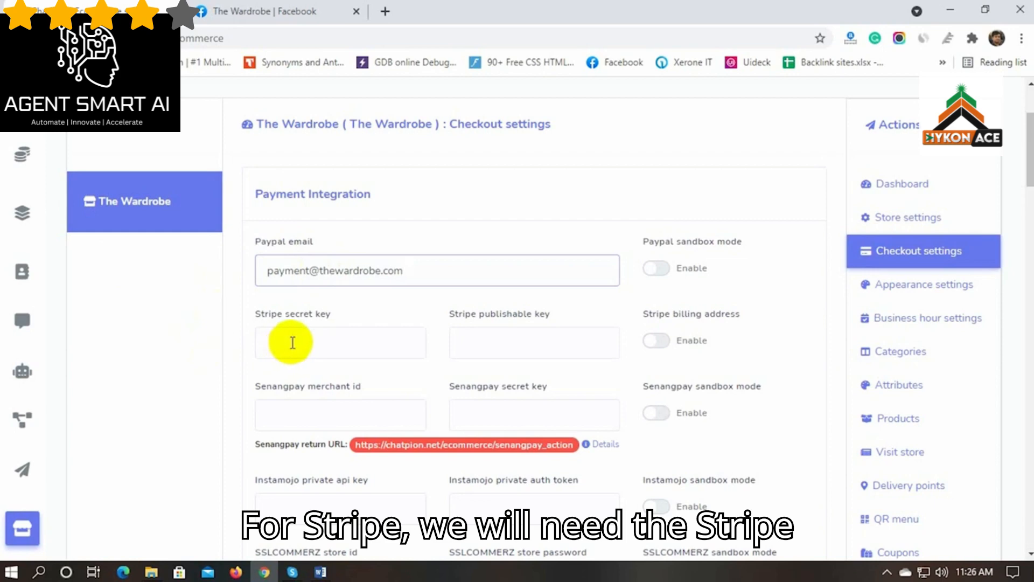
Paste the Stripe secret key copied from the Stripe Key Notepad file
{"action": "left_click", "coordinate": [293, 343]}
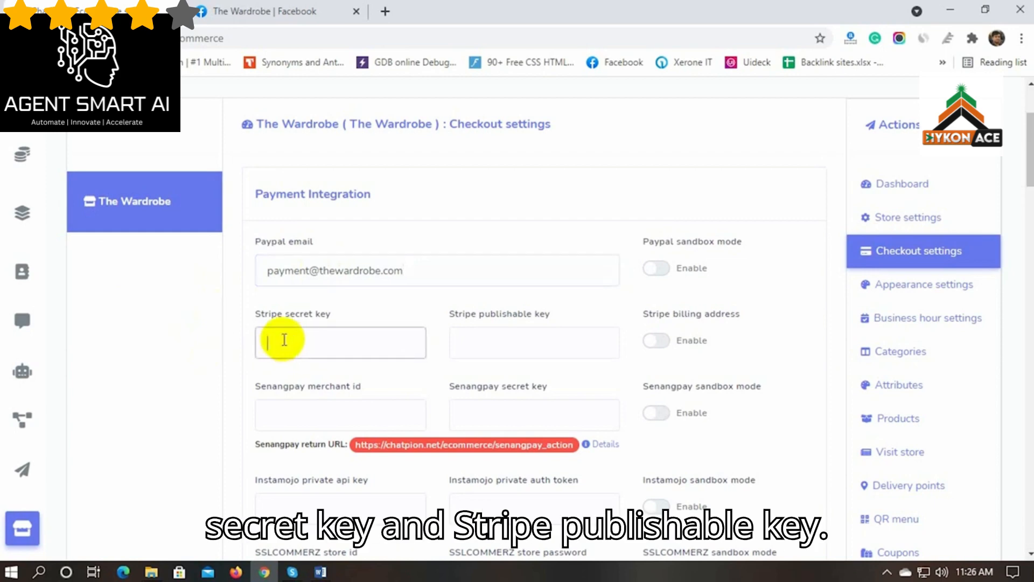
{"action": "left_click", "coordinate": [151, 572]}
{"action": "double_click", "coordinate": [746, 124]}
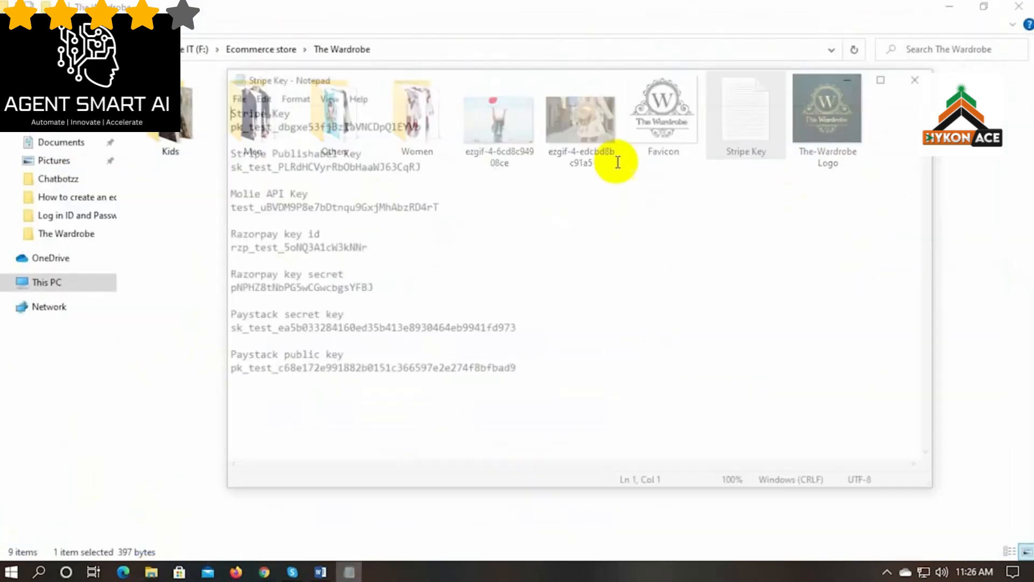
{"action": "left_click_drag", "start_coordinate": [420, 127], "coordinate": [231, 127]}
{"action": "key", "text": "ctrl+c"}
{"action": "key", "text": "alt+Tab"}
{"action": "key", "text": "Tab"}
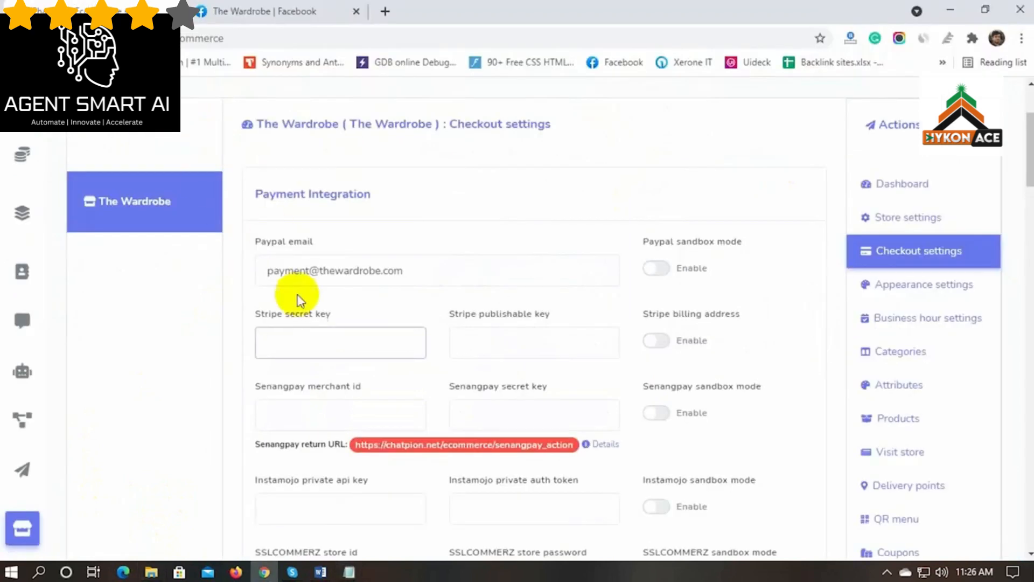
{"action": "key", "text": "ctrl+v"}
Paste the second Stripe test key into Stripe publishable key
{"action": "left_click", "coordinate": [508, 340]}
{"action": "key", "text": "alt+Tab"}
{"action": "double_click", "coordinate": [343, 164]}
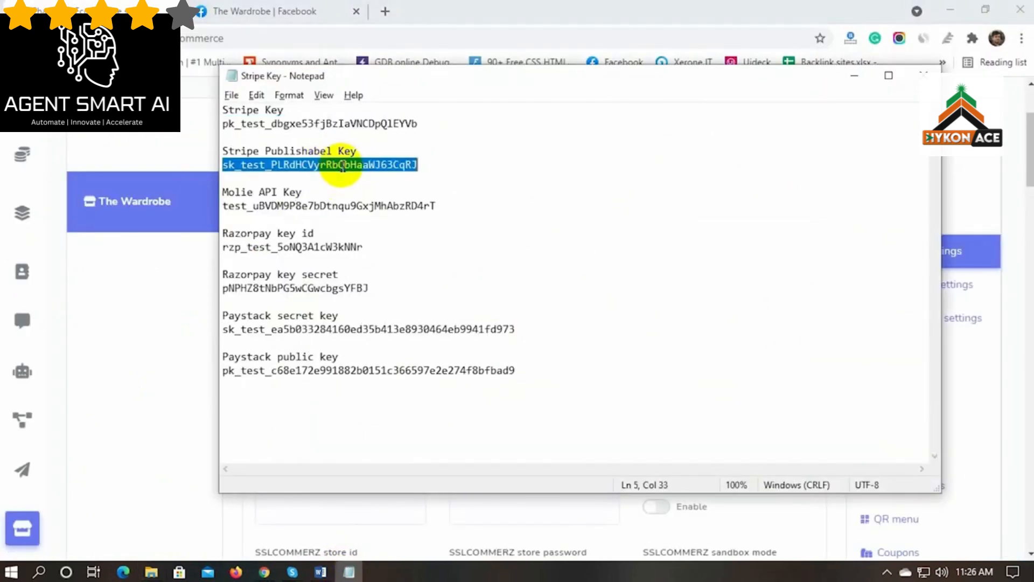
{"action": "key", "text": "ctrl+c"}
{"action": "key", "text": "alt+Tab"}
{"action": "key", "text": "ctrl+v"}
Paste the Mollie test API key from the keys file into Mollie api key
{"action": "scroll", "coordinate": [217, 408], "scroll_direction": "down", "scroll_amount": 3}
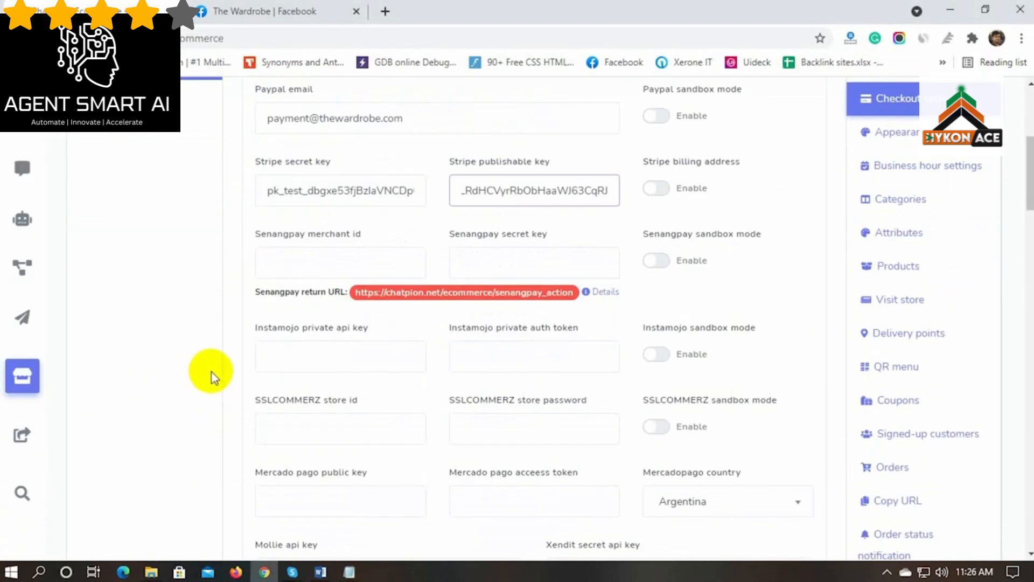
{"action": "scroll", "coordinate": [211, 377], "scroll_direction": "down", "scroll_amount": 3}
{"action": "scroll", "coordinate": [212, 373], "scroll_direction": "down", "scroll_amount": 2}
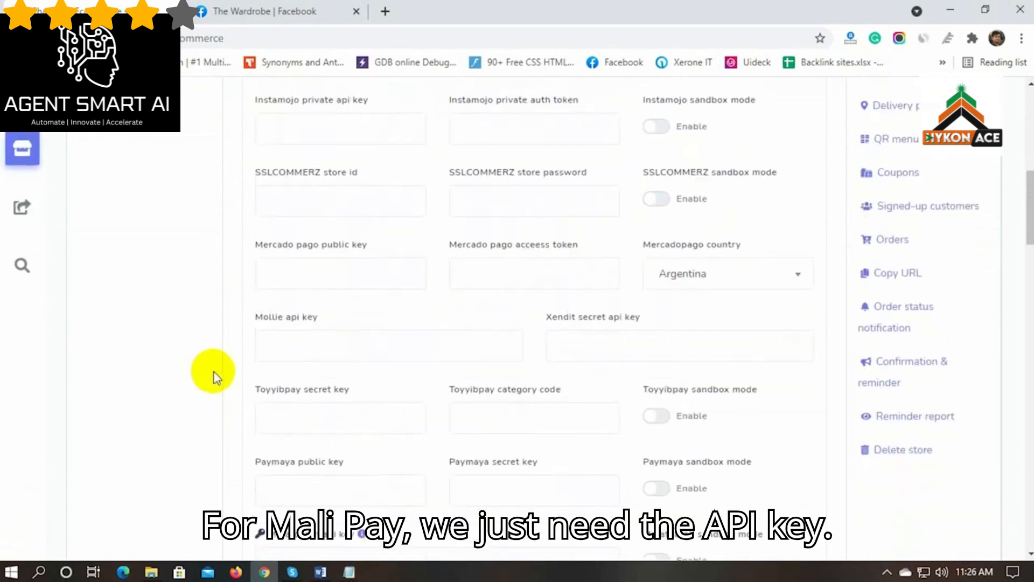
{"action": "left_click", "coordinate": [346, 341]}
{"action": "key", "text": "alt+Tab"}
{"action": "left_click_drag", "start_coordinate": [435, 205], "coordinate": [222, 206]}
{"action": "key", "text": "ctrl+c"}
{"action": "key", "text": "alt+Tab"}
{"action": "key", "text": "ctrl+v"}
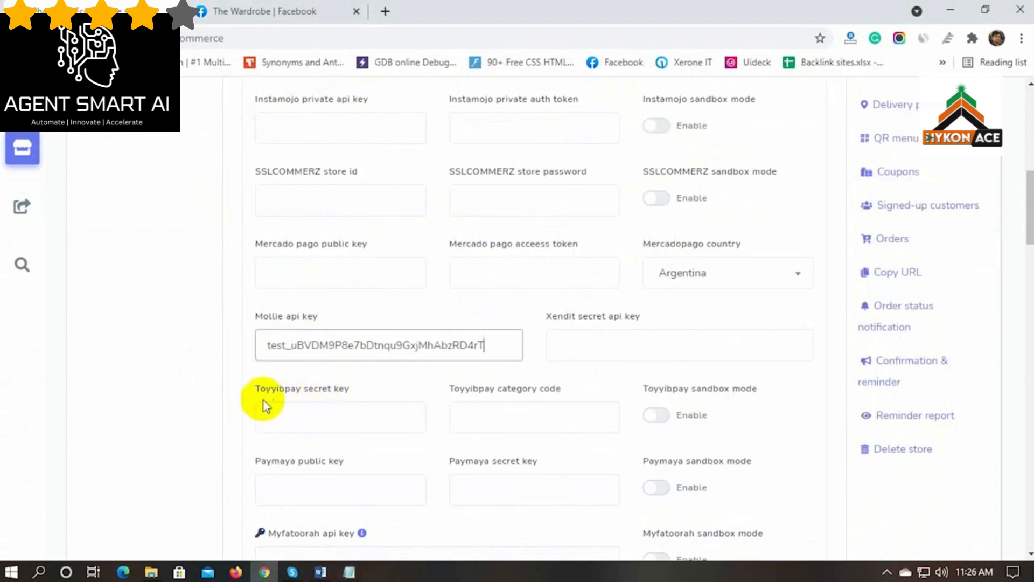
{"action": "scroll", "coordinate": [261, 399], "scroll_direction": "down", "scroll_amount": 5}
{"action": "scroll", "coordinate": [218, 370], "scroll_direction": "down", "scroll_amount": 3}
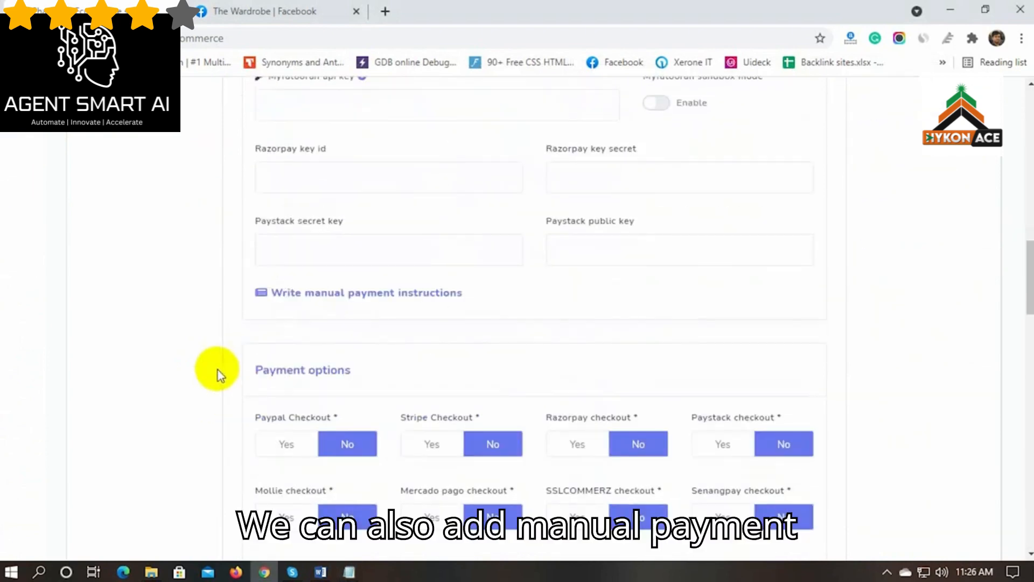
Write manual payment instructions asking customers to pay by PayPal
{"action": "left_click", "coordinate": [338, 299]}
{"action": "scroll", "coordinate": [233, 295], "scroll_direction": "down", "scroll_amount": 1}
{"action": "type", "text": "P"}
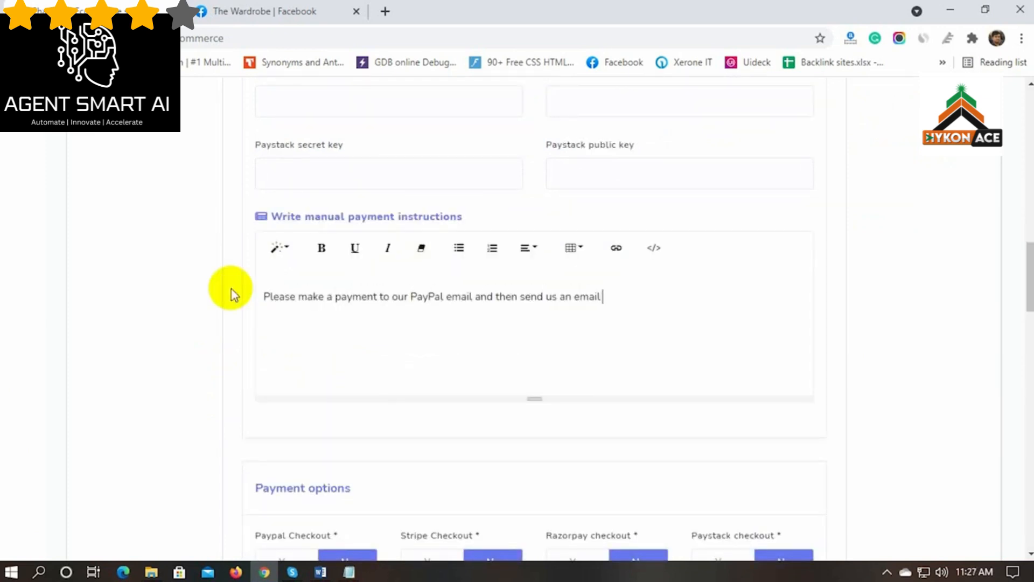
{"action": "type", "text": "er."}
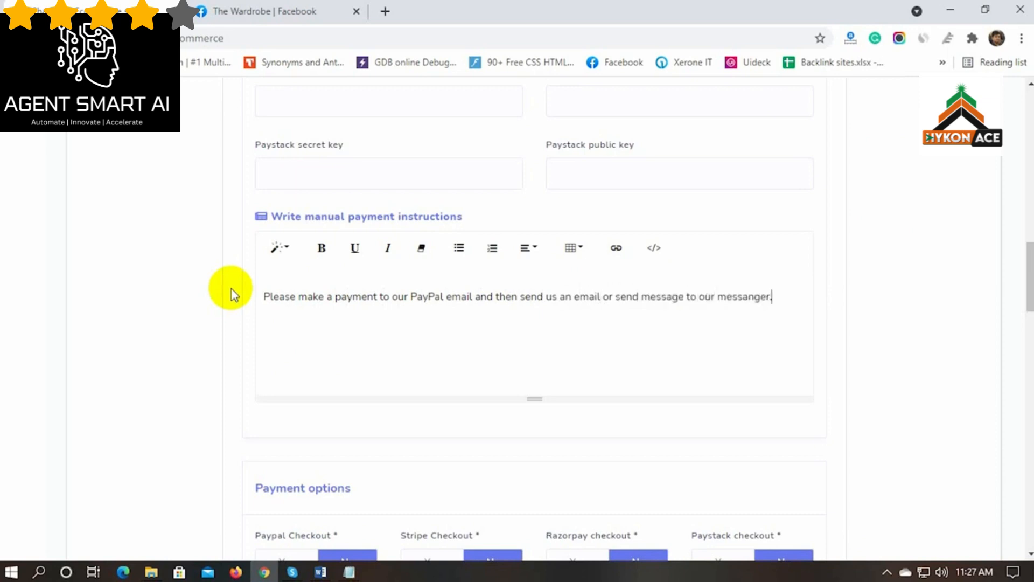
{"action": "scroll", "coordinate": [216, 350], "scroll_direction": "down", "scroll_amount": 4}
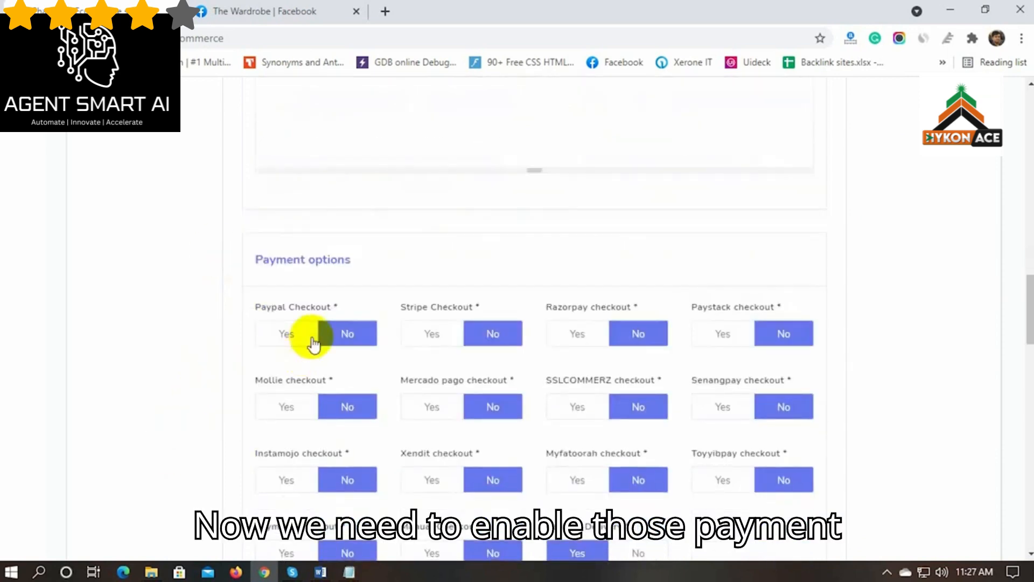
Switch the PayPal, Stripe, Mollie and Manual Checkout toggles to Yes
{"action": "left_click", "coordinate": [286, 335]}
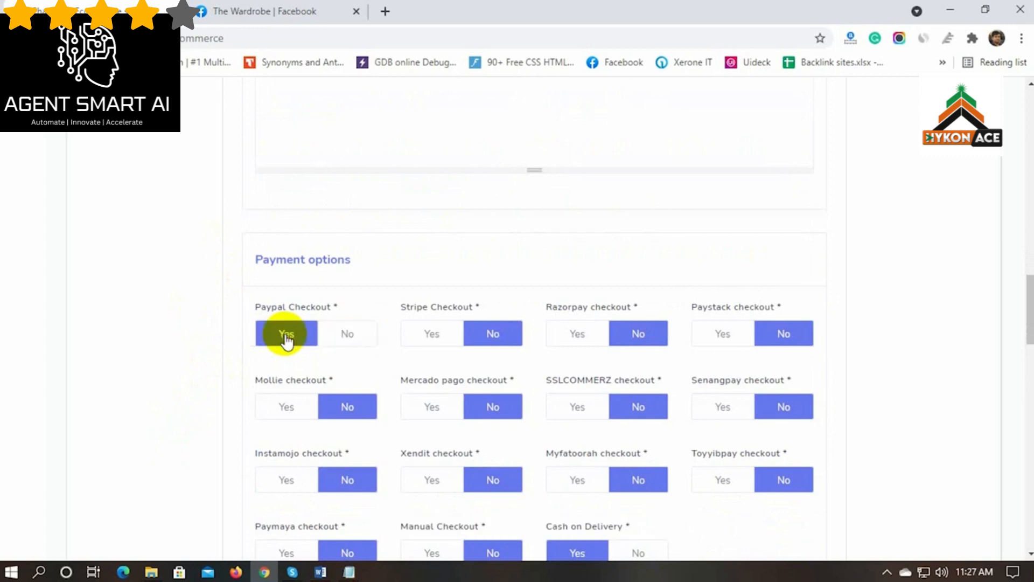
{"action": "left_click", "coordinate": [434, 334]}
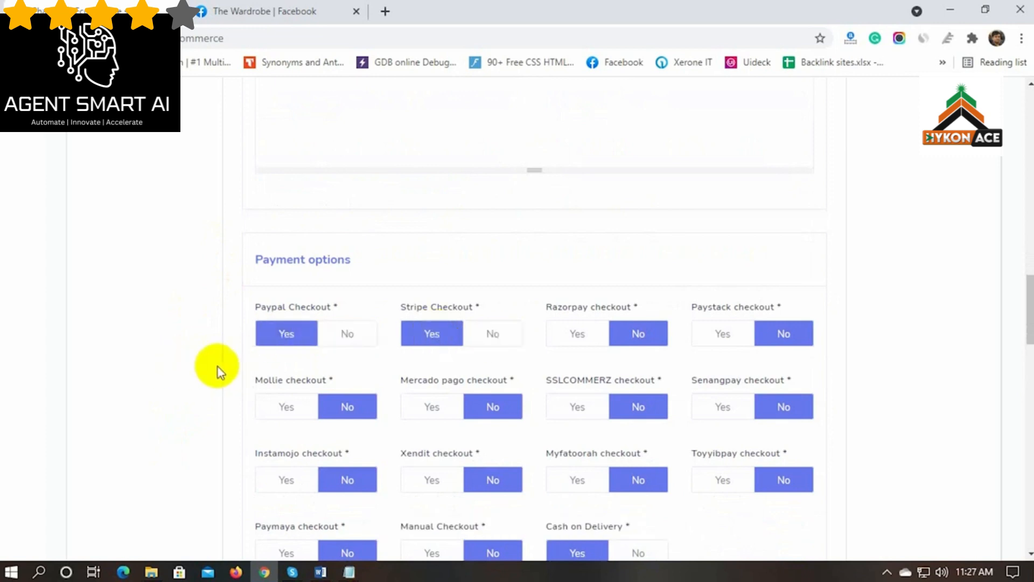
{"action": "scroll", "coordinate": [253, 350], "scroll_direction": "down", "scroll_amount": 2}
{"action": "left_click", "coordinate": [291, 331]}
{"action": "scroll", "coordinate": [210, 377], "scroll_direction": "down", "scroll_amount": 1}
{"action": "scroll", "coordinate": [216, 393], "scroll_direction": "down", "scroll_amount": 1}
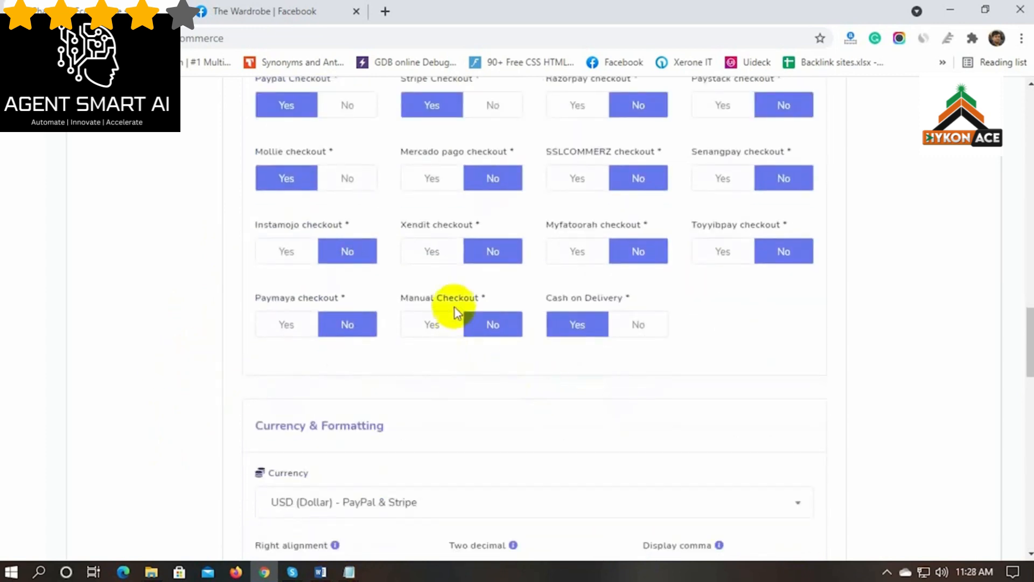
{"action": "left_click", "coordinate": [439, 324]}
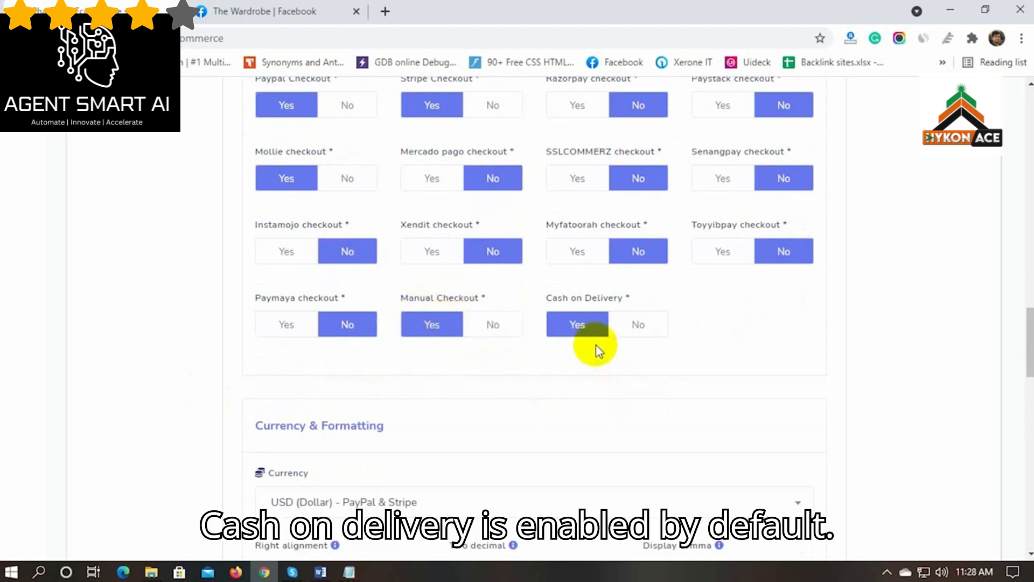
{"action": "left_click_drag", "start_coordinate": [547, 296], "coordinate": [624, 296]}
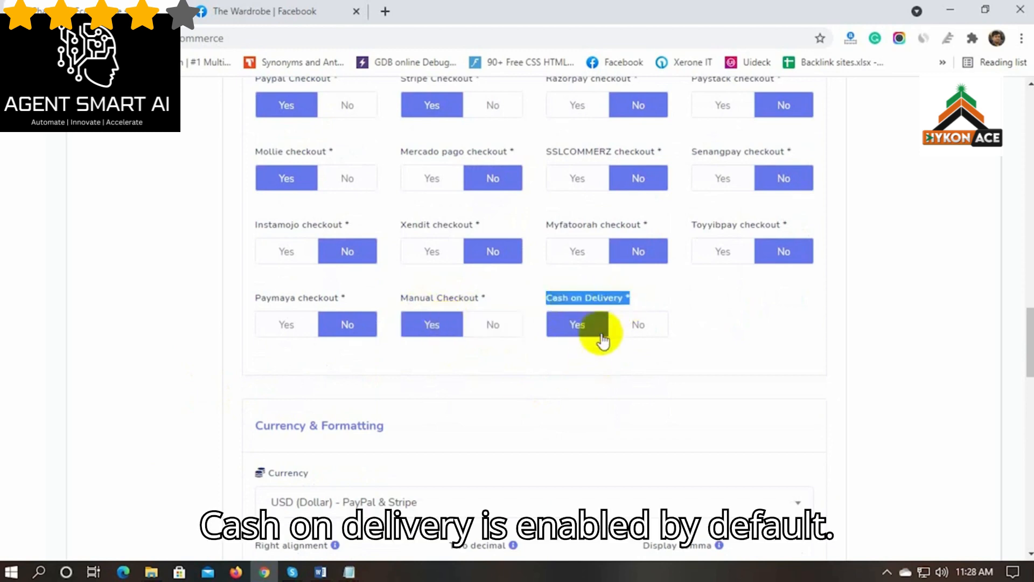
Browse the currency list and keep USD as the store currency
{"action": "left_click", "coordinate": [662, 300]}
{"action": "scroll", "coordinate": [221, 423], "scroll_direction": "down", "scroll_amount": 2}
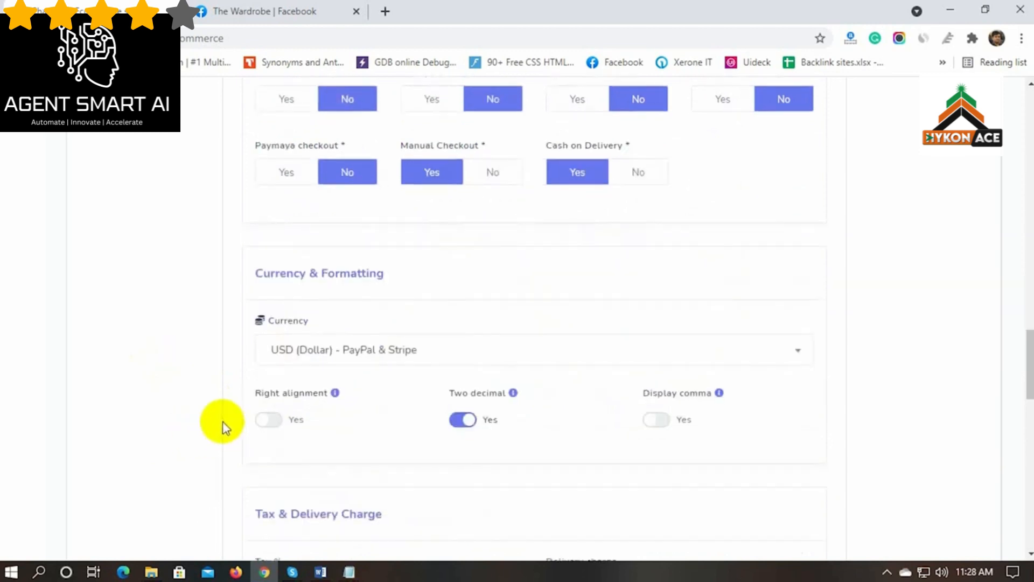
{"action": "scroll", "coordinate": [218, 420], "scroll_direction": "down", "scroll_amount": 1}
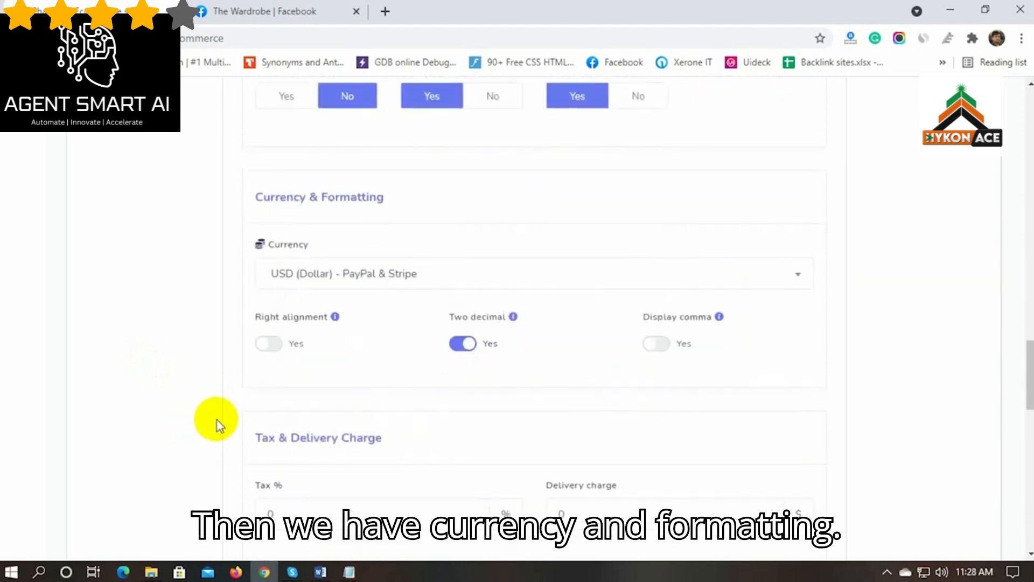
{"action": "left_click", "coordinate": [502, 277]}
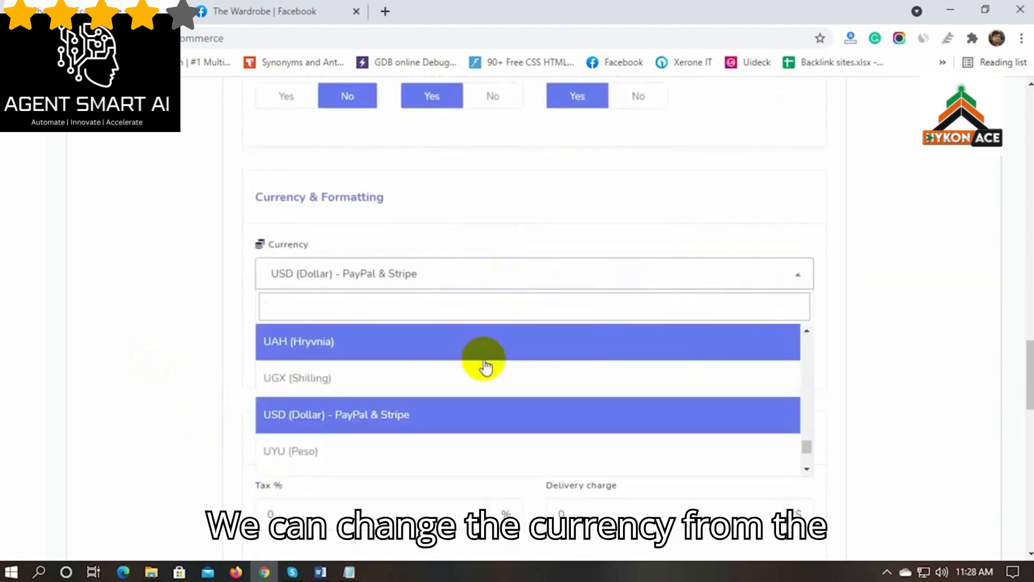
{"action": "scroll", "coordinate": [462, 397], "scroll_direction": "down", "scroll_amount": 5}
{"action": "scroll", "coordinate": [462, 398], "scroll_direction": "up", "scroll_amount": 10}
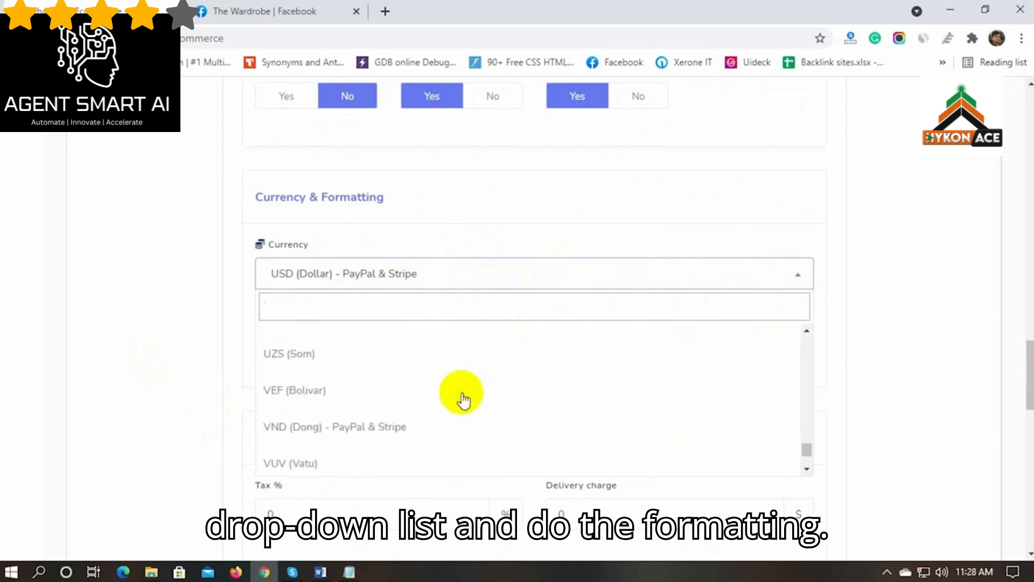
{"action": "scroll", "coordinate": [469, 372], "scroll_direction": "up", "scroll_amount": 1}
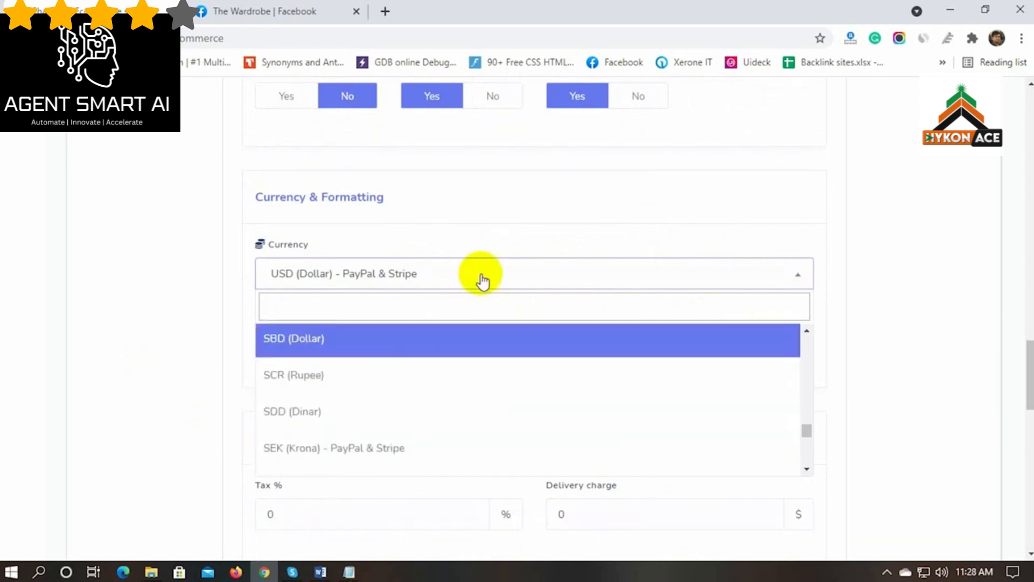
{"action": "left_click", "coordinate": [477, 275]}
Turn on comma display for prices, leaving two decimals and right alignment off
{"action": "scroll", "coordinate": [243, 334], "scroll_direction": "down", "scroll_amount": 1}
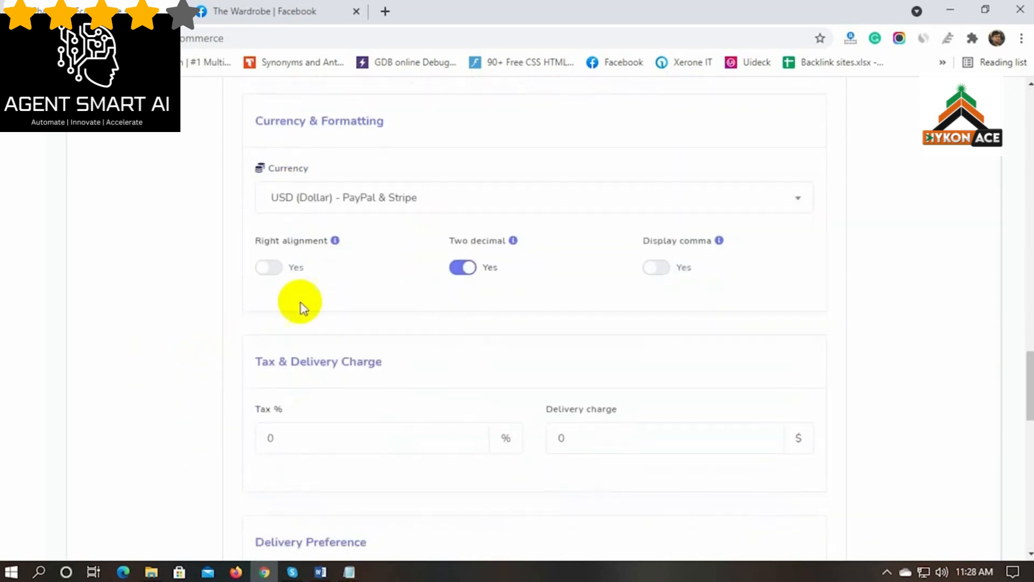
{"action": "left_click_drag", "start_coordinate": [257, 242], "coordinate": [330, 244]}
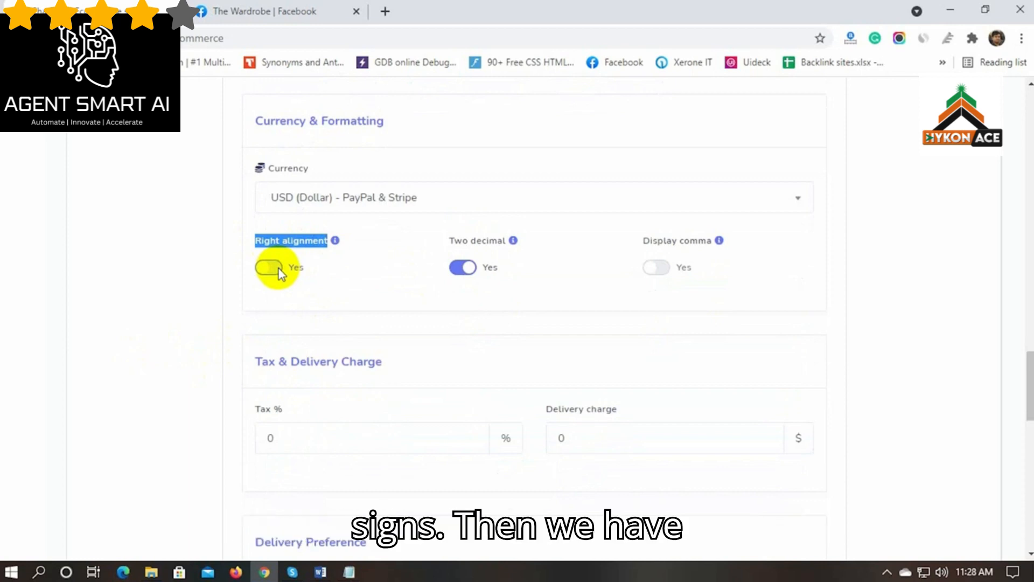
{"action": "left_click", "coordinate": [358, 268]}
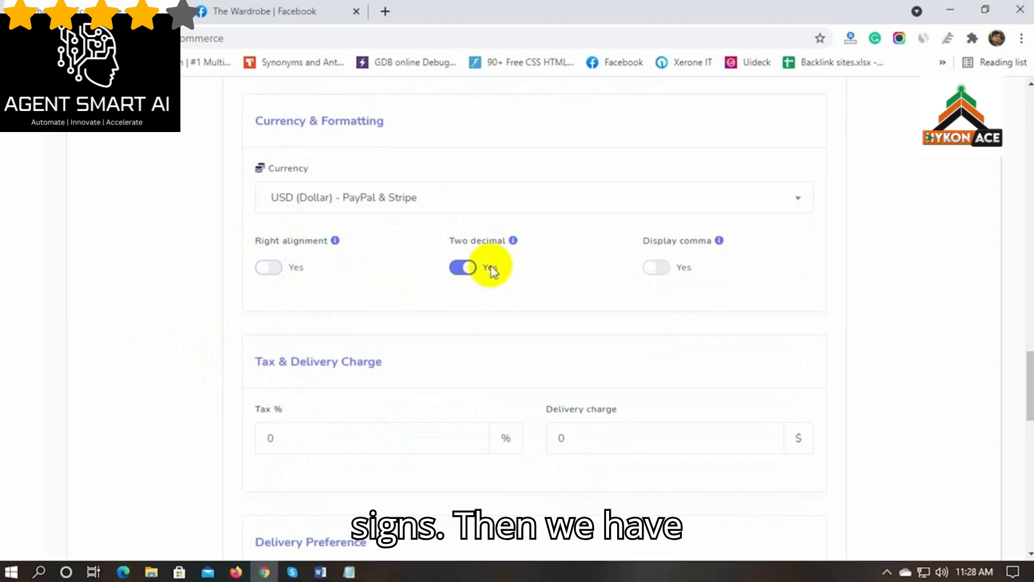
{"action": "left_click", "coordinate": [456, 268]}
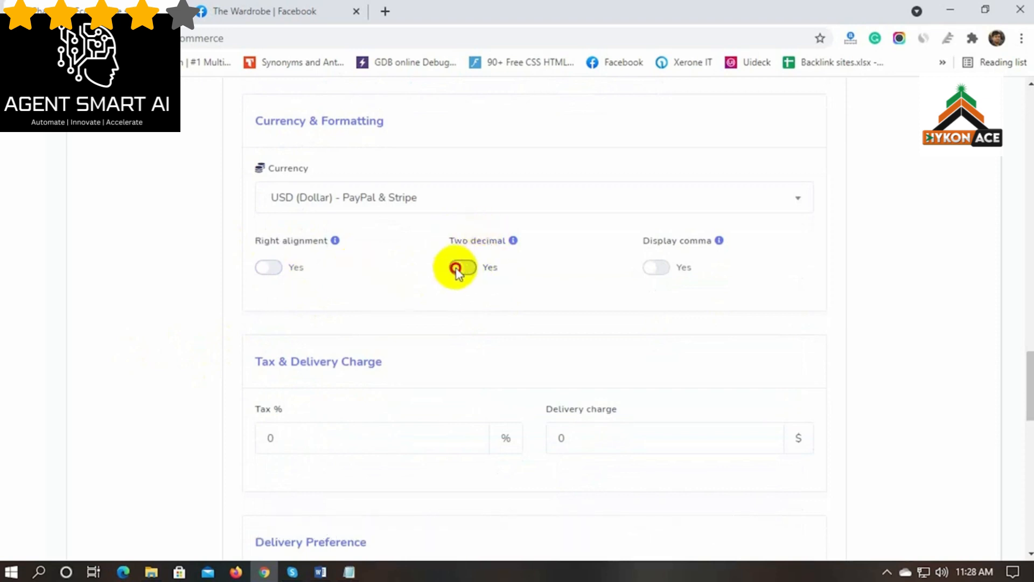
{"action": "left_click", "coordinate": [657, 267]}
{"action": "scroll", "coordinate": [216, 342], "scroll_direction": "down", "scroll_amount": 3}
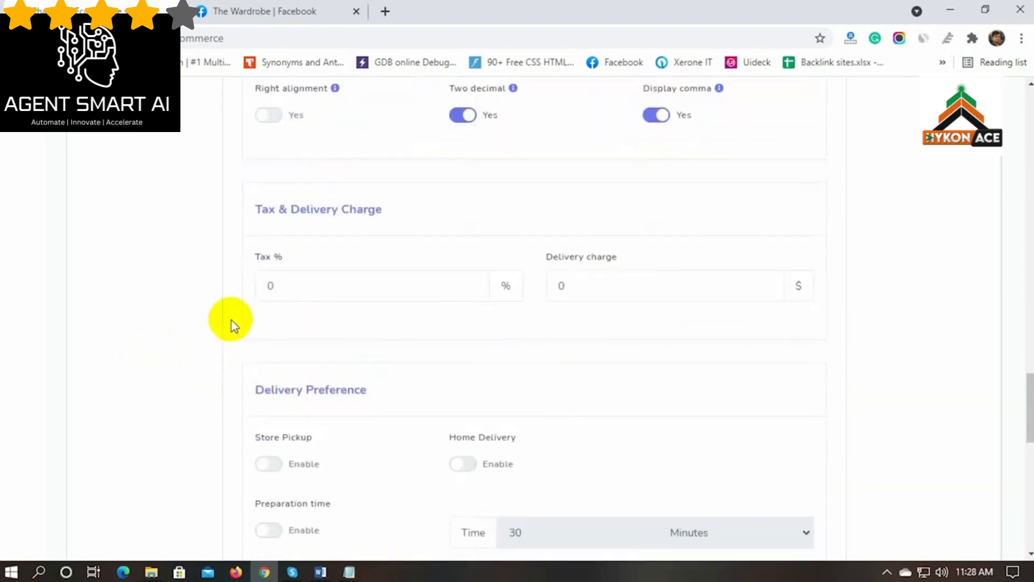
Set the delivery charge to 5
{"action": "left_click_drag", "start_coordinate": [251, 210], "coordinate": [443, 211]}
{"action": "left_click", "coordinate": [444, 210]}
{"action": "scroll", "coordinate": [190, 351], "scroll_direction": "down", "scroll_amount": 1}
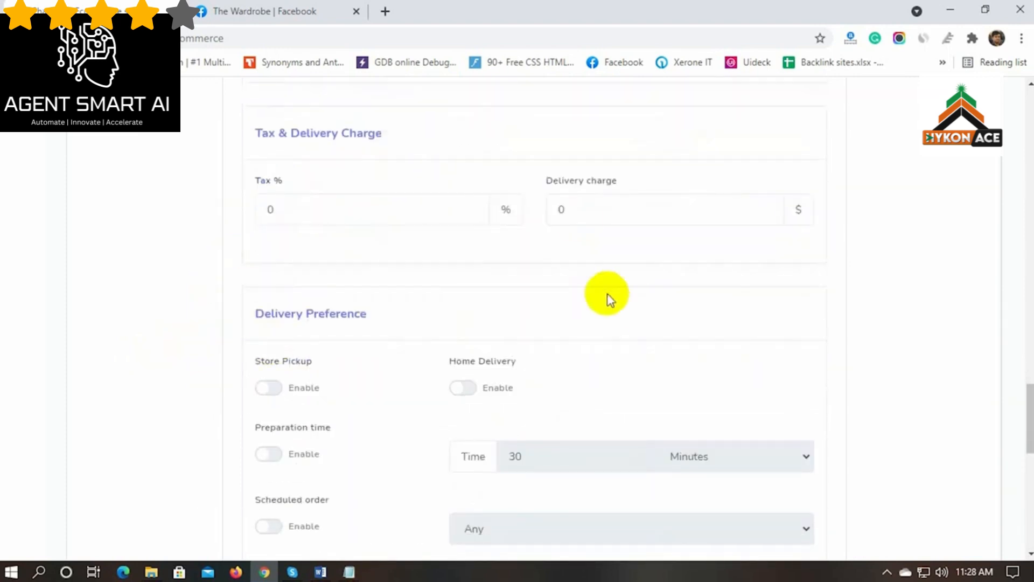
{"action": "double_click", "coordinate": [563, 210]}
{"action": "type", "text": "5"}
{"action": "left_click", "coordinate": [211, 280]}
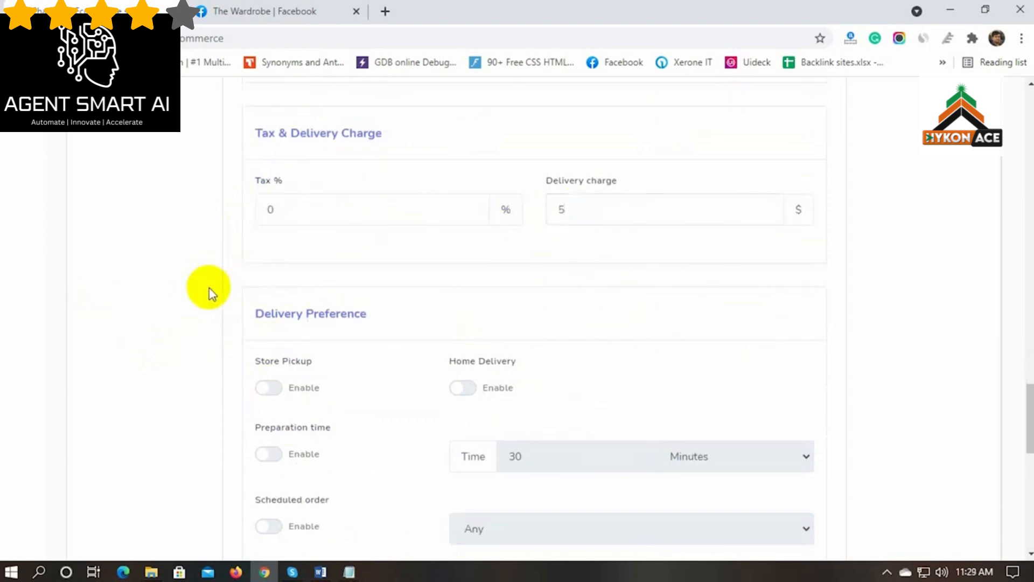
Enable Store Pickup and Home Delivery under Delivery Preference
{"action": "scroll", "coordinate": [205, 326], "scroll_direction": "down", "scroll_amount": 1}
{"action": "scroll", "coordinate": [208, 328], "scroll_direction": "down", "scroll_amount": 1}
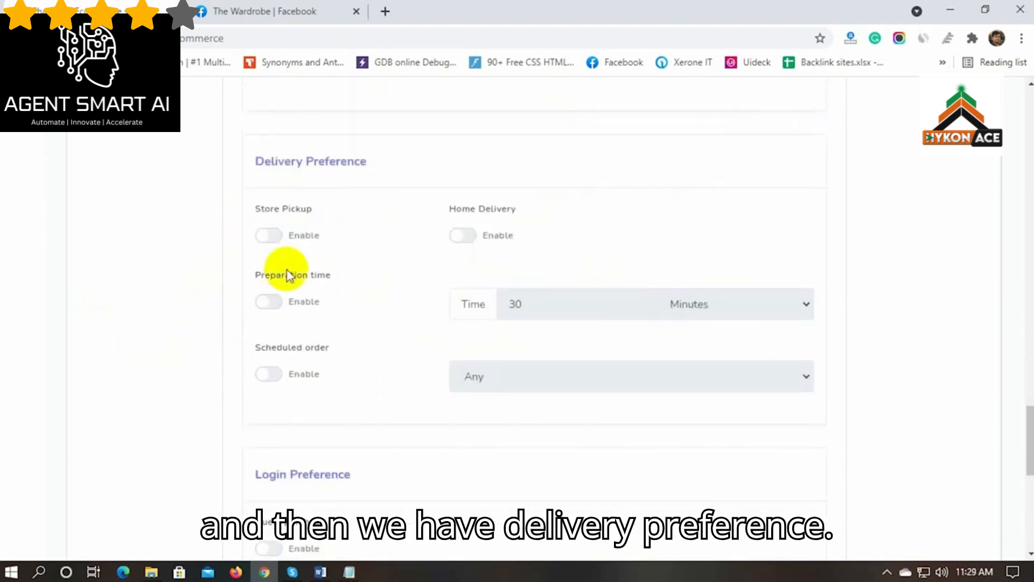
{"action": "left_click", "coordinate": [269, 235]}
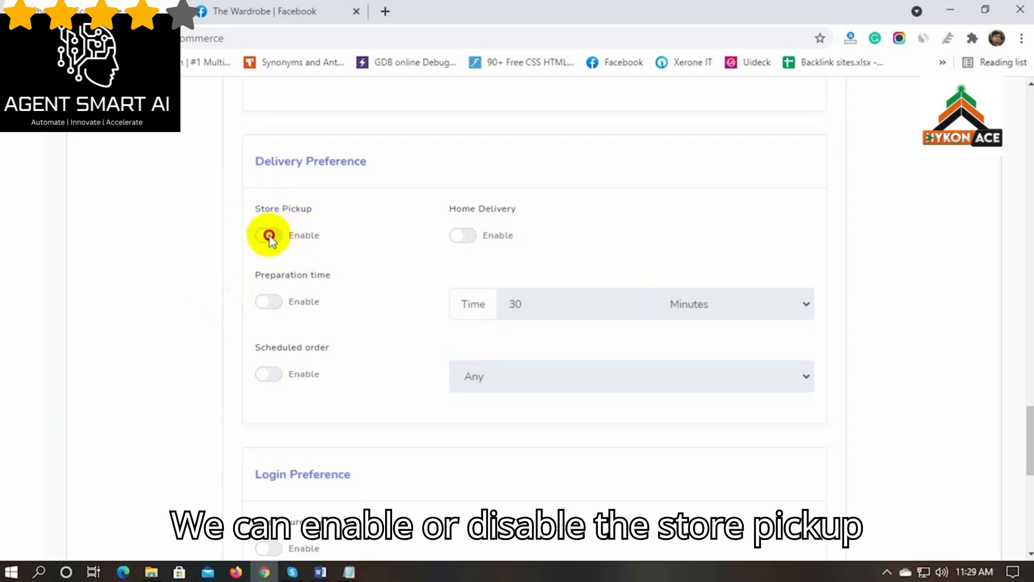
{"action": "left_click", "coordinate": [464, 236]}
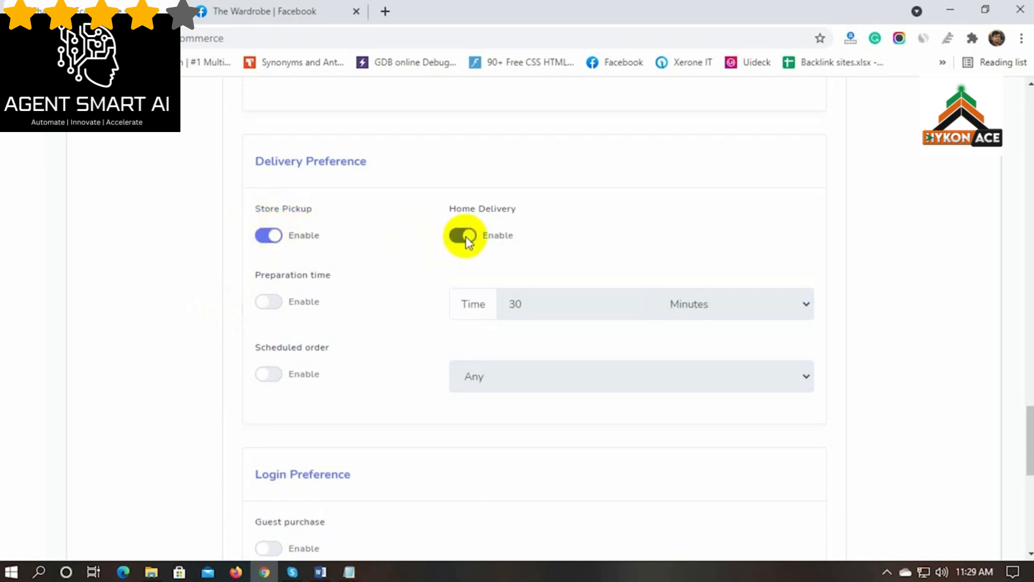
Leave Preparation time and Scheduled order switched off
{"action": "scroll", "coordinate": [216, 306], "scroll_direction": "down", "scroll_amount": 1}
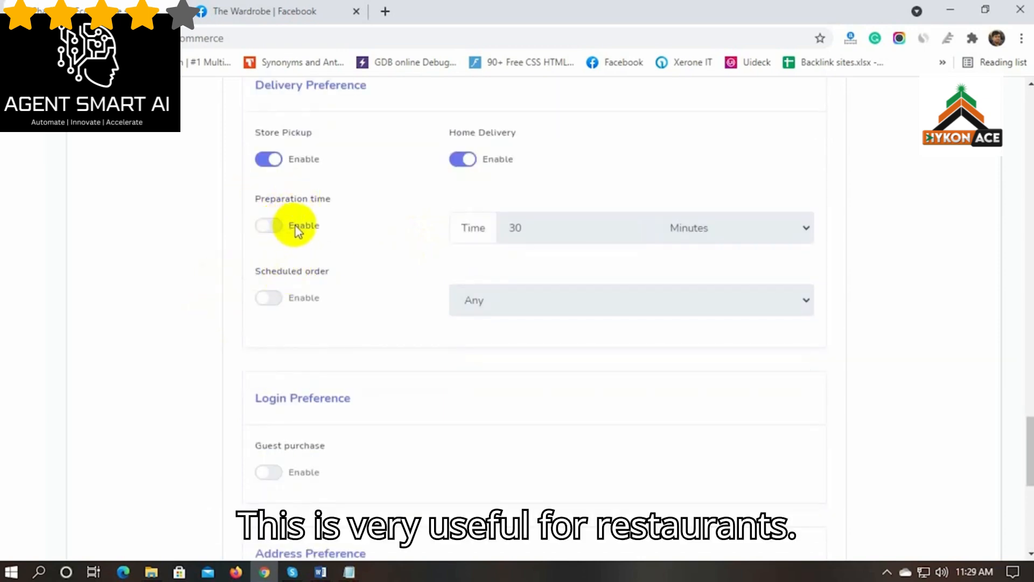
{"action": "left_click", "coordinate": [276, 229]}
{"action": "left_click", "coordinate": [276, 229]}
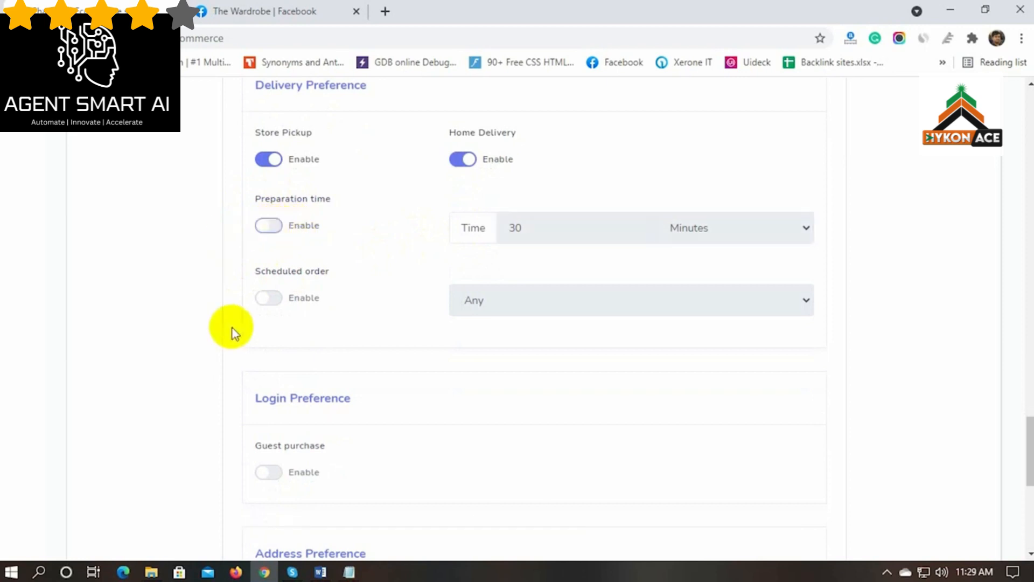
{"action": "left_click", "coordinate": [270, 299]}
{"action": "left_click", "coordinate": [269, 298]}
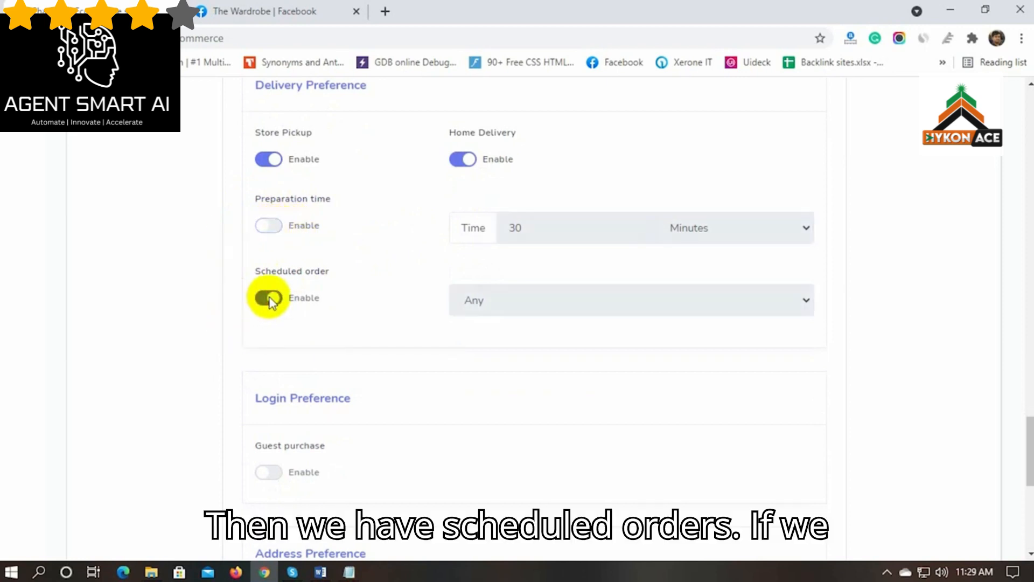
{"action": "scroll", "coordinate": [232, 312], "scroll_direction": "down", "scroll_amount": 4}
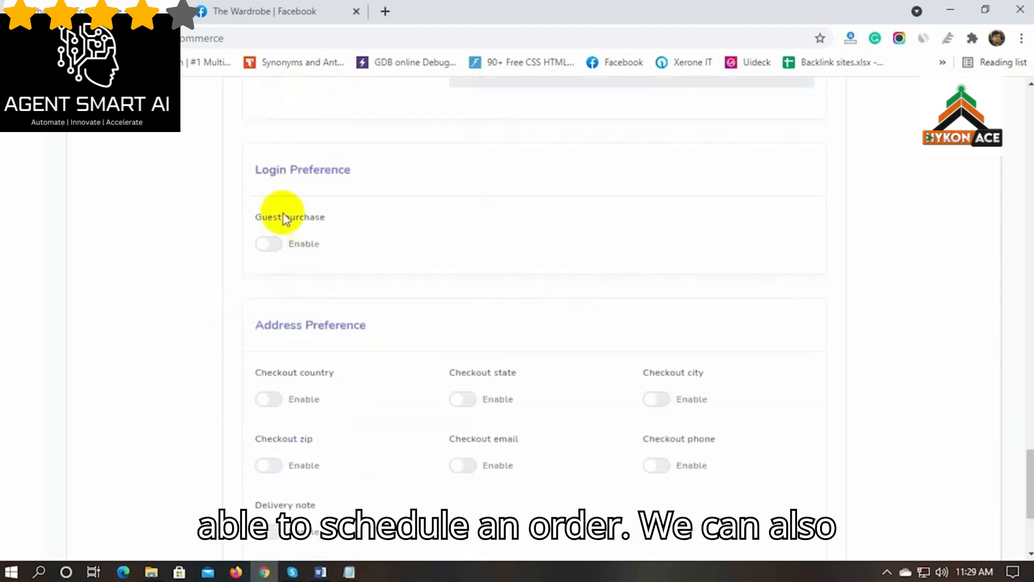
Enable guest purchase under Login Preference
{"action": "left_click_drag", "start_coordinate": [256, 172], "coordinate": [361, 172]}
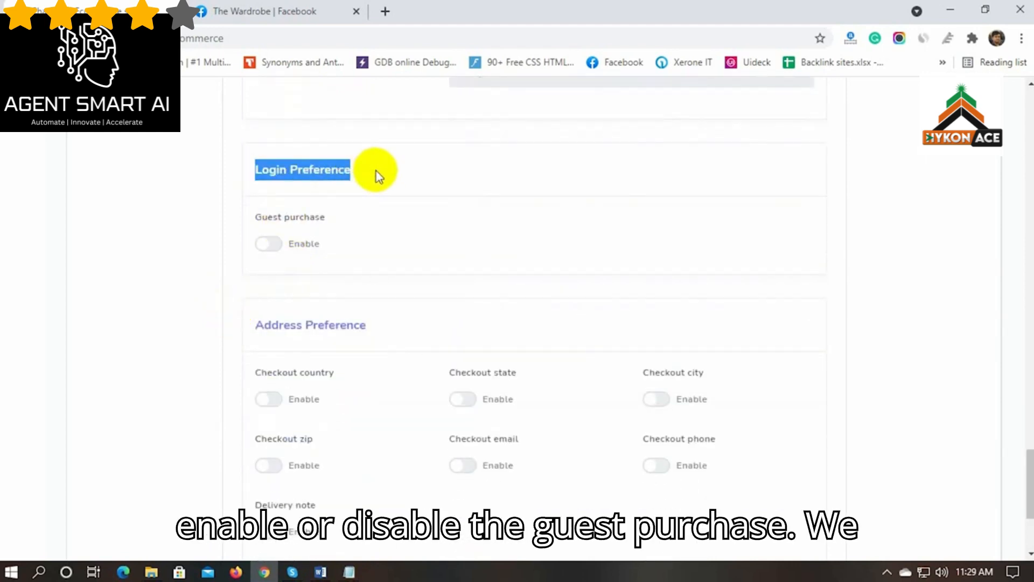
{"action": "left_click", "coordinate": [369, 173]}
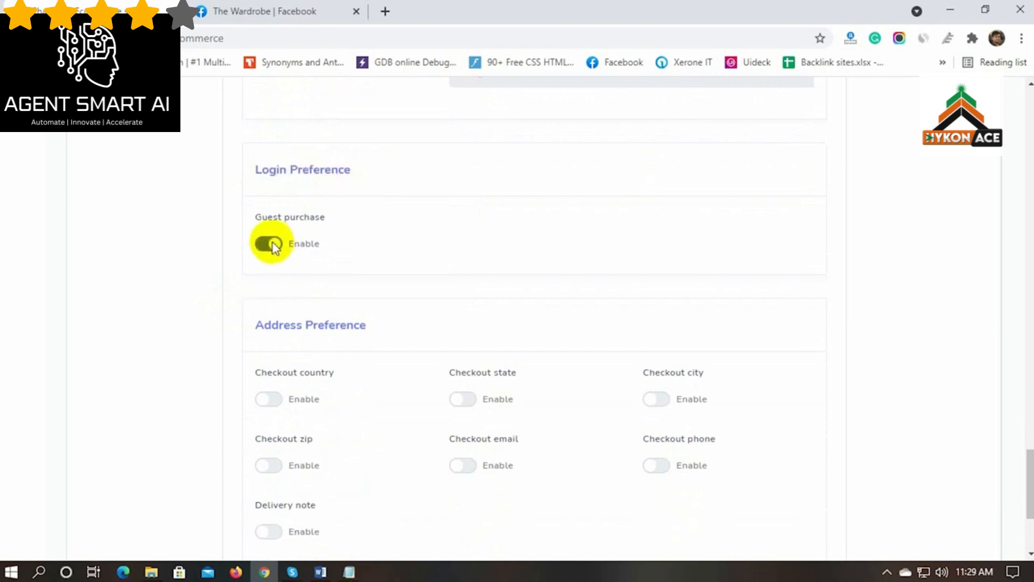
{"action": "scroll", "coordinate": [232, 275], "scroll_direction": "down", "scroll_amount": 3}
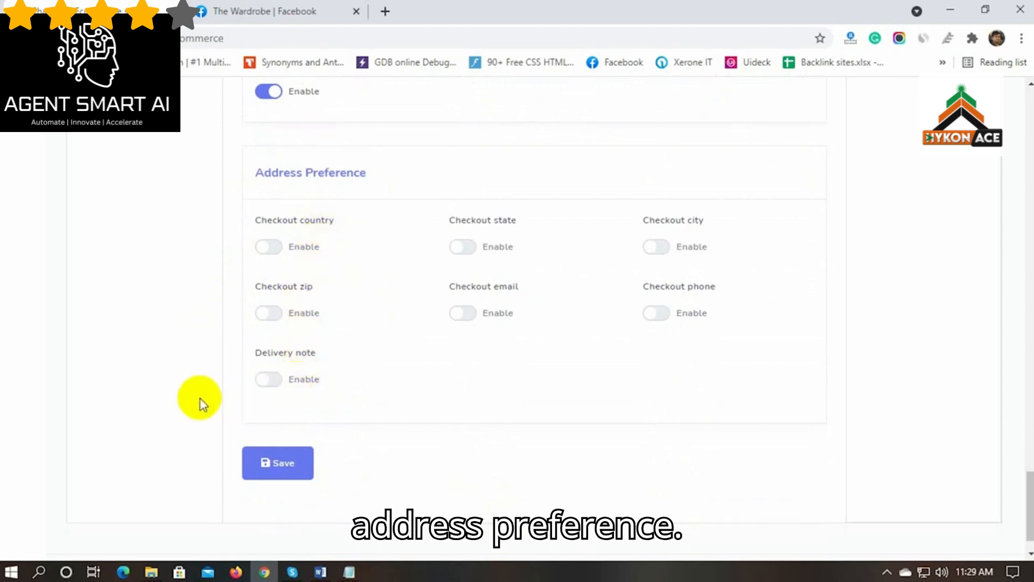
{"action": "scroll", "coordinate": [458, 377], "scroll_direction": "down", "scroll_amount": 1}
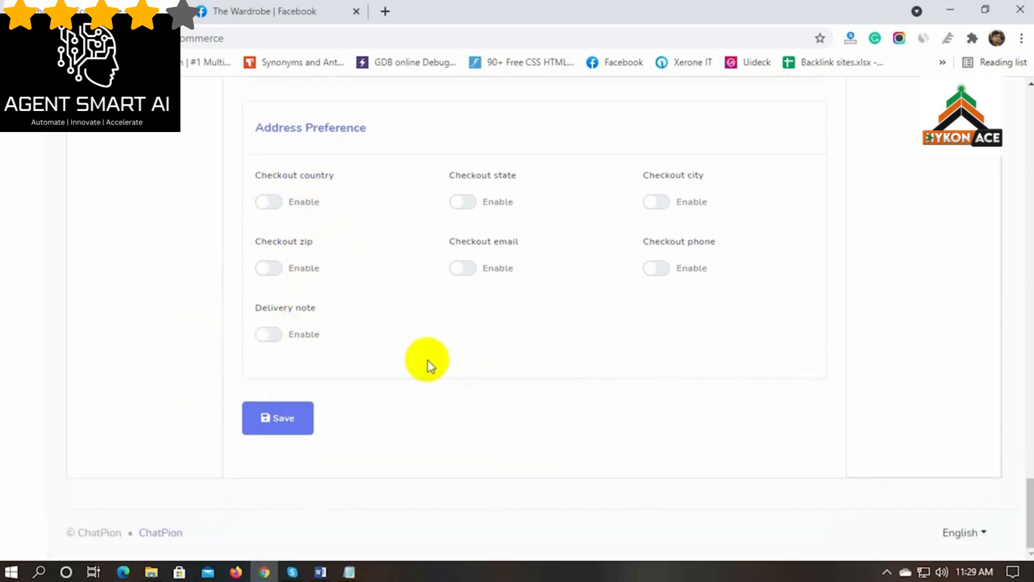
Save the checkout settings and confirm they were stored in the database
{"action": "left_click", "coordinate": [281, 418]}
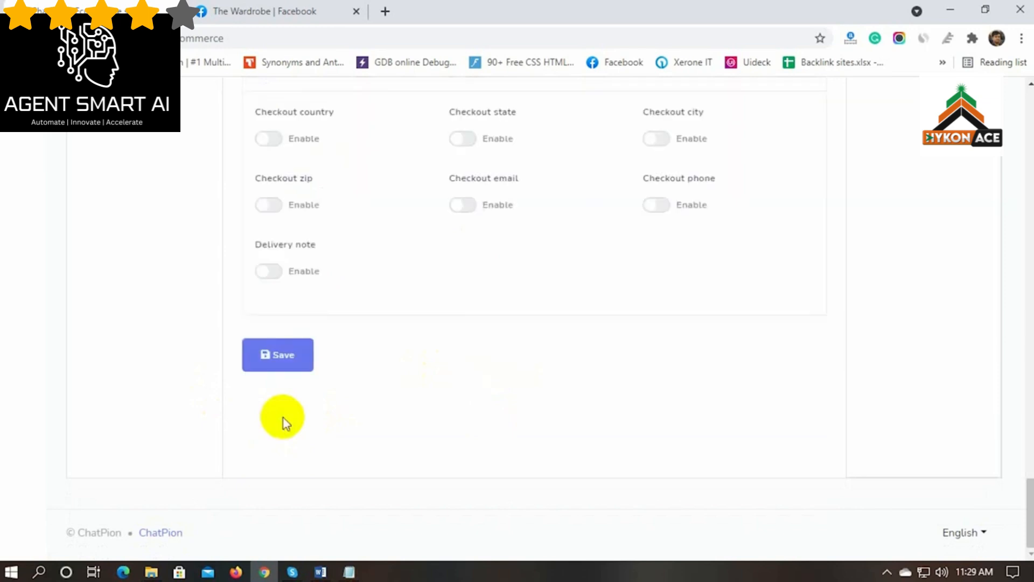
{"action": "scroll", "coordinate": [464, 411], "scroll_direction": "up", "scroll_amount": 10}
{"action": "scroll", "coordinate": [474, 399], "scroll_direction": "up", "scroll_amount": 4}
{"action": "left_click_drag", "start_coordinate": [407, 293], "coordinate": [683, 295]}
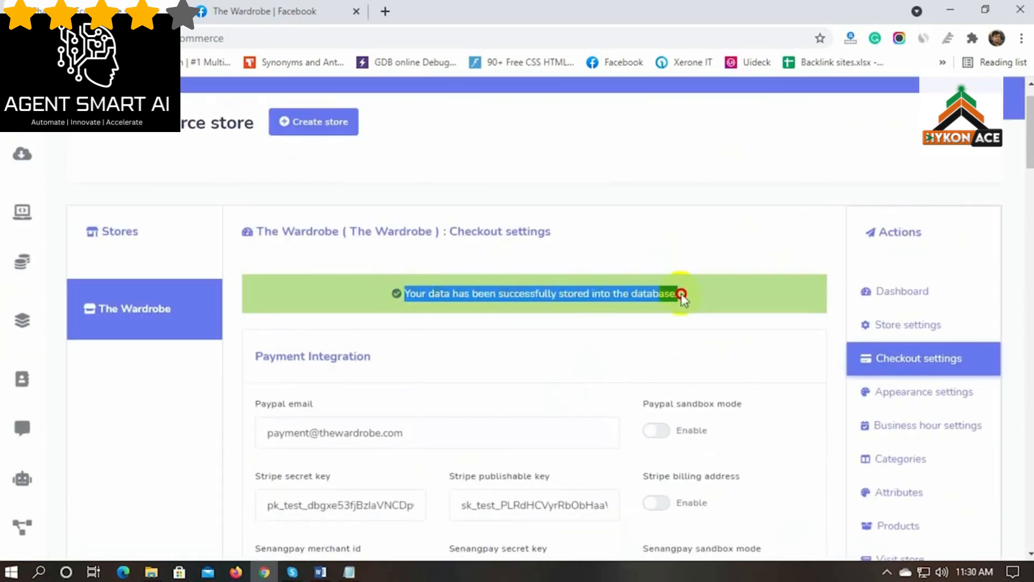
{"action": "left_click", "coordinate": [590, 339]}
{"action": "scroll", "coordinate": [680, 347], "scroll_direction": "down", "scroll_amount": 2}
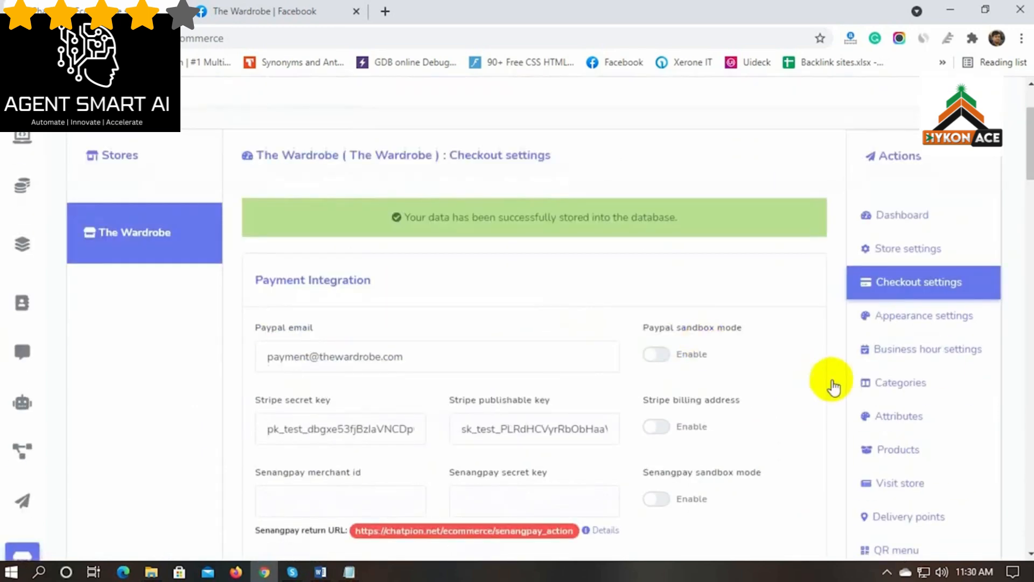
Set The Wardrobe's theme colour to green, leaving product grouping at None and list view
{"action": "left_click", "coordinate": [914, 320]}
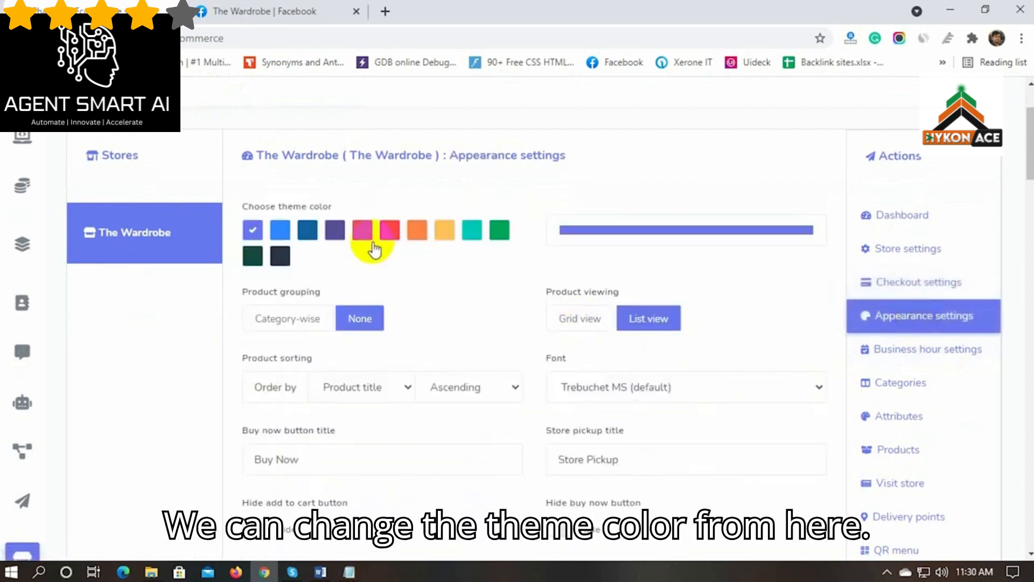
{"action": "left_click", "coordinate": [471, 230]}
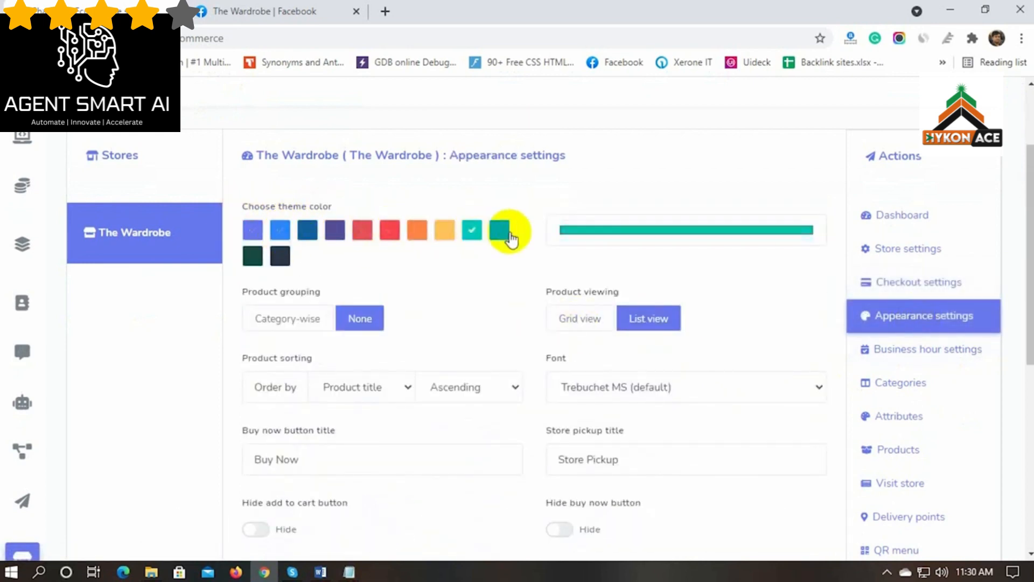
{"action": "scroll", "coordinate": [459, 248], "scroll_direction": "down", "scroll_amount": 1}
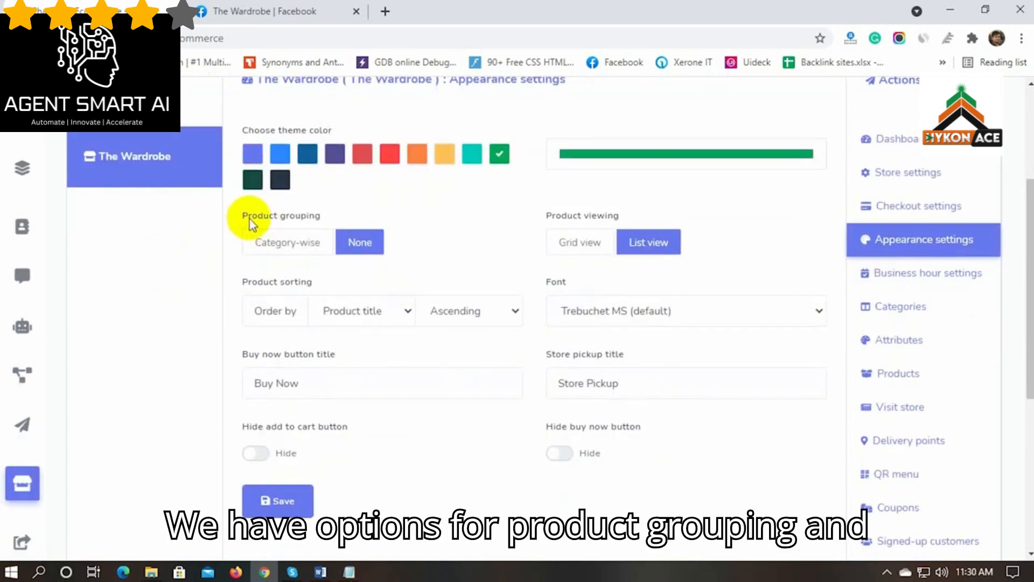
{"action": "left_click_drag", "start_coordinate": [244, 217], "coordinate": [314, 217]}
{"action": "left_click", "coordinate": [349, 217]}
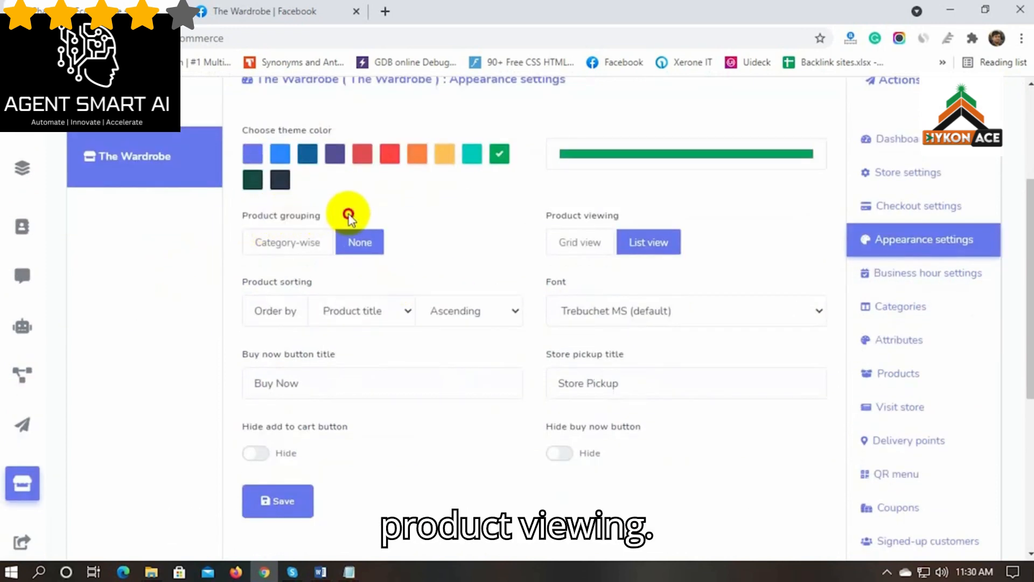
{"action": "left_click", "coordinate": [286, 242]}
{"action": "left_click", "coordinate": [353, 243]}
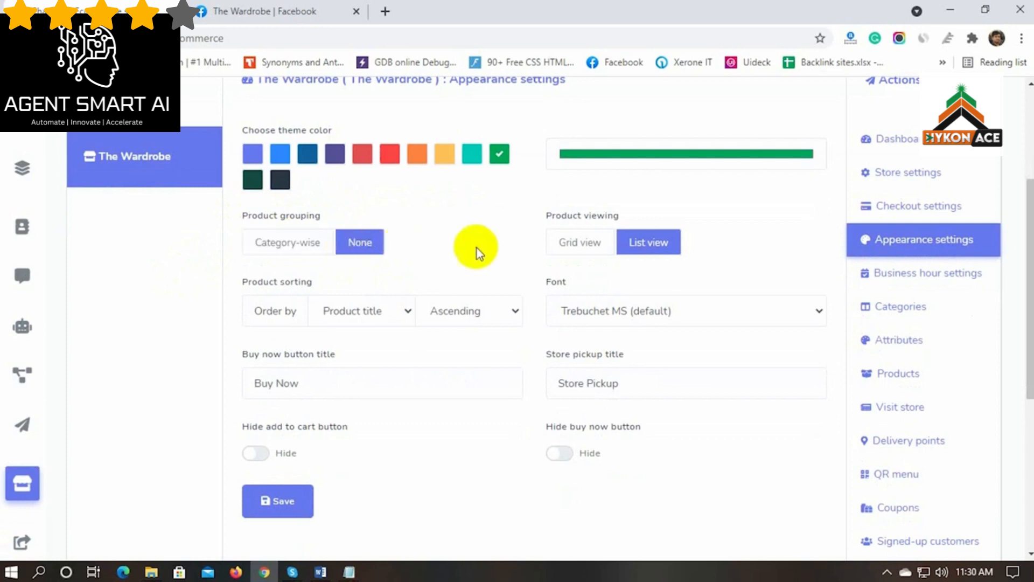
{"action": "left_click_drag", "start_coordinate": [549, 216], "coordinate": [620, 217]}
{"action": "left_click", "coordinate": [585, 243]}
{"action": "left_click", "coordinate": [653, 244]}
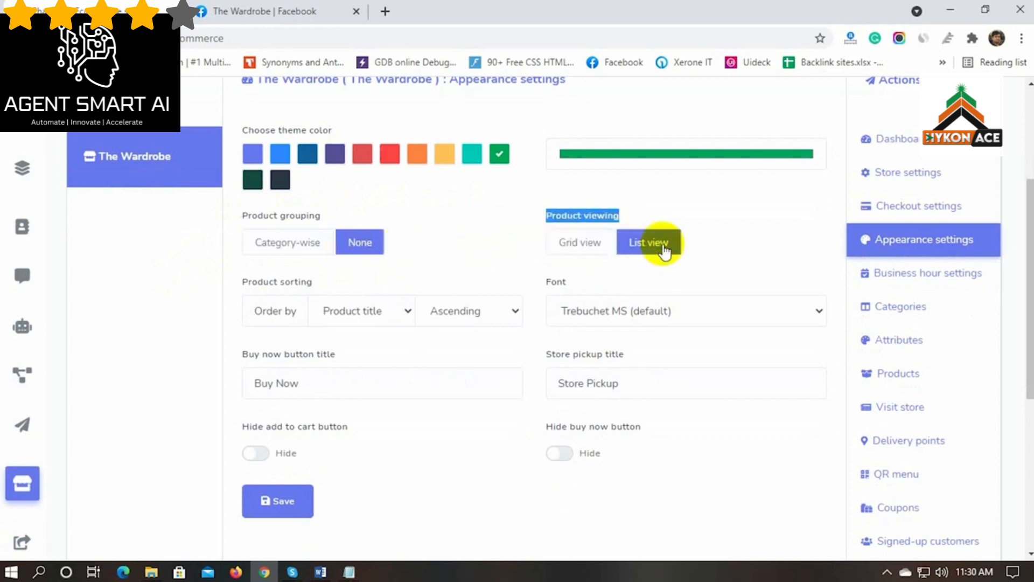
Keep products sorted by Product title, Ascending, with Trebuchet MS as the font
{"action": "scroll", "coordinate": [185, 328], "scroll_direction": "down", "scroll_amount": 2}
{"action": "left_click", "coordinate": [372, 235]}
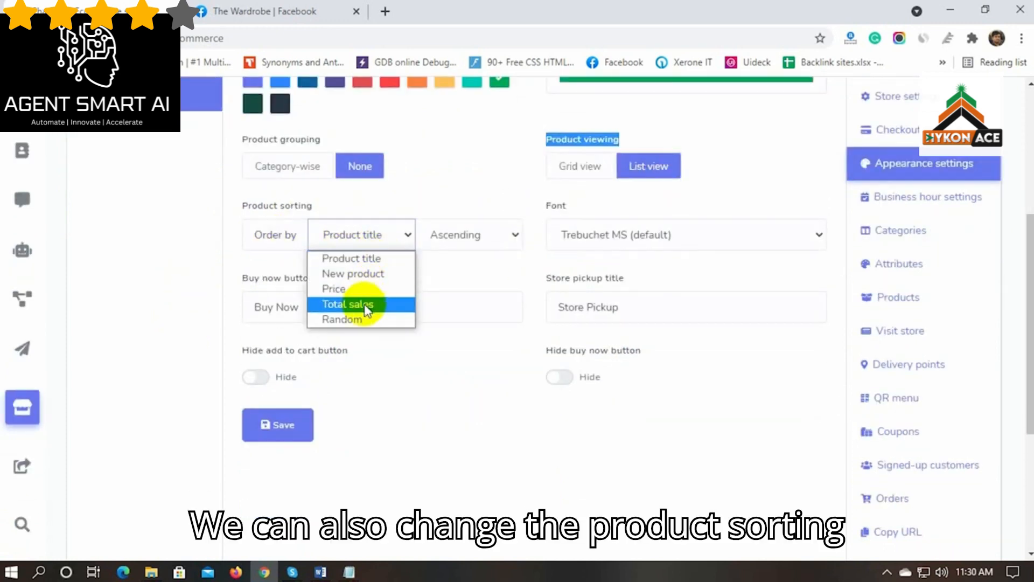
{"action": "left_click", "coordinate": [457, 250]}
{"action": "left_click", "coordinate": [457, 245]}
{"action": "left_click", "coordinate": [473, 202]}
{"action": "left_click", "coordinate": [677, 238]}
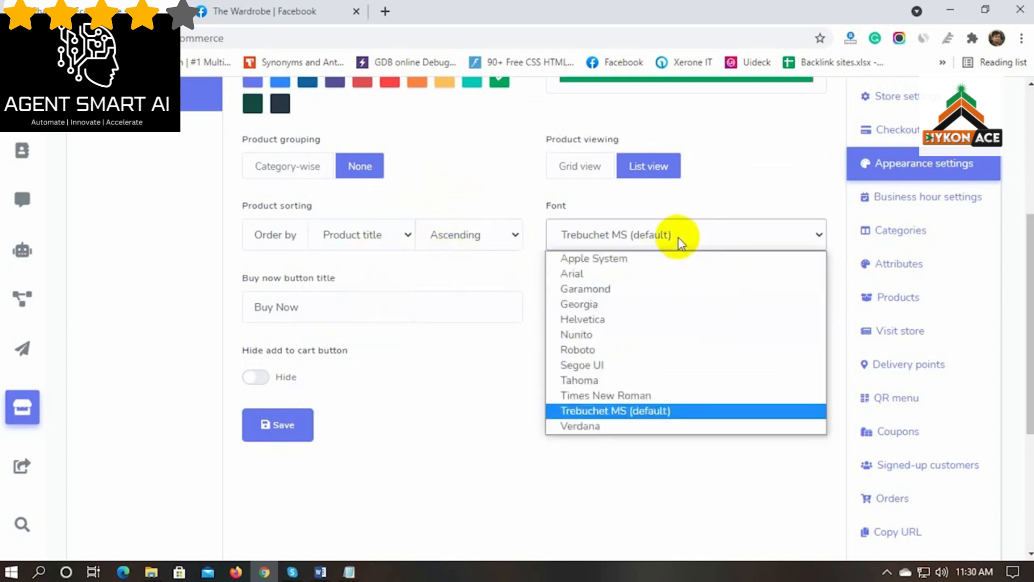
{"action": "left_click", "coordinate": [652, 411]}
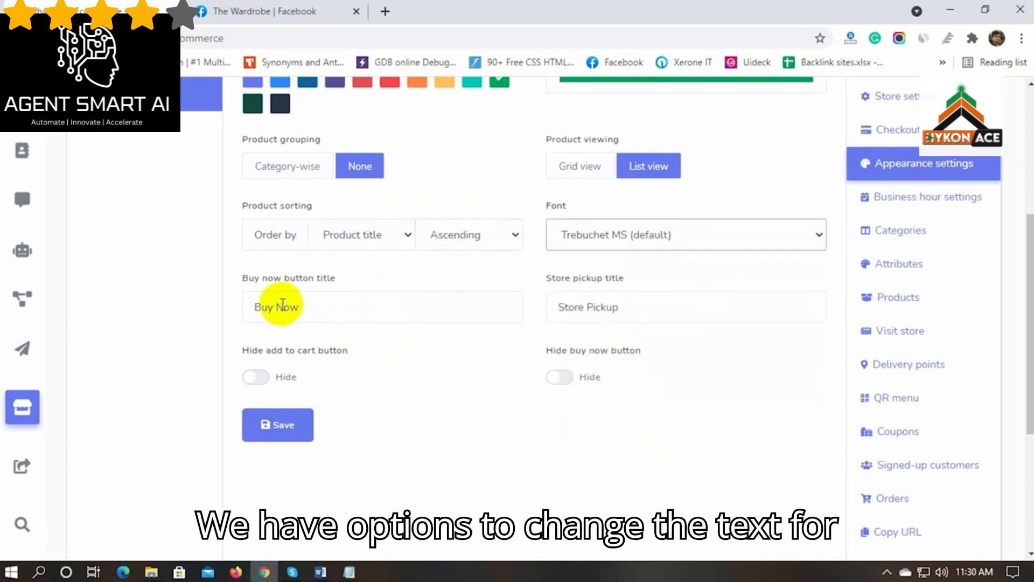
Save the appearance settings, leaving the Buy Now and Store pickup titles unchanged
{"action": "triple_click", "coordinate": [307, 307]}
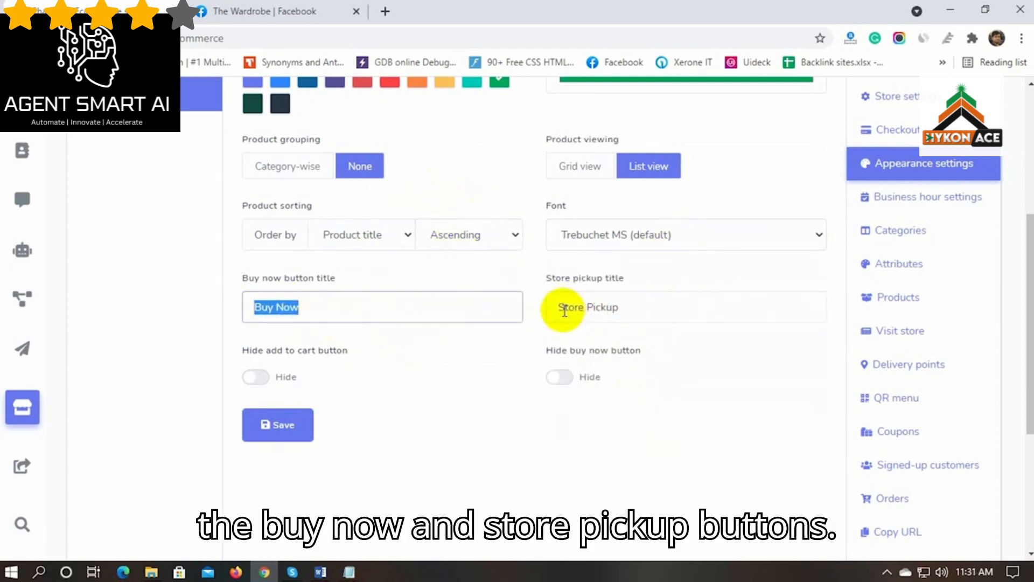
{"action": "left_click_drag", "start_coordinate": [559, 307], "coordinate": [583, 308]}
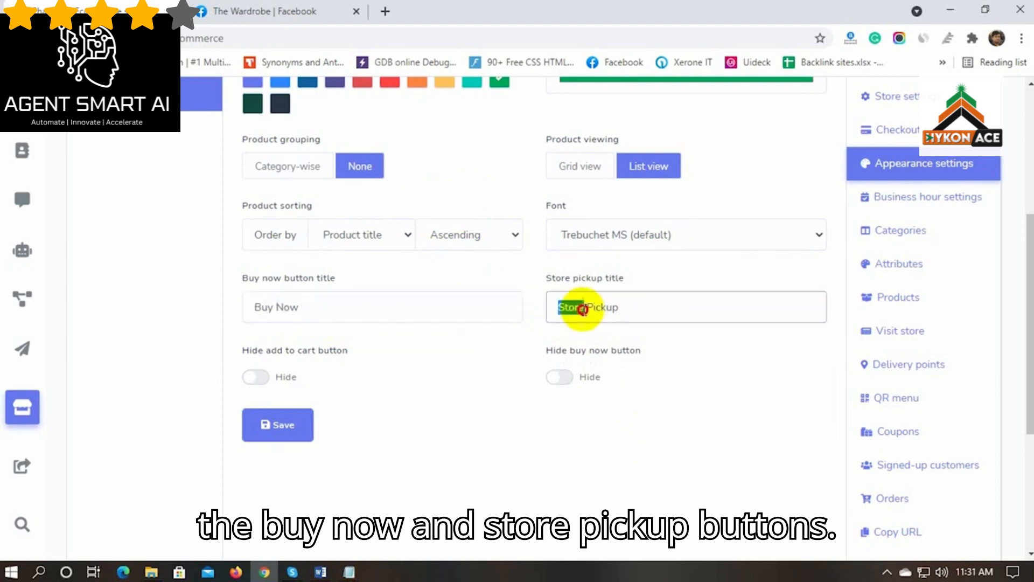
{"action": "left_click", "coordinate": [460, 351]}
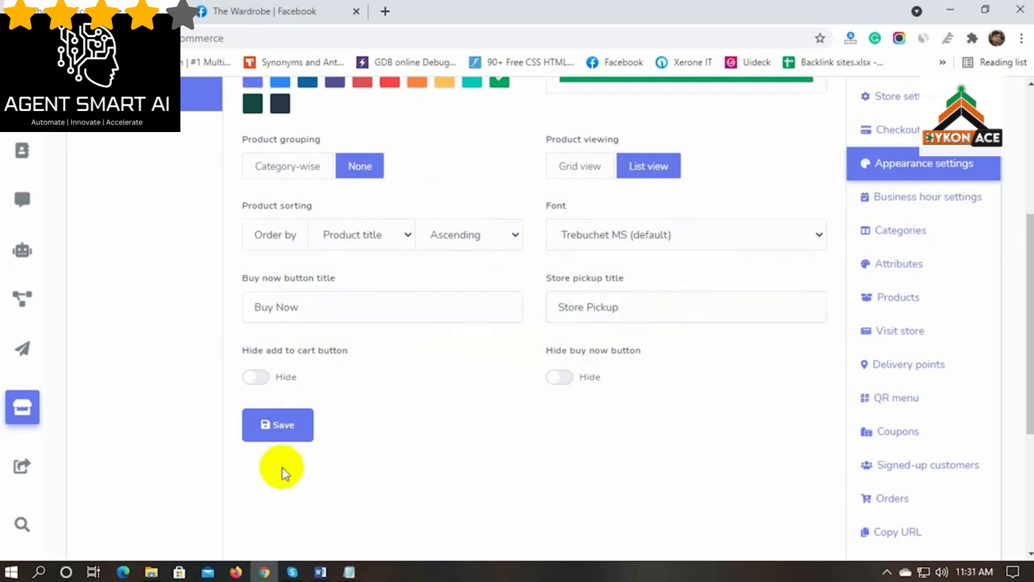
{"action": "left_click", "coordinate": [281, 429]}
{"action": "scroll", "coordinate": [291, 420], "scroll_direction": "up", "scroll_amount": 3}
{"action": "left_click_drag", "start_coordinate": [410, 295], "coordinate": [719, 295]}
{"action": "left_click", "coordinate": [802, 444]}
{"action": "scroll", "coordinate": [810, 452], "scroll_direction": "down", "scroll_amount": 1}
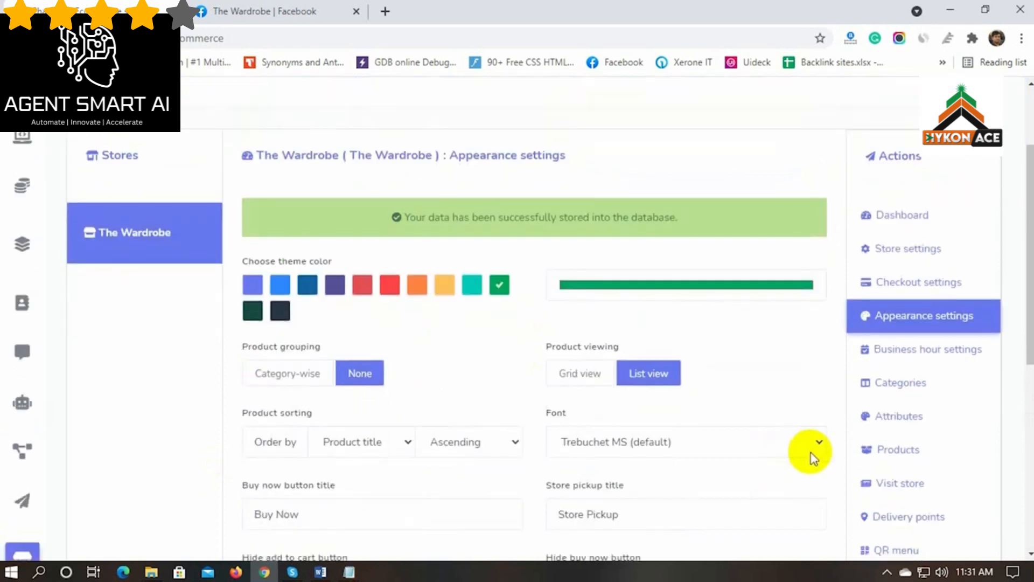
{"action": "left_click", "coordinate": [907, 355]}
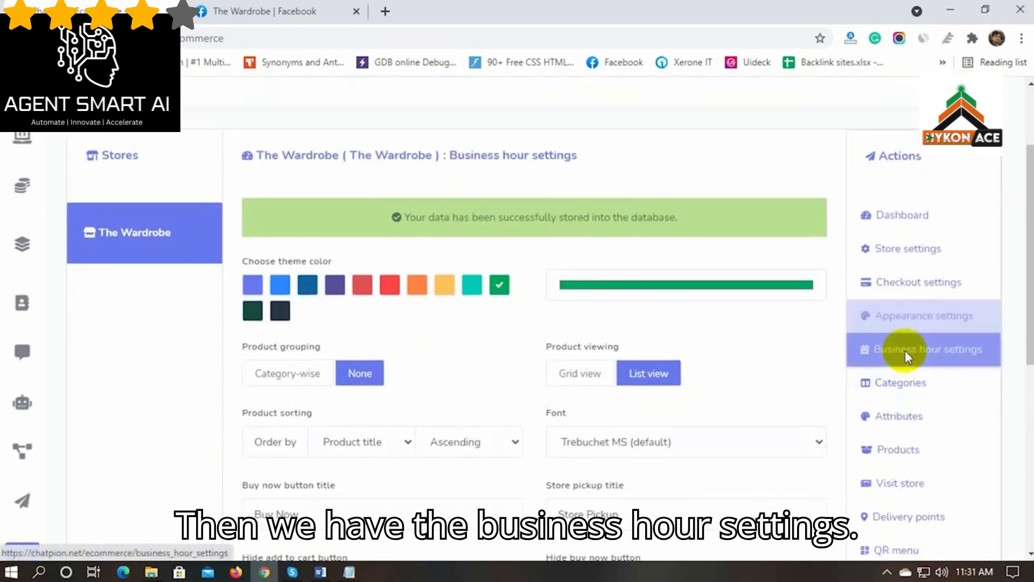
Turn off always open and set Monday and Tuesday hours to 8:00am–10:00pm
{"action": "scroll", "coordinate": [431, 425], "scroll_direction": "up", "scroll_amount": 2}
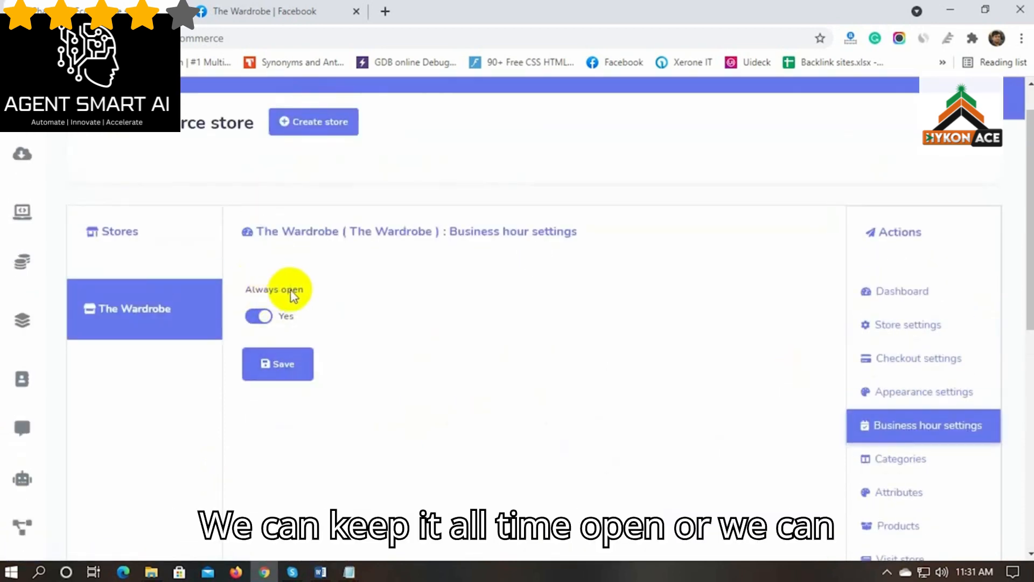
{"action": "left_click", "coordinate": [260, 317]}
{"action": "scroll", "coordinate": [300, 339], "scroll_direction": "down", "scroll_amount": 1}
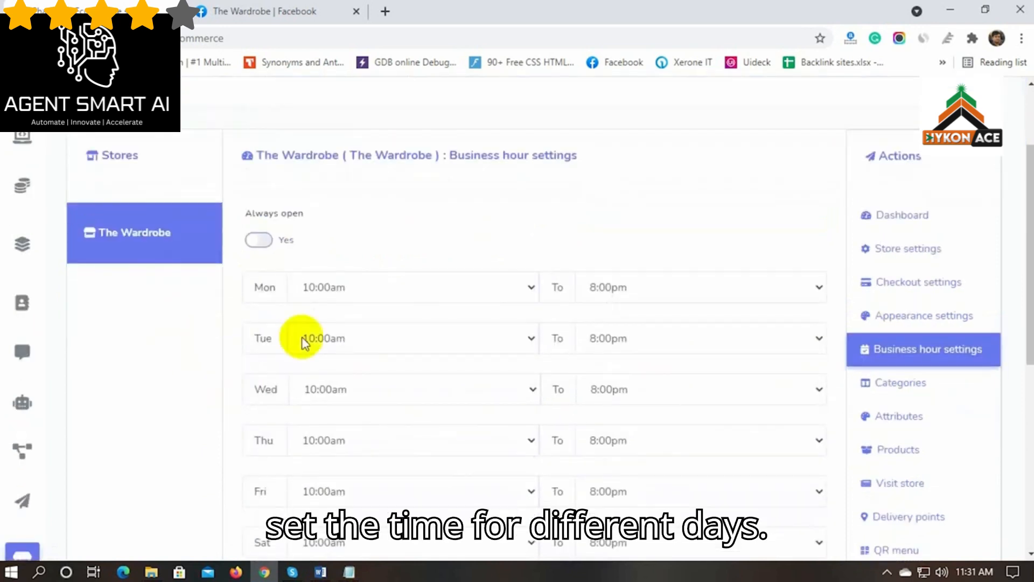
{"action": "left_click", "coordinate": [362, 291]}
{"action": "left_click", "coordinate": [322, 16]}
{"action": "left_click", "coordinate": [649, 287]}
{"action": "scroll", "coordinate": [646, 134], "scroll_direction": "down", "scroll_amount": 3}
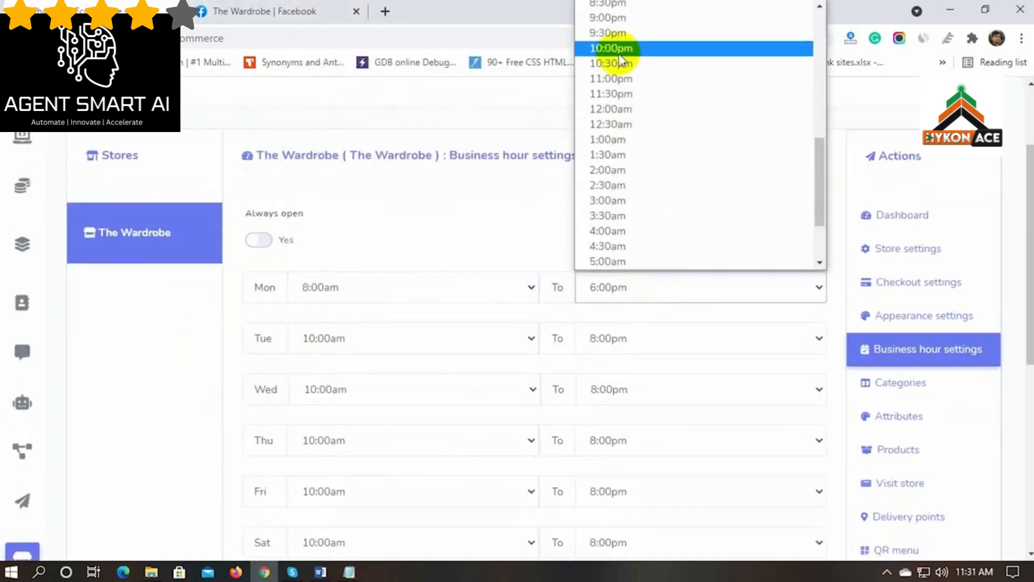
{"action": "left_click", "coordinate": [619, 49]}
{"action": "left_click", "coordinate": [334, 336]}
{"action": "left_click", "coordinate": [350, 30]}
{"action": "left_click", "coordinate": [649, 339]}
{"action": "scroll", "coordinate": [653, 129], "scroll_direction": "down", "scroll_amount": 3}
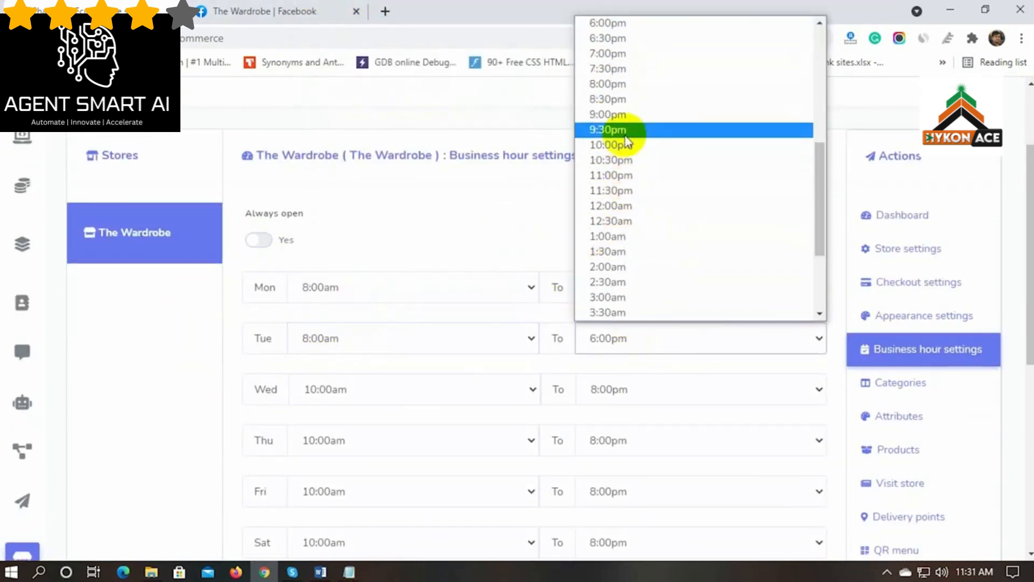
{"action": "left_click", "coordinate": [654, 129]}
Set Wednesday, Thursday and Friday hours to 8:00am–10:00pm
{"action": "scroll", "coordinate": [380, 311], "scroll_direction": "down", "scroll_amount": 1}
{"action": "left_click", "coordinate": [381, 311]}
{"action": "left_click", "coordinate": [339, 14]}
{"action": "left_click", "coordinate": [651, 312]}
{"action": "scroll", "coordinate": [654, 232], "scroll_direction": "down", "scroll_amount": 3}
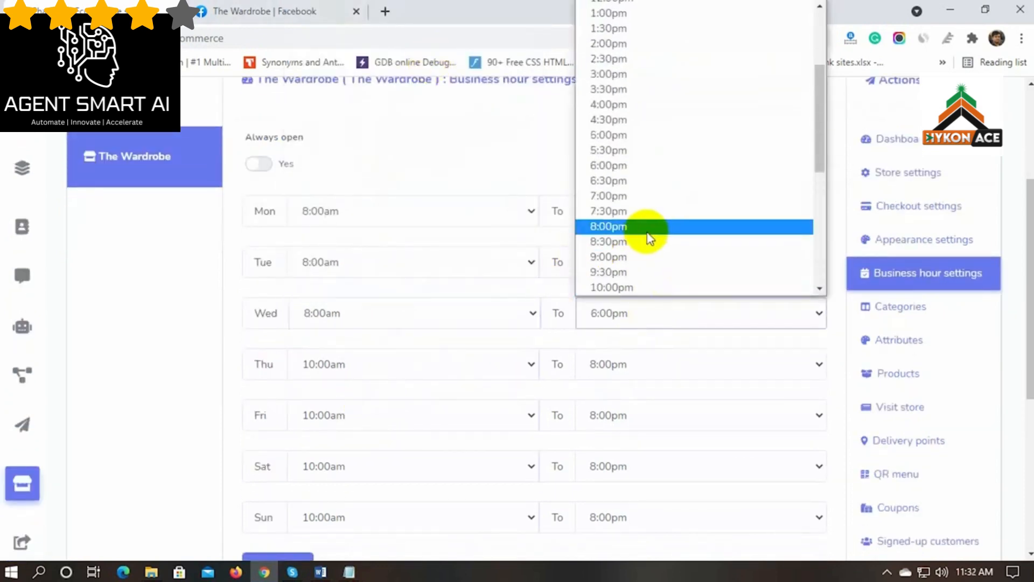
{"action": "left_click", "coordinate": [654, 232]}
{"action": "left_click", "coordinate": [381, 367]}
{"action": "left_click", "coordinate": [323, 43]}
{"action": "left_click", "coordinate": [680, 372]}
{"action": "scroll", "coordinate": [653, 327], "scroll_direction": "down", "scroll_amount": 3}
{"action": "left_click", "coordinate": [630, 280]}
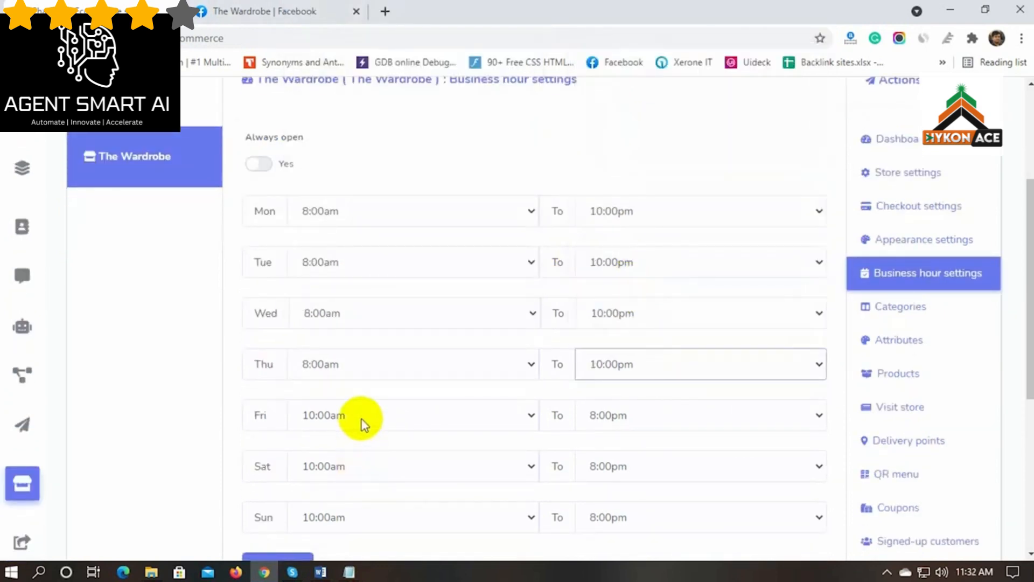
{"action": "left_click", "coordinate": [362, 423]}
{"action": "left_click", "coordinate": [338, 102]}
{"action": "left_click", "coordinate": [640, 416]}
{"action": "scroll", "coordinate": [639, 349], "scroll_direction": "down", "scroll_amount": 3}
{"action": "left_click", "coordinate": [635, 362]}
Set Saturday to 12:00pm–6:00pm, make Sunday an off day, and save the hours
{"action": "scroll", "coordinate": [411, 464], "scroll_direction": "down", "scroll_amount": 3}
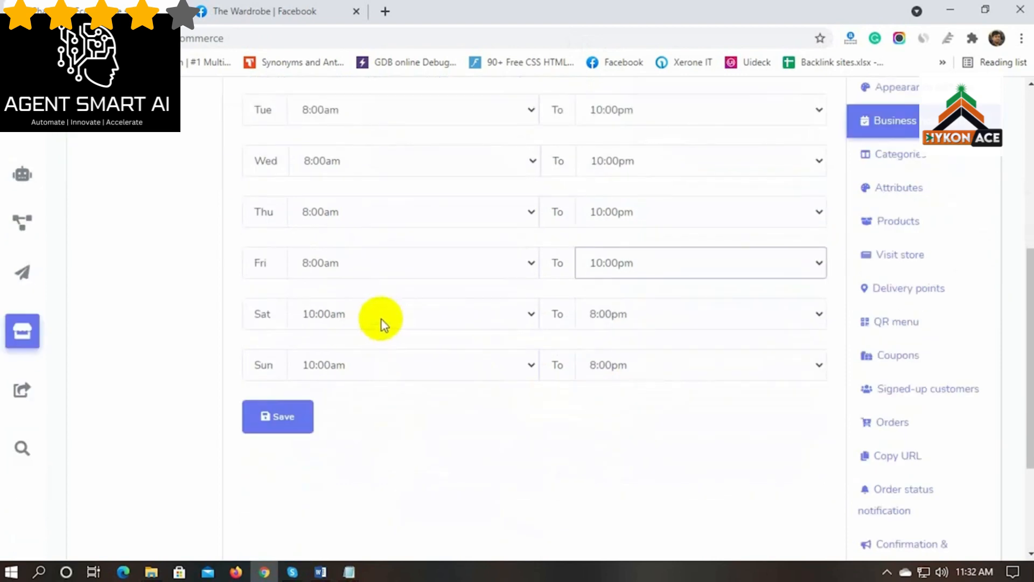
{"action": "left_click", "coordinate": [380, 317]}
{"action": "left_click", "coordinate": [345, 118]}
{"action": "left_click", "coordinate": [613, 317]}
{"action": "left_click", "coordinate": [613, 317]}
{"action": "left_click", "coordinate": [393, 370]}
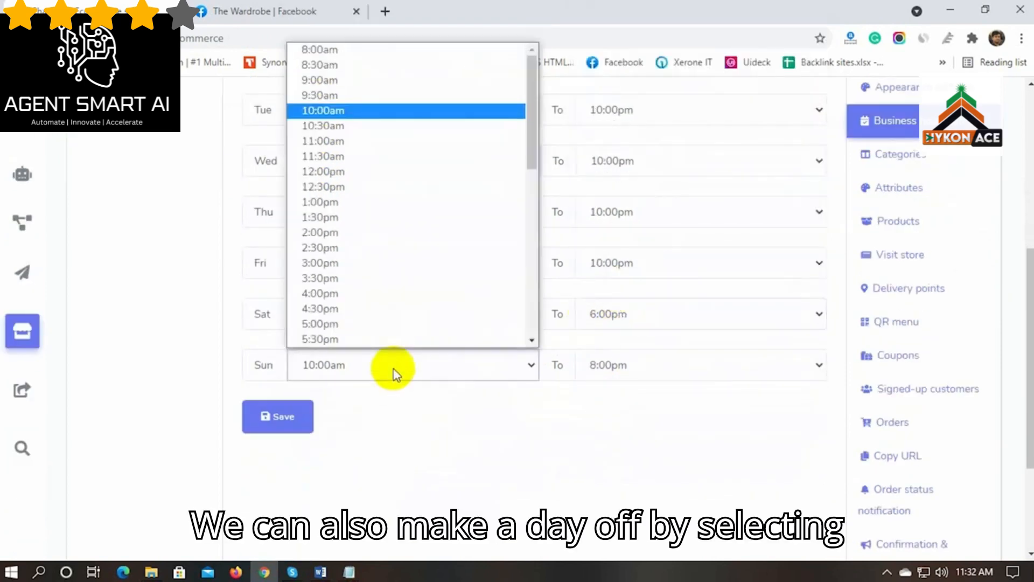
{"action": "scroll", "coordinate": [385, 326], "scroll_direction": "down", "scroll_amount": 3}
{"action": "left_click", "coordinate": [330, 339]}
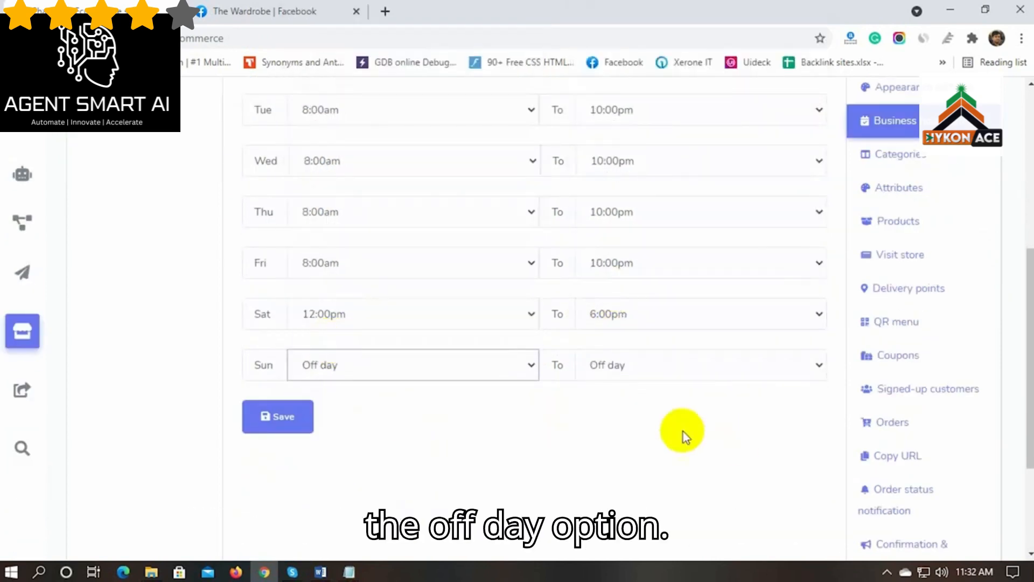
{"action": "left_click", "coordinate": [280, 418]}
{"action": "scroll", "coordinate": [376, 433], "scroll_direction": "up", "scroll_amount": 5}
{"action": "scroll", "coordinate": [530, 382], "scroll_direction": "down", "scroll_amount": 2}
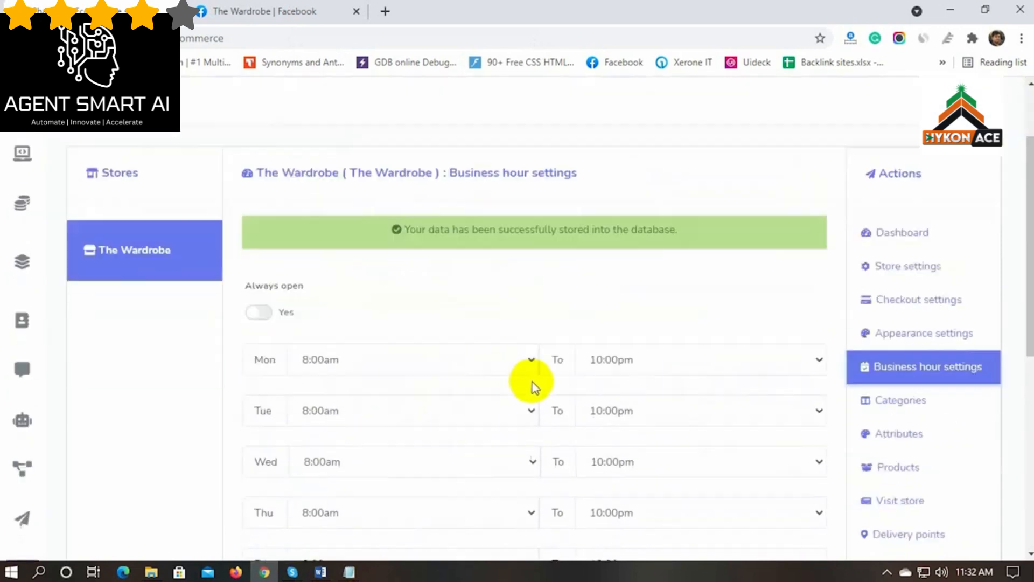
{"action": "scroll", "coordinate": [533, 384], "scroll_direction": "down", "scroll_amount": 1}
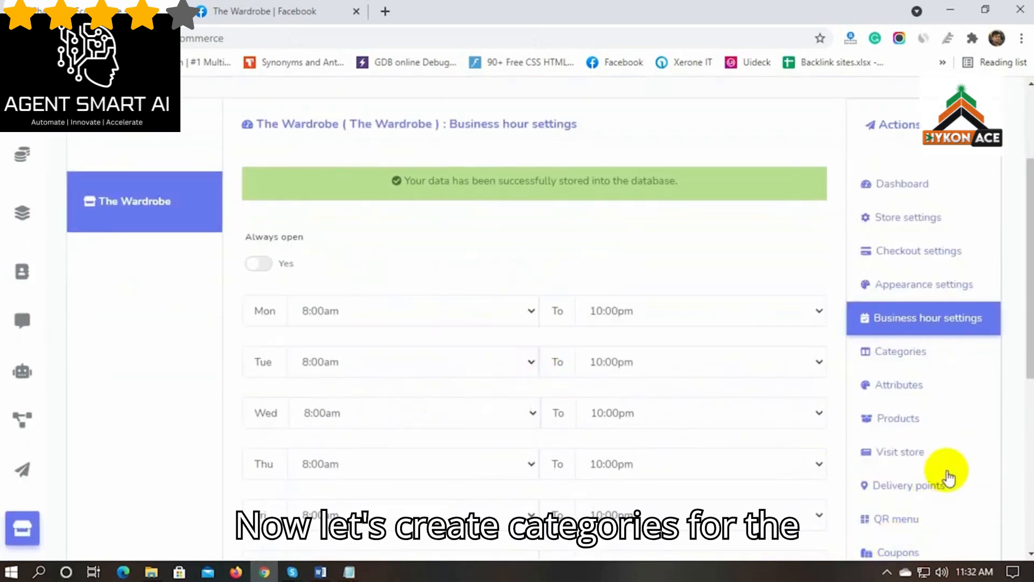
Add a Men's Wear category using a shirt image from the Men folder as thumbnail
{"action": "left_click", "coordinate": [900, 355]}
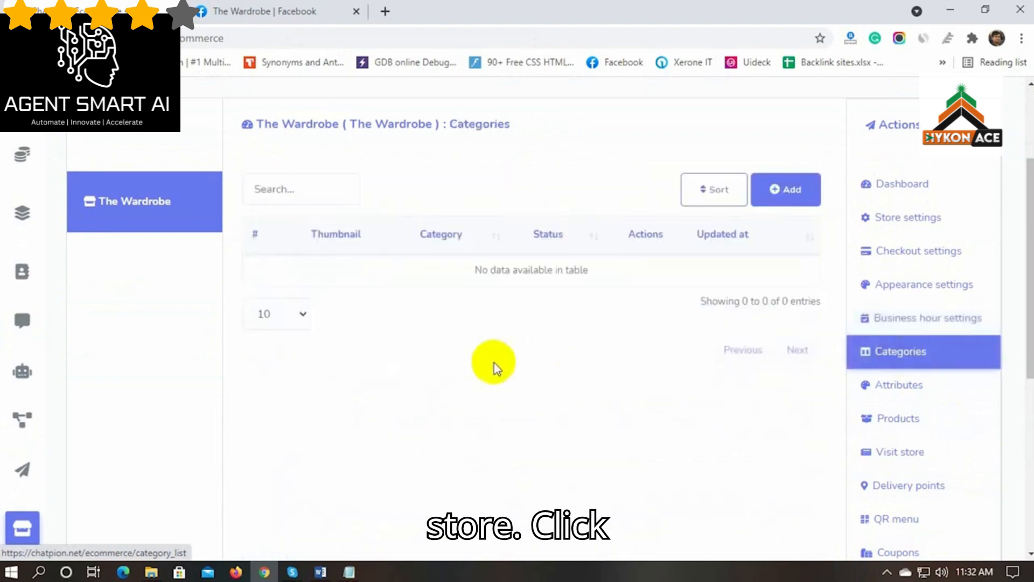
{"action": "scroll", "coordinate": [493, 368], "scroll_direction": "up", "scroll_amount": 2}
{"action": "left_click", "coordinate": [794, 267]}
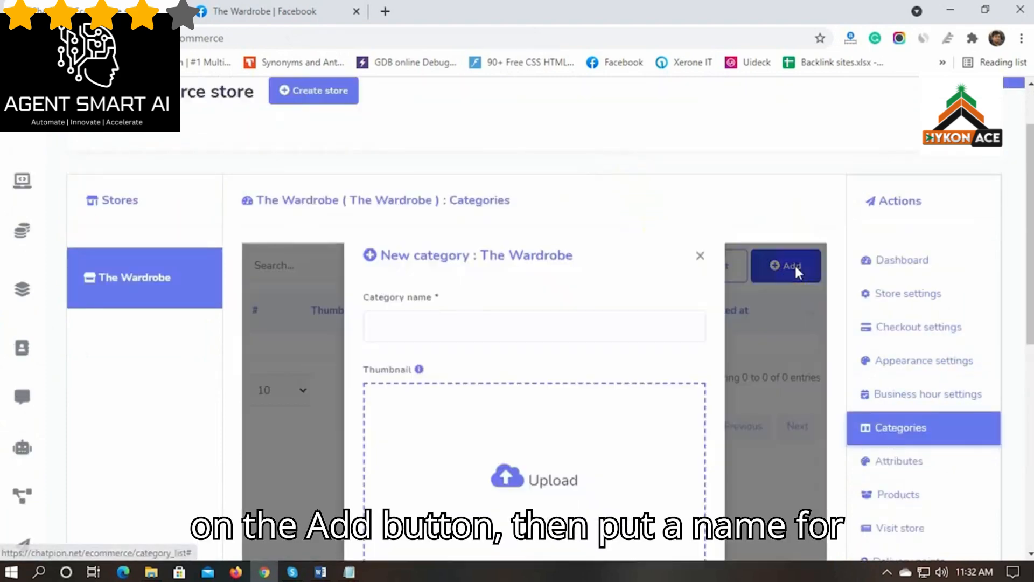
{"action": "scroll", "coordinate": [429, 289], "scroll_direction": "down", "scroll_amount": 2}
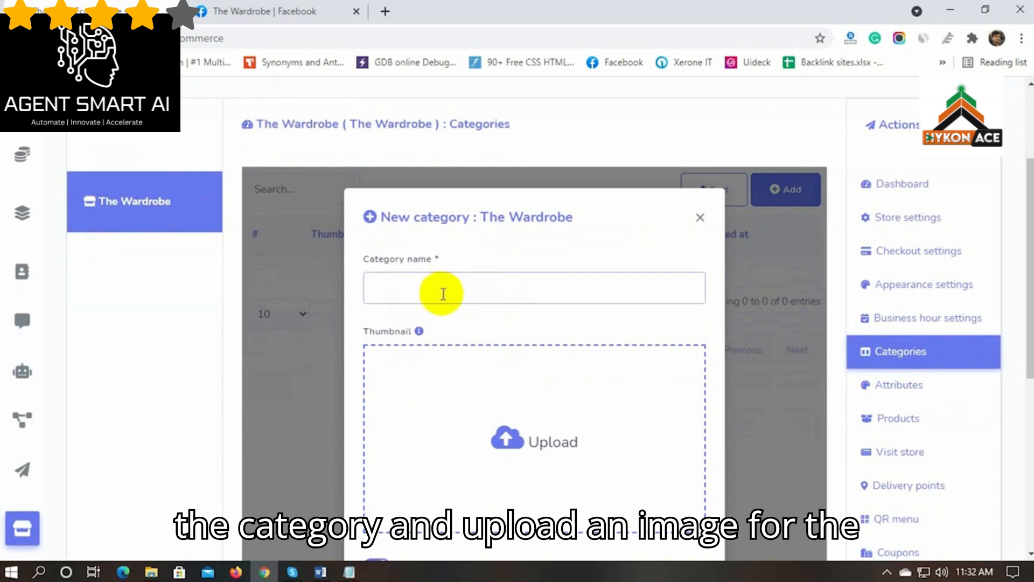
{"action": "type", "text": "Men's Wear"}
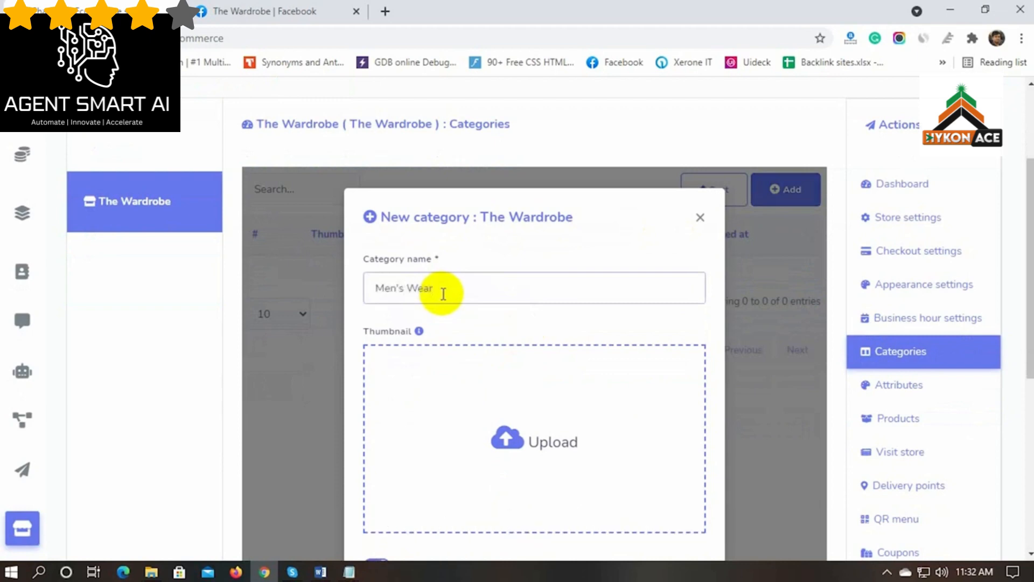
{"action": "scroll", "coordinate": [458, 334], "scroll_direction": "down", "scroll_amount": 2}
{"action": "left_click", "coordinate": [517, 365]}
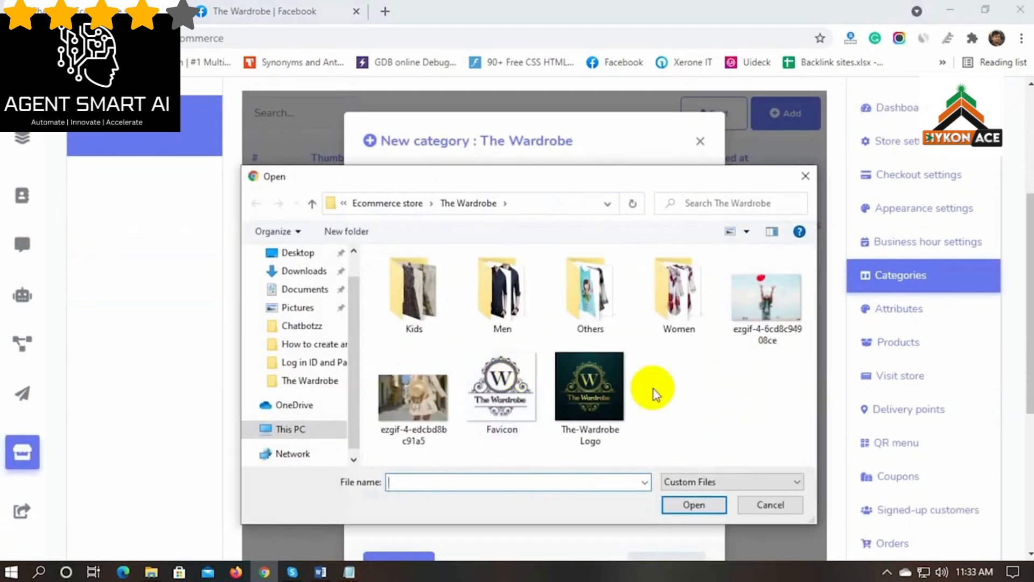
{"action": "double_click", "coordinate": [516, 304]}
{"action": "left_click", "coordinate": [405, 298]}
{"action": "left_click", "coordinate": [694, 505]}
{"action": "scroll", "coordinate": [462, 484], "scroll_direction": "down", "scroll_amount": 4}
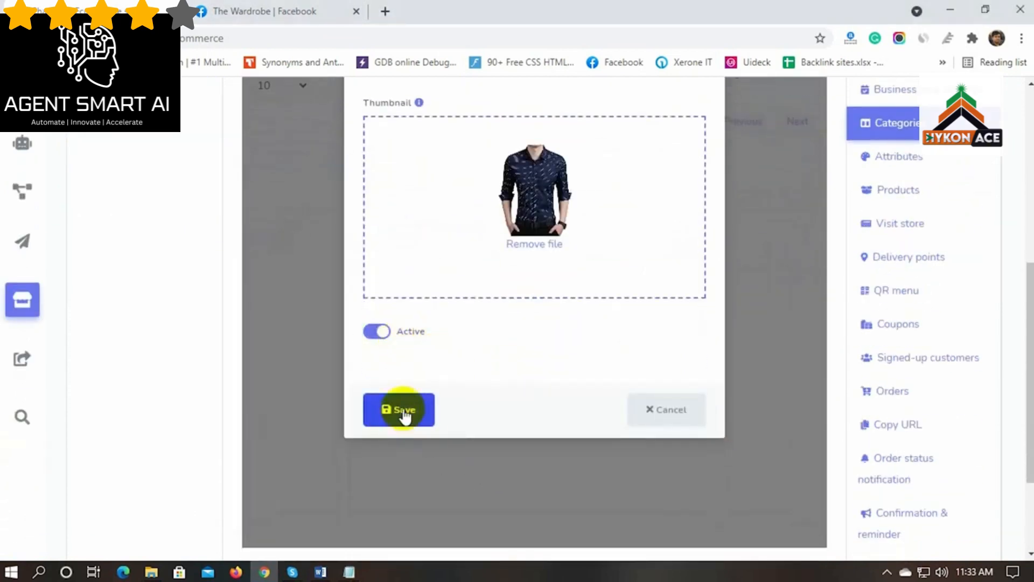
{"action": "left_click", "coordinate": [405, 417]}
Add a Women's Wear category with the long green top image as thumbnail
{"action": "scroll", "coordinate": [402, 416], "scroll_direction": "up", "scroll_amount": 4}
{"action": "left_click", "coordinate": [785, 266]}
{"action": "scroll", "coordinate": [426, 259], "scroll_direction": "down", "scroll_amount": 2}
{"action": "left_click", "coordinate": [418, 209]}
{"action": "type", "text": "Women's Wear"}
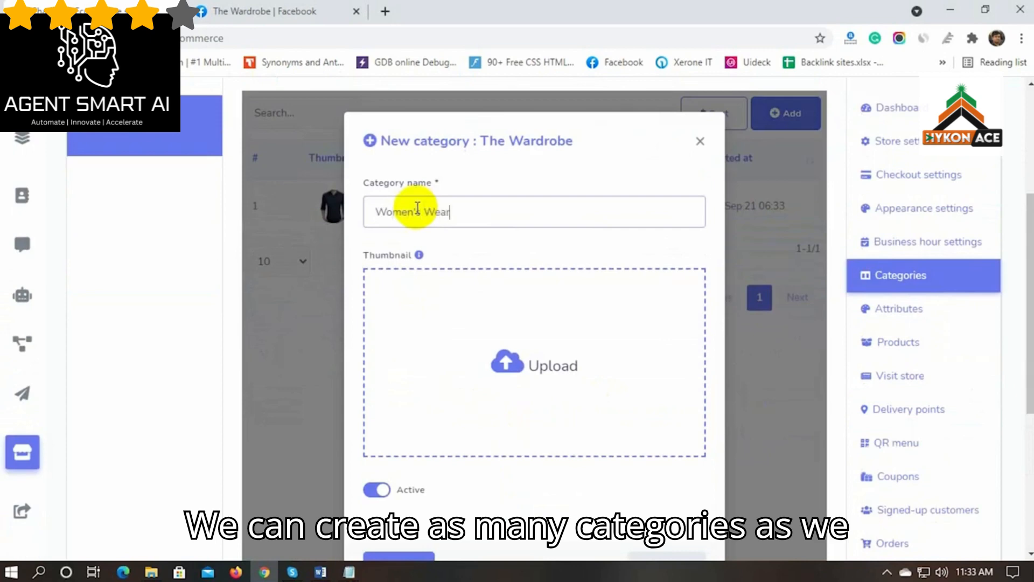
{"action": "scroll", "coordinate": [422, 377], "scroll_direction": "down", "scroll_amount": 2}
{"action": "left_click", "coordinate": [530, 216]}
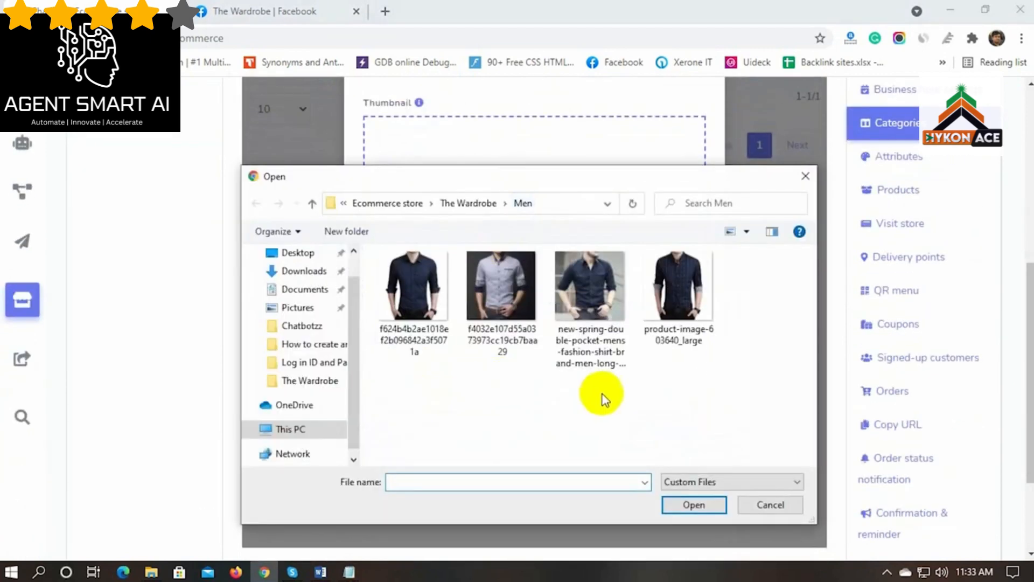
{"action": "left_click", "coordinate": [468, 203]}
{"action": "double_click", "coordinate": [655, 318]}
{"action": "left_click", "coordinate": [768, 290]}
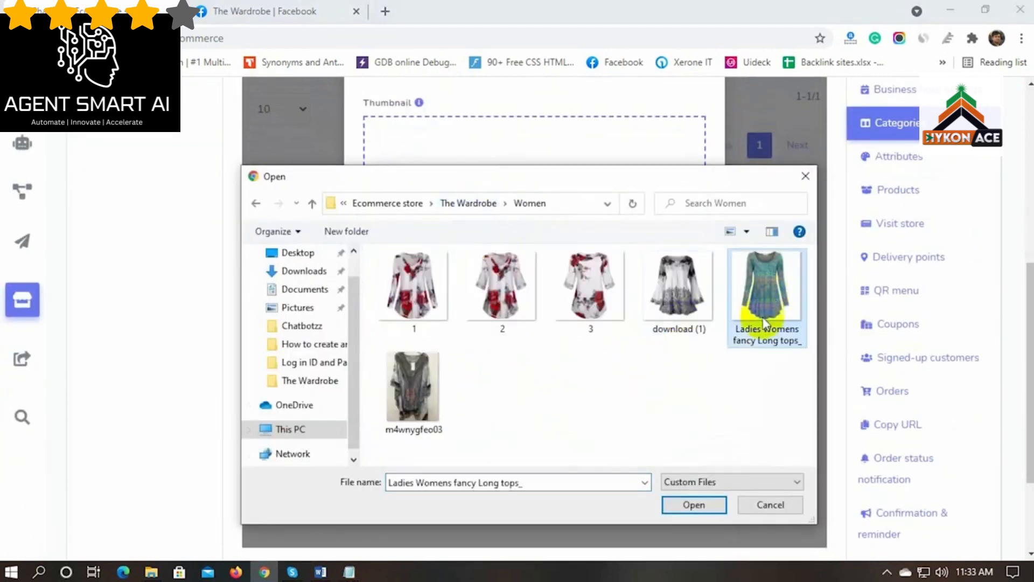
{"action": "left_click", "coordinate": [694, 505]}
{"action": "left_click", "coordinate": [409, 423]}
Add a Kids Wear category with the dress image from the Kids folder as thumbnail
{"action": "left_click", "coordinate": [786, 113]}
{"action": "left_click", "coordinate": [435, 214]}
{"action": "type", "text": "Kids Wear"}
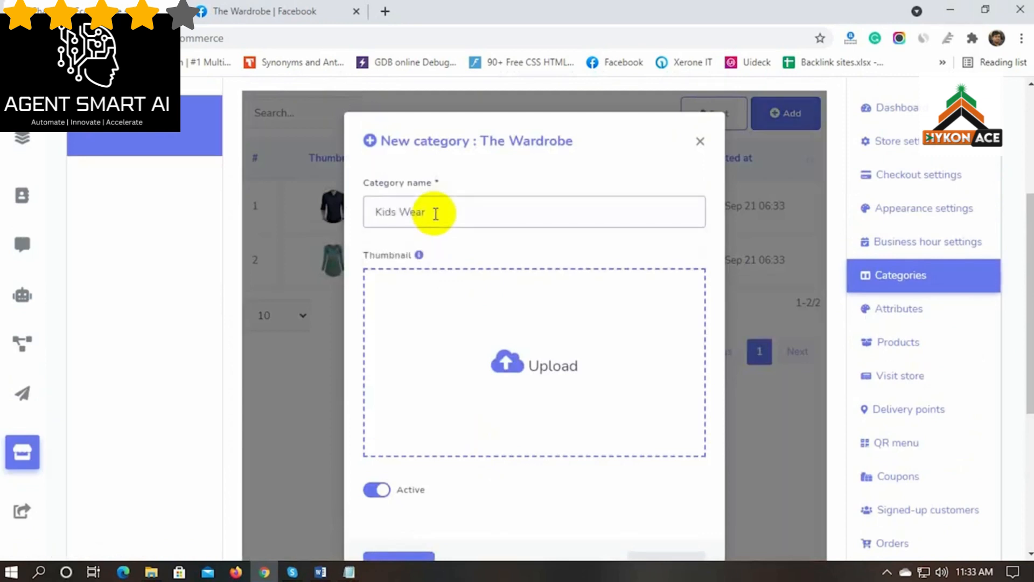
{"action": "left_click", "coordinate": [530, 353]}
{"action": "left_click", "coordinate": [469, 203]}
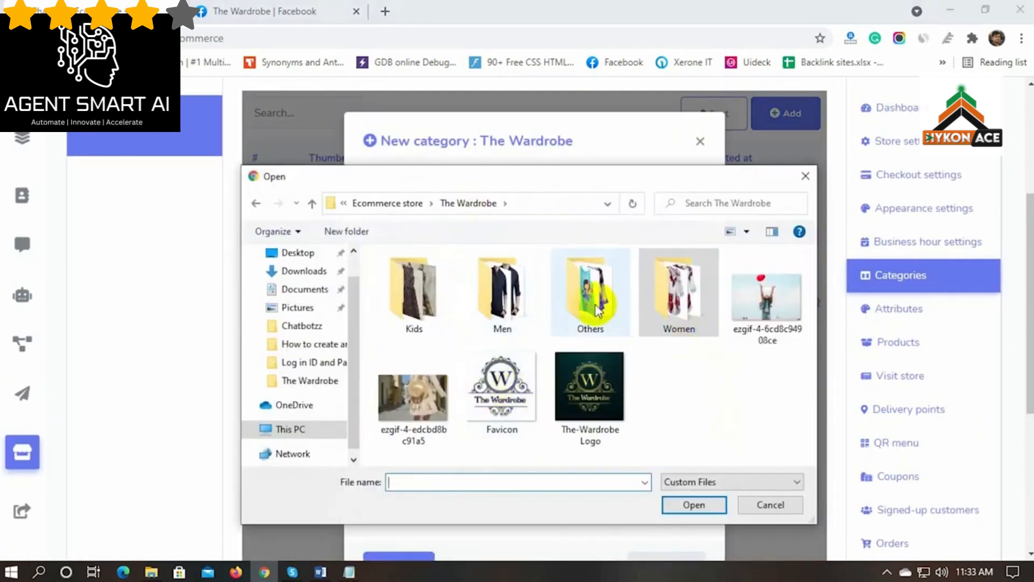
{"action": "double_click", "coordinate": [413, 294]}
{"action": "left_click", "coordinate": [414, 294]}
{"action": "left_click", "coordinate": [694, 504]}
{"action": "scroll", "coordinate": [458, 422], "scroll_direction": "down", "scroll_amount": 2}
{"action": "left_click", "coordinate": [412, 412]}
{"action": "scroll", "coordinate": [448, 430], "scroll_direction": "up", "scroll_amount": 3}
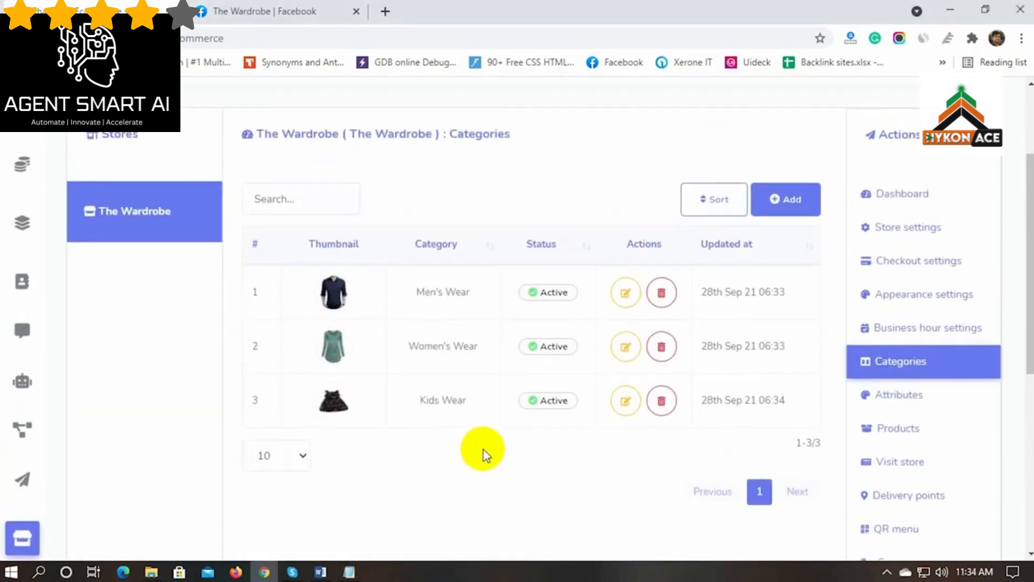
{"action": "left_click", "coordinate": [899, 386]}
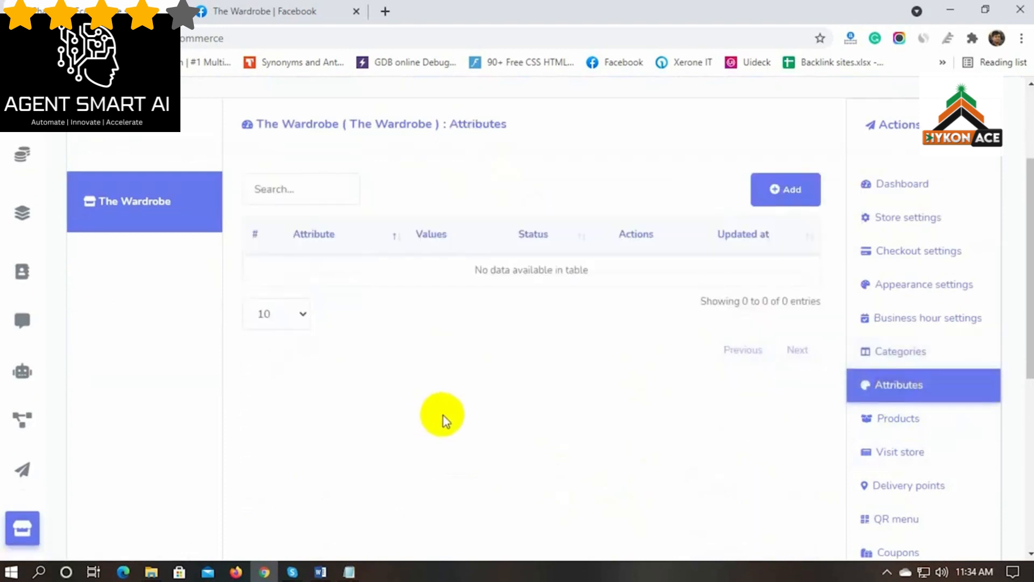
Create a required Size attribute with values Small, Medium, Large, XL, XXL
{"action": "scroll", "coordinate": [443, 419], "scroll_direction": "up", "scroll_amount": 1}
{"action": "left_click", "coordinate": [787, 266]}
{"action": "scroll", "coordinate": [474, 288], "scroll_direction": "down", "scroll_amount": 2}
{"action": "left_click", "coordinate": [406, 363]}
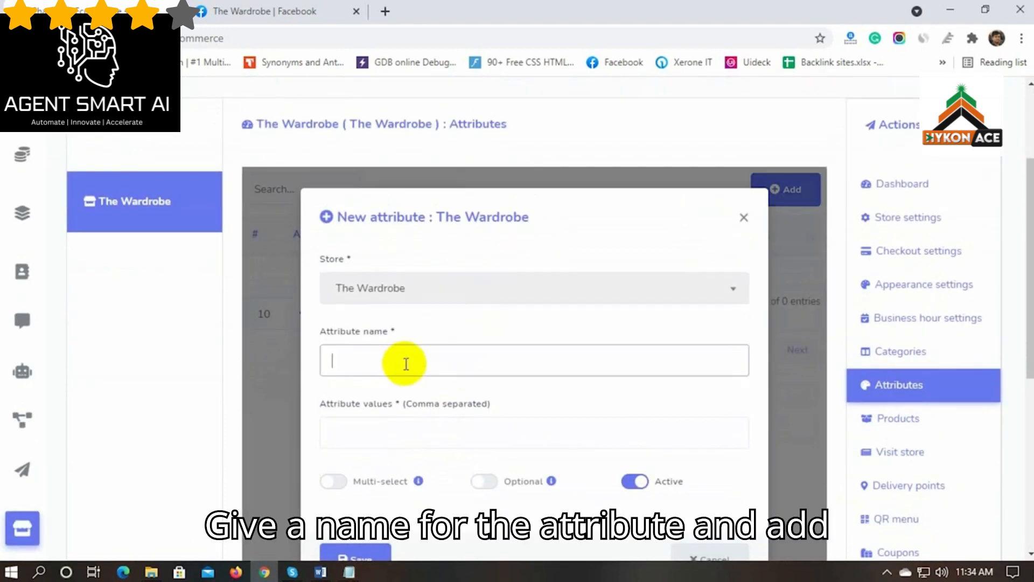
{"action": "type", "text": "Size"}
{"action": "scroll", "coordinate": [406, 355], "scroll_direction": "down", "scroll_amount": 1}
{"action": "left_click", "coordinate": [407, 351]}
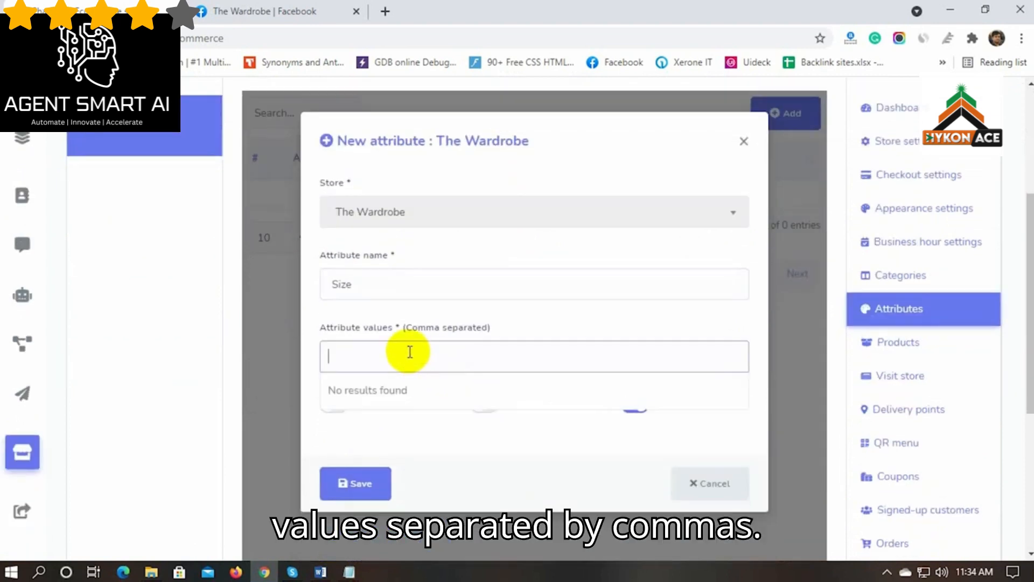
{"action": "type", "text": "Small,Medium"}
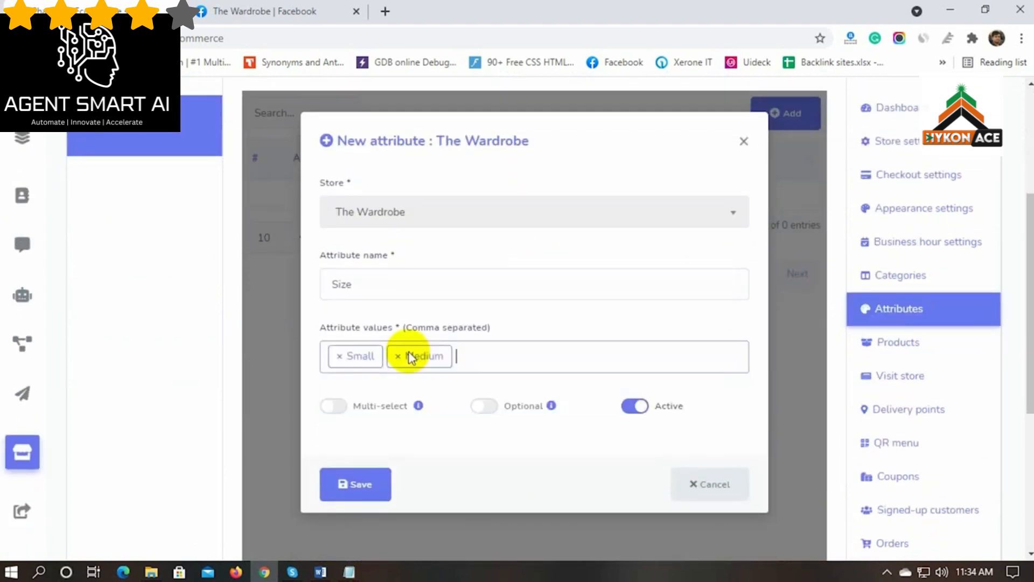
{"action": "type", "text": ",Large,XL,XXL,"}
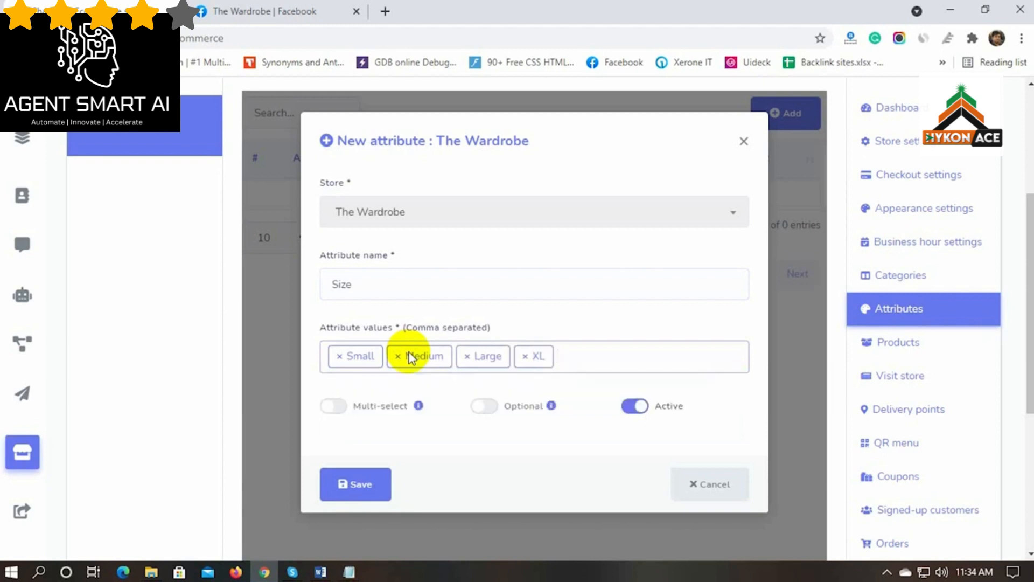
{"action": "scroll", "coordinate": [480, 438], "scroll_direction": "down", "scroll_amount": 1}
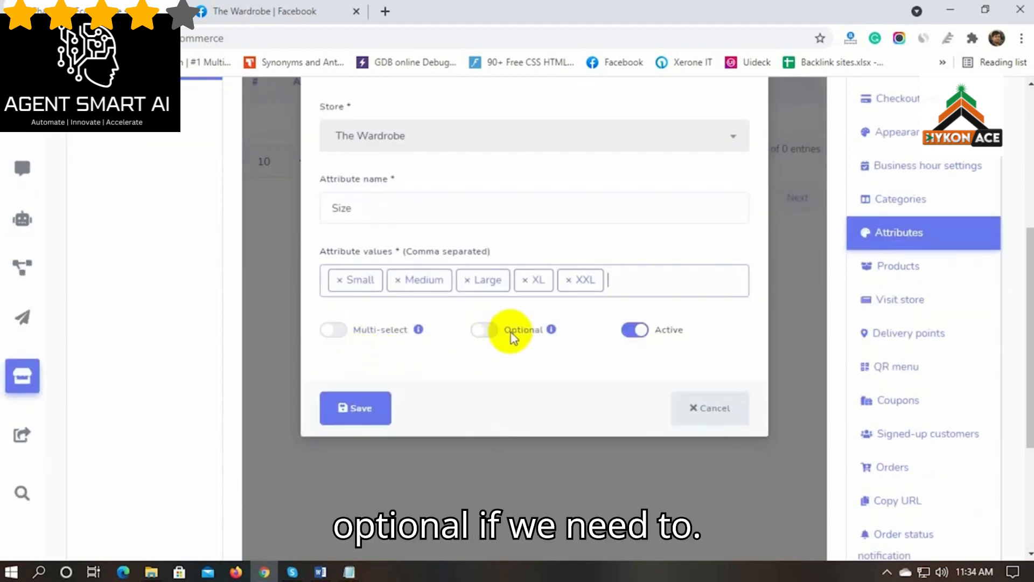
{"action": "left_click", "coordinate": [525, 331]}
{"action": "left_click", "coordinate": [529, 337]}
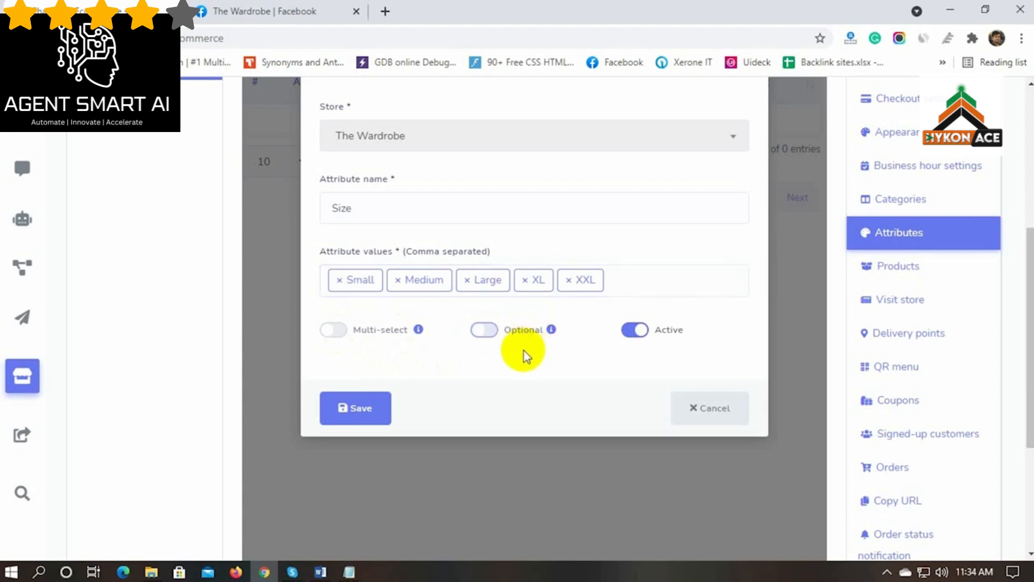
{"action": "left_click", "coordinate": [361, 408]}
Create a Color attribute with values Red, Green, Yellow and save it
{"action": "left_click", "coordinate": [796, 192]}
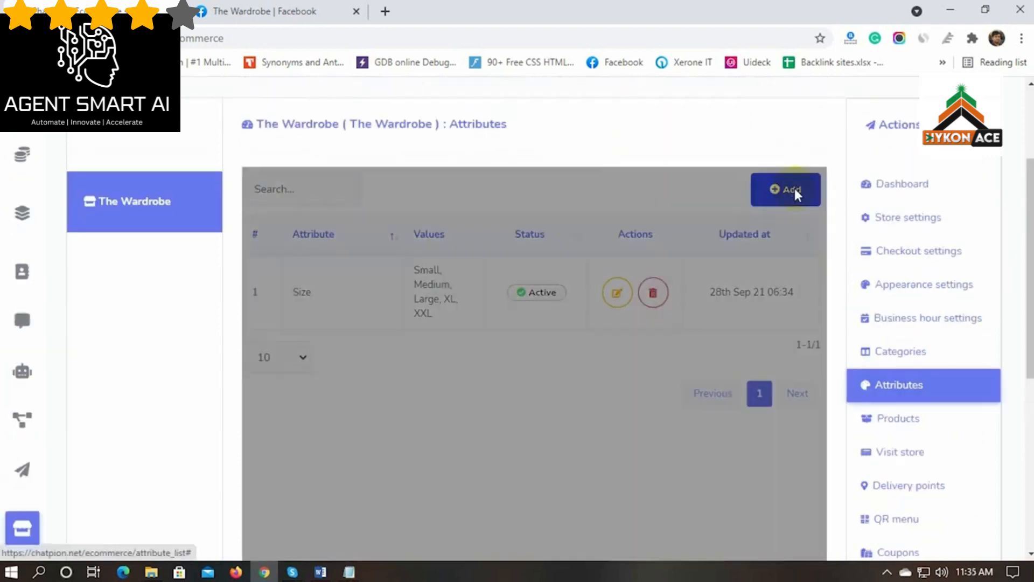
{"action": "left_click", "coordinate": [412, 364]}
{"action": "left_click", "coordinate": [393, 434]}
{"action": "type", "text": "Red"}
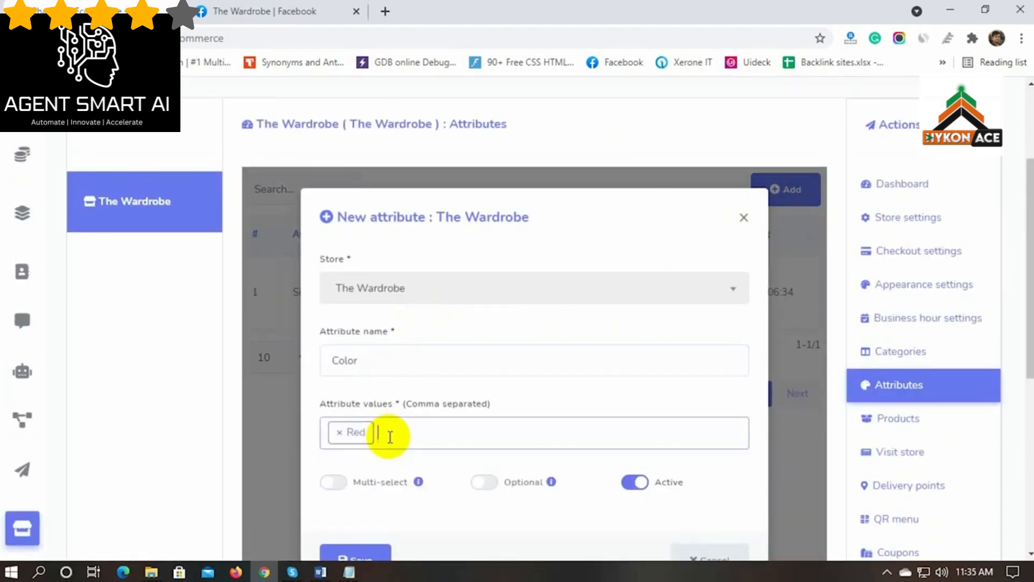
{"action": "type", "text": ",Green,Yellow,"}
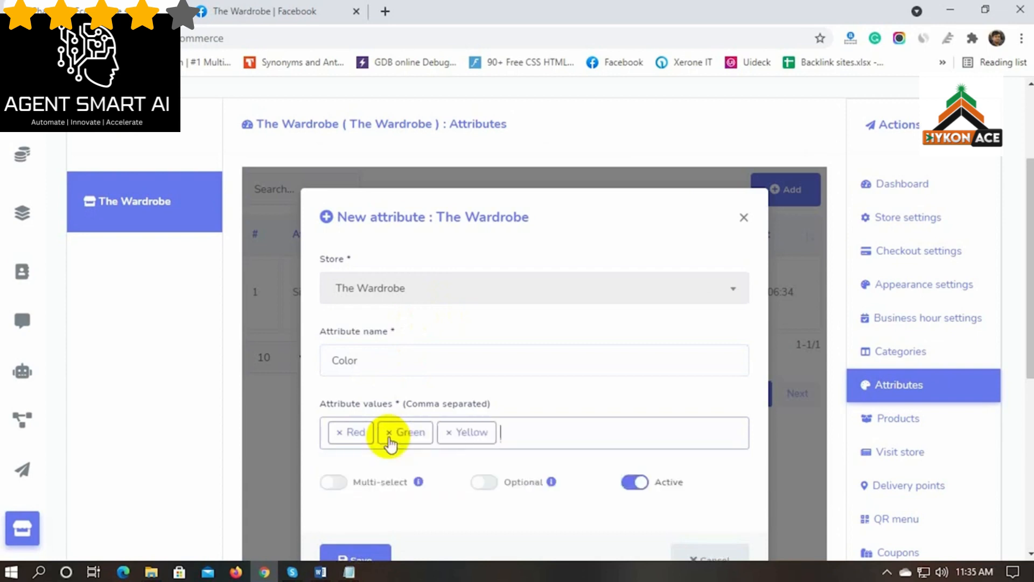
{"action": "scroll", "coordinate": [536, 438], "scroll_direction": "down", "scroll_amount": 2}
{"action": "scroll", "coordinate": [416, 419], "scroll_direction": "down", "scroll_amount": 2}
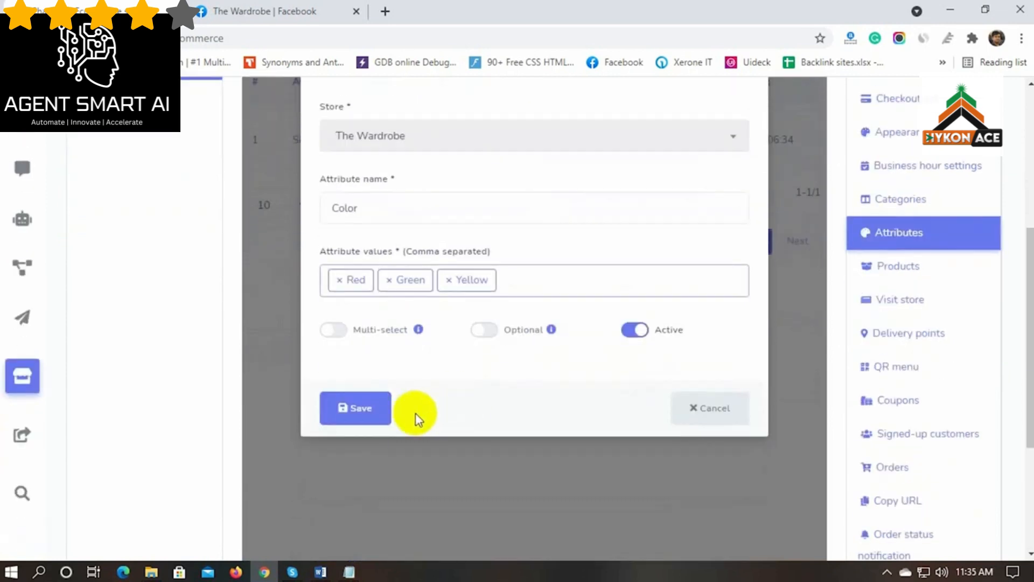
{"action": "left_click", "coordinate": [360, 408]}
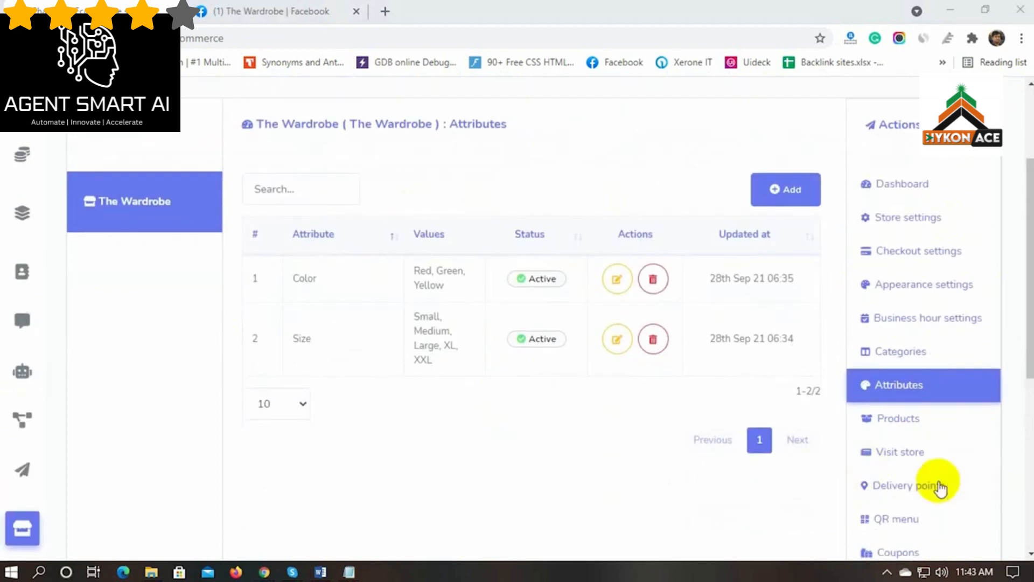
Start a new product named 'Casual Tops for Women' with original price 30 and sell price 25
{"action": "left_click", "coordinate": [899, 419]}
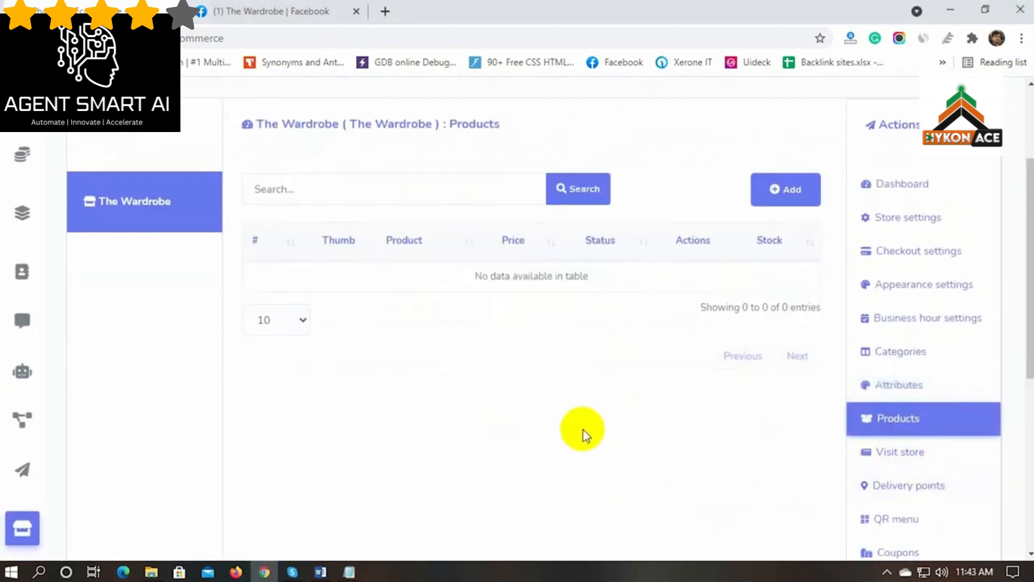
{"action": "left_click", "coordinate": [788, 191]}
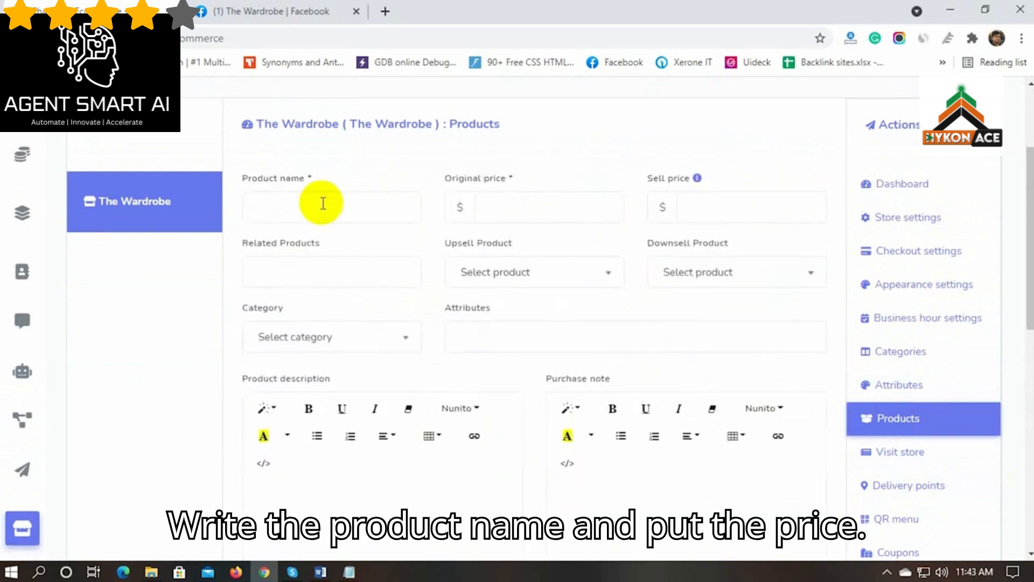
{"action": "left_click", "coordinate": [324, 206]}
{"action": "type", "text": "Casual To"}
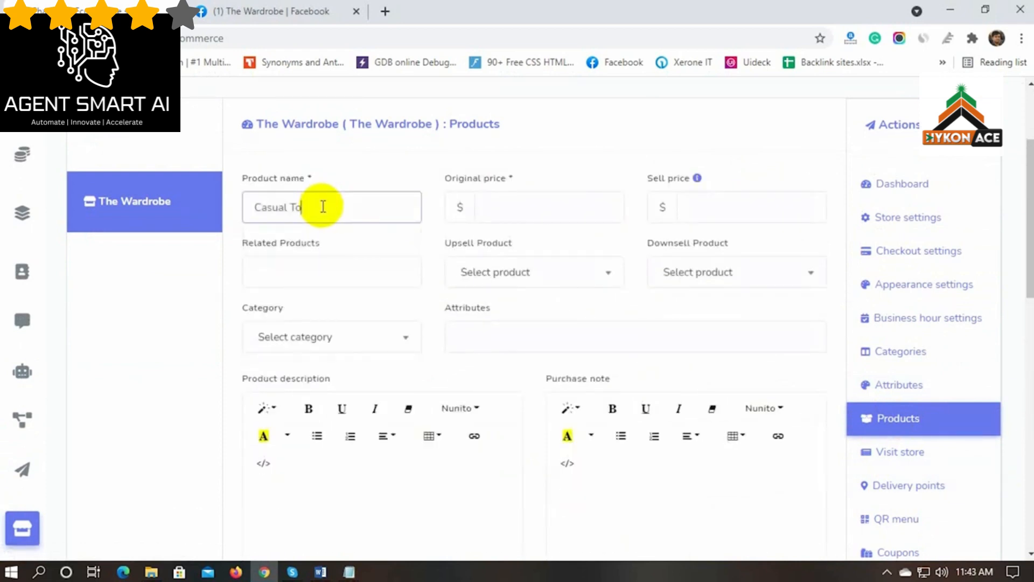
{"action": "type", "text": "ps for Women"}
{"action": "left_click", "coordinate": [508, 202]}
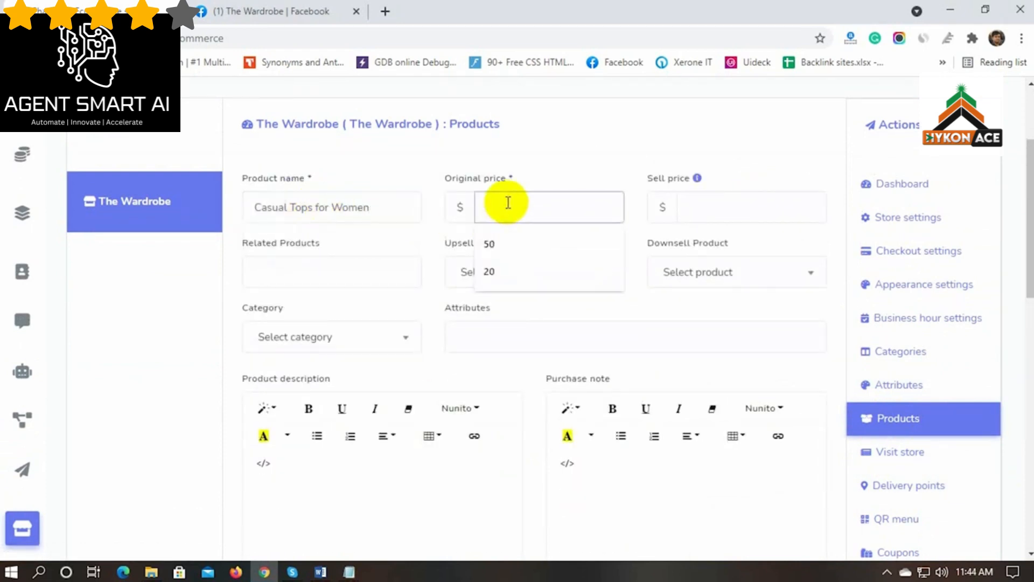
{"action": "left_click", "coordinate": [573, 172]}
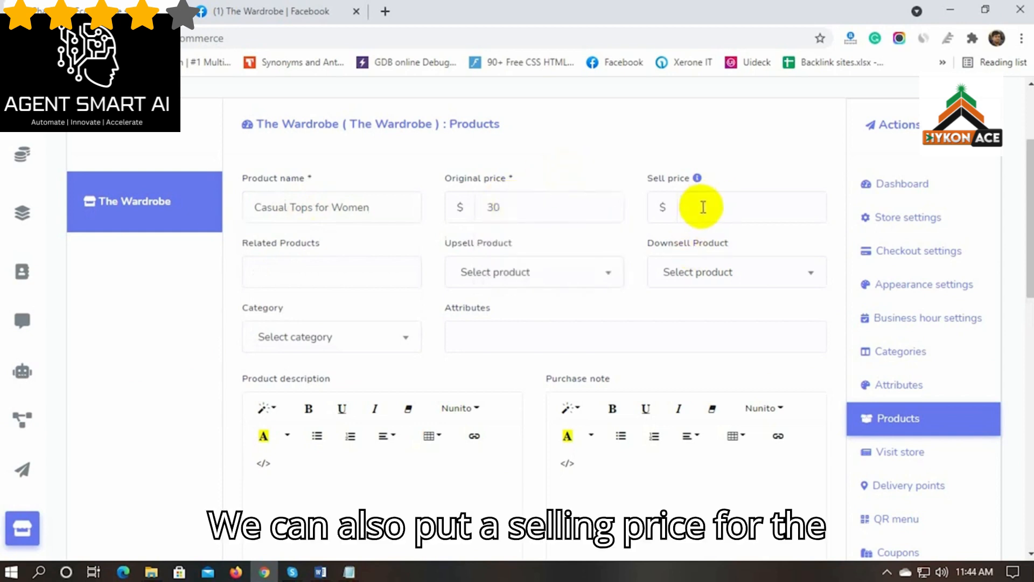
{"action": "type", "text": "25"}
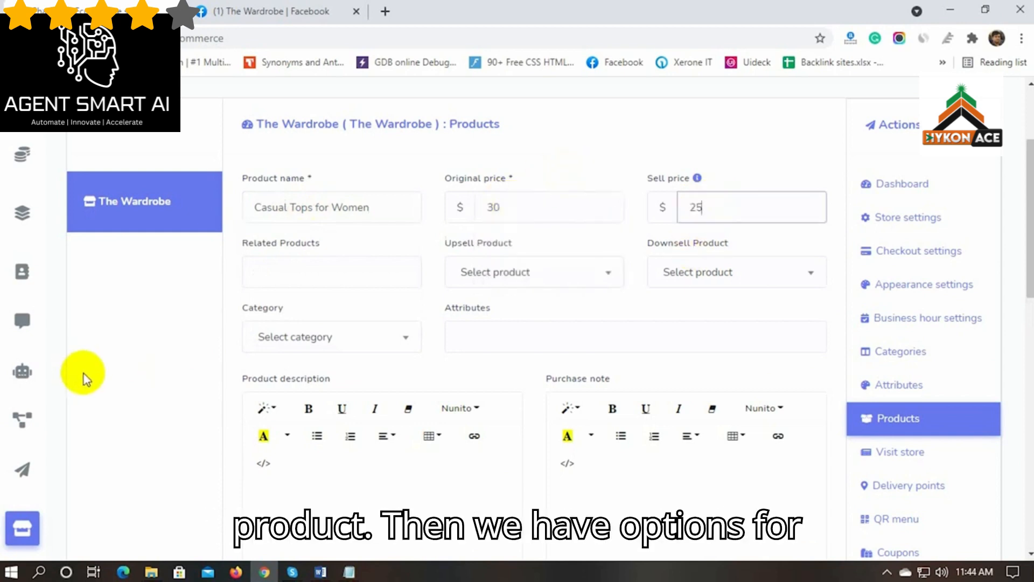
Leave related products empty and put the product in the Women's Wear category
{"action": "left_click", "coordinate": [191, 320]}
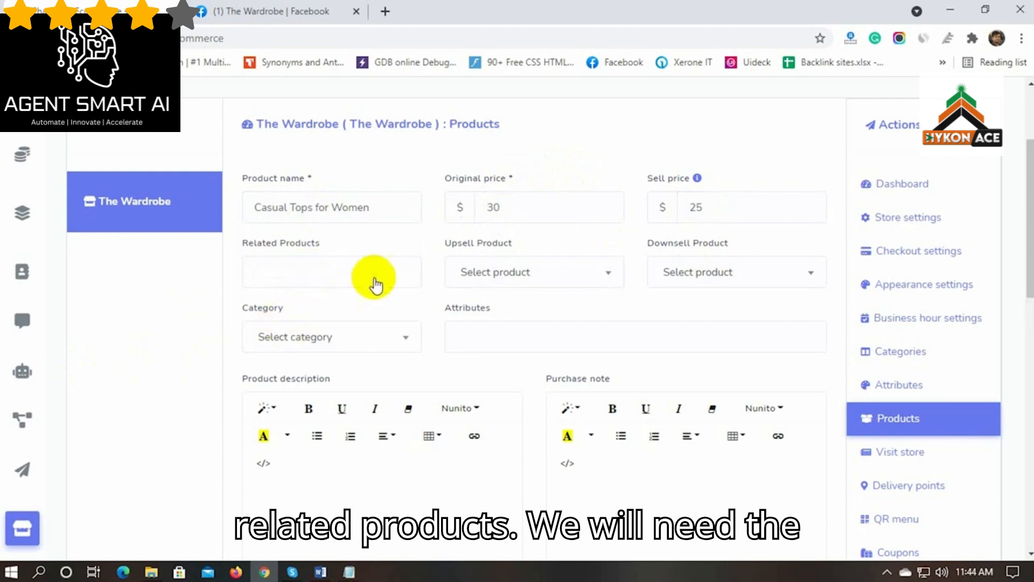
{"action": "left_click", "coordinate": [321, 270]}
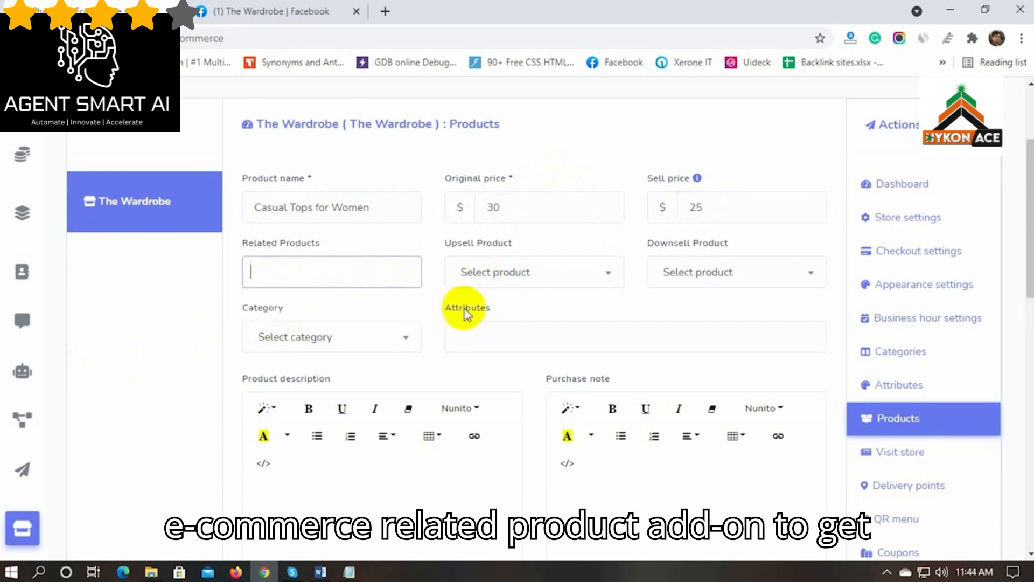
{"action": "scroll", "coordinate": [560, 302], "scroll_direction": "down", "scroll_amount": 3}
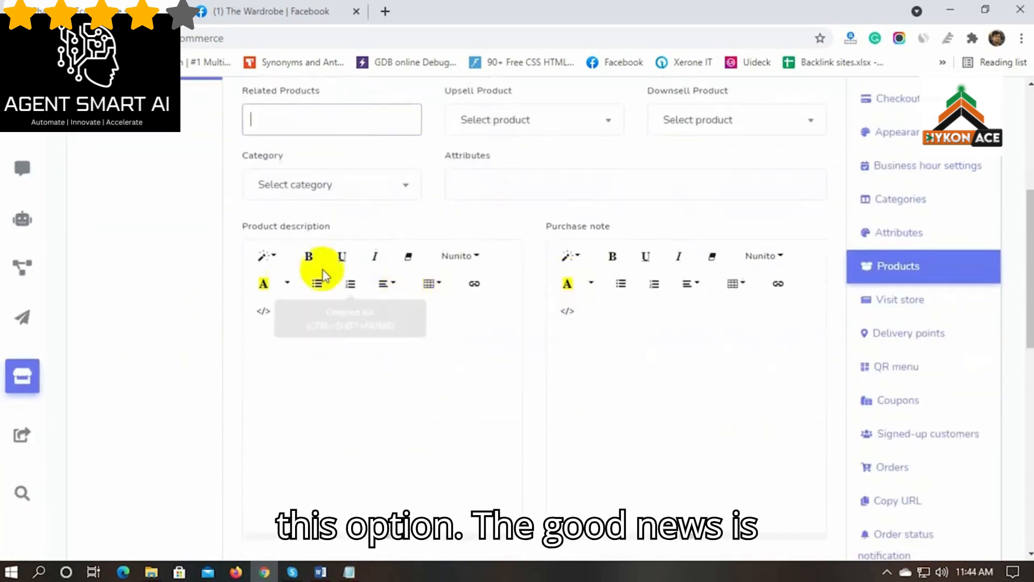
{"action": "scroll", "coordinate": [220, 282], "scroll_direction": "up", "scroll_amount": 2}
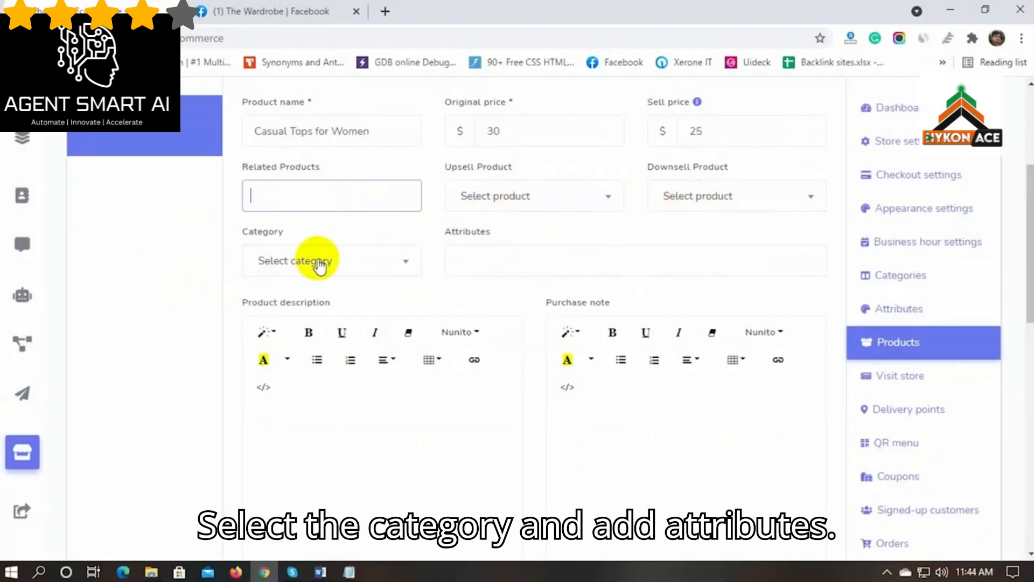
{"action": "left_click", "coordinate": [323, 262]}
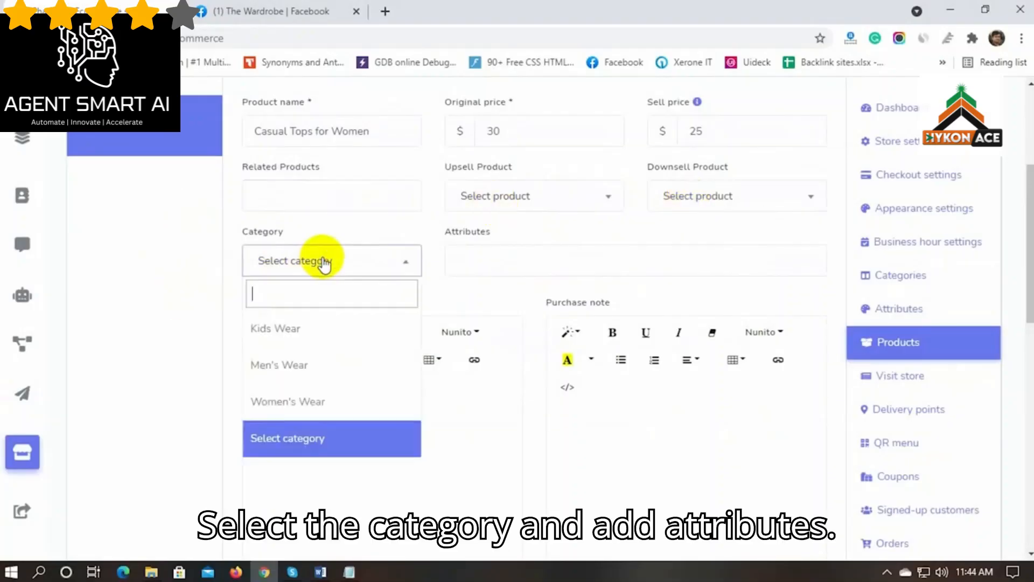
{"action": "left_click", "coordinate": [298, 402]}
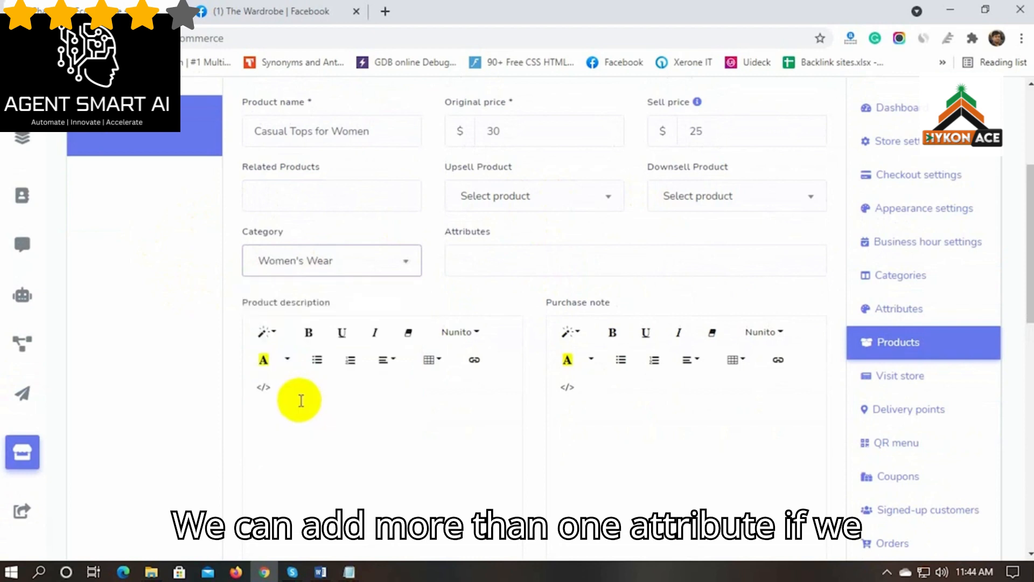
Add a Size attribute with the XXL option priced $5 extra
{"action": "left_click", "coordinate": [483, 268]}
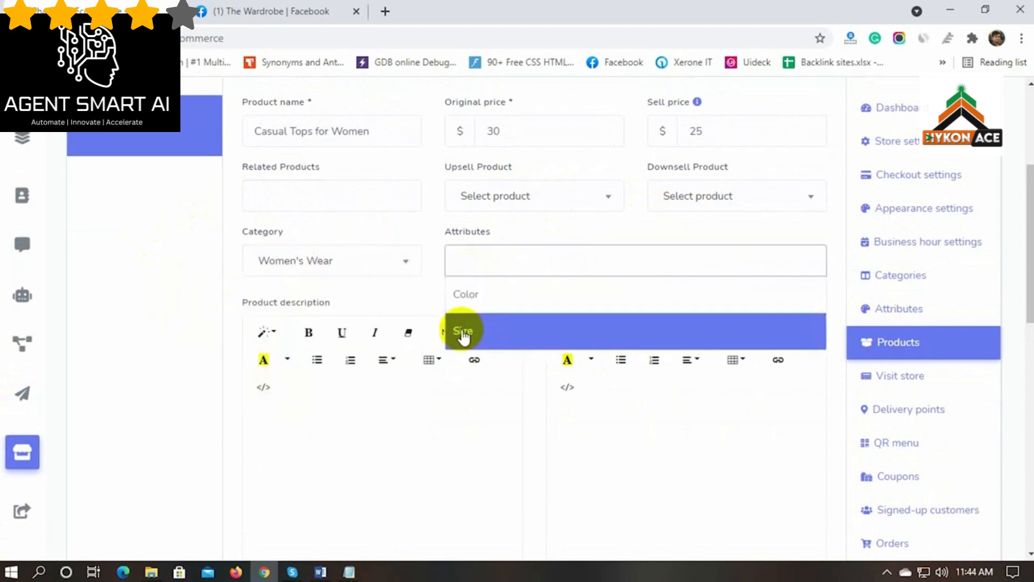
{"action": "left_click", "coordinate": [483, 334]}
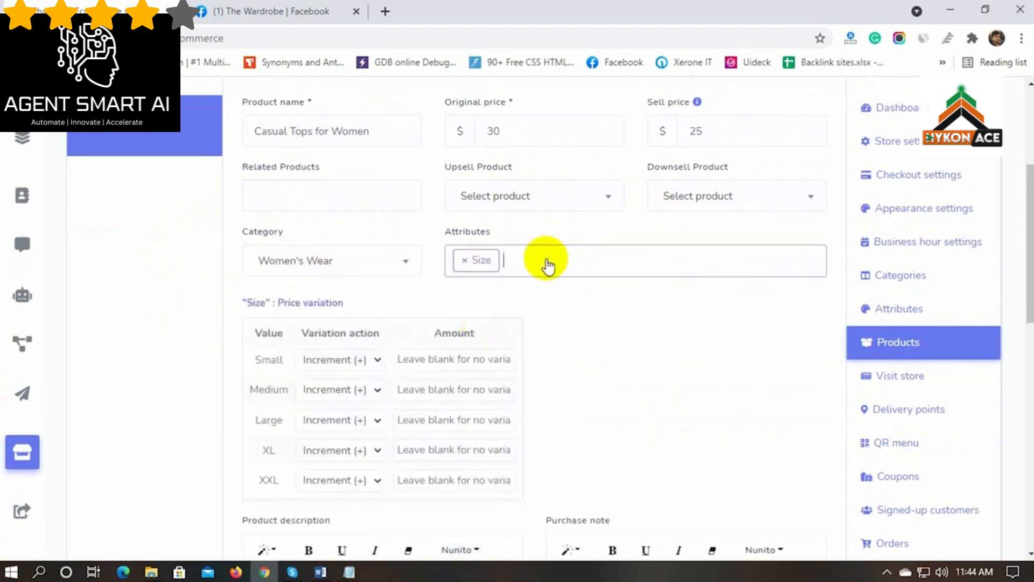
{"action": "scroll", "coordinate": [231, 342], "scroll_direction": "down", "scroll_amount": 1}
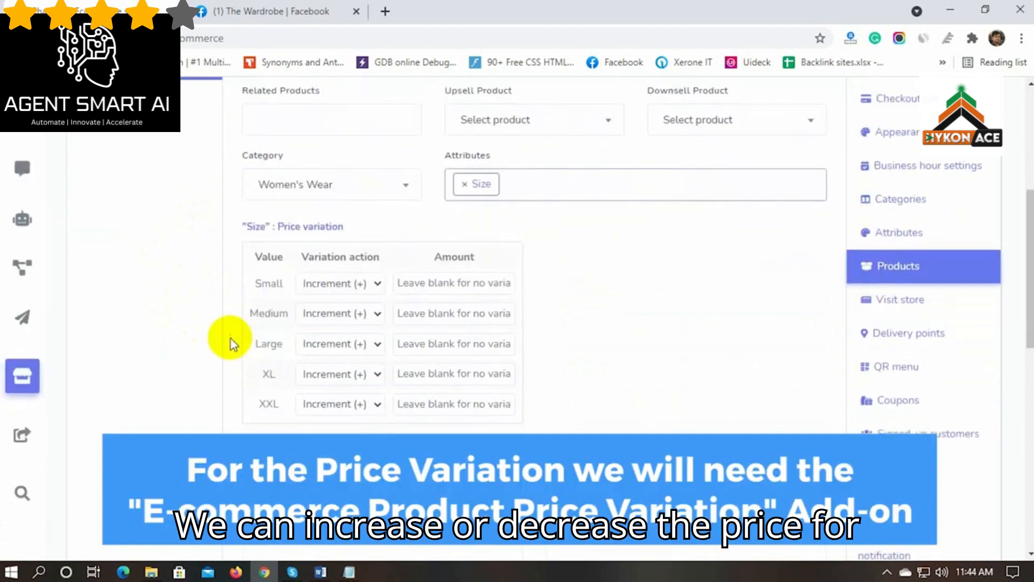
{"action": "left_click", "coordinate": [298, 227]}
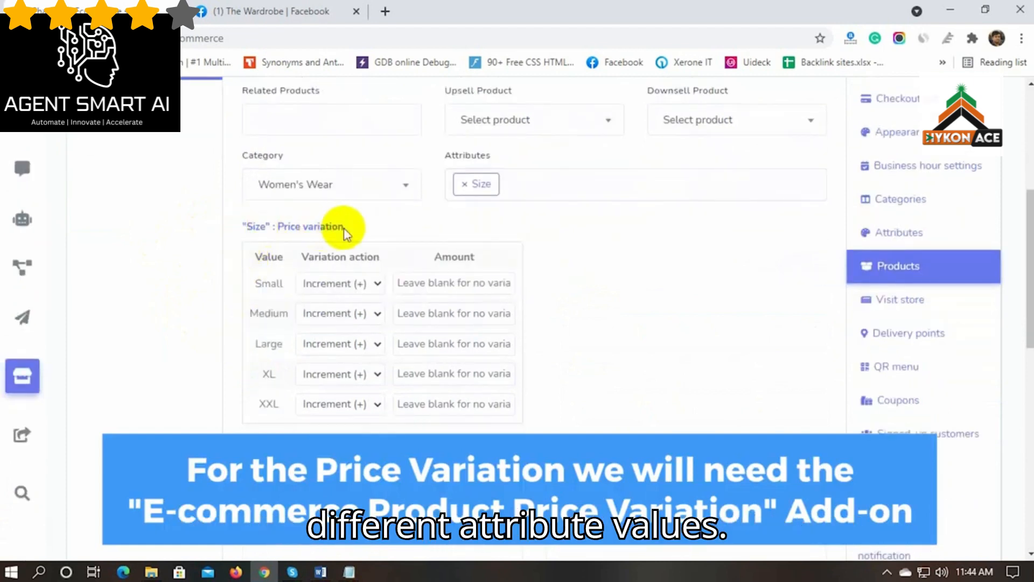
{"action": "left_click_drag", "start_coordinate": [343, 229], "coordinate": [251, 227]}
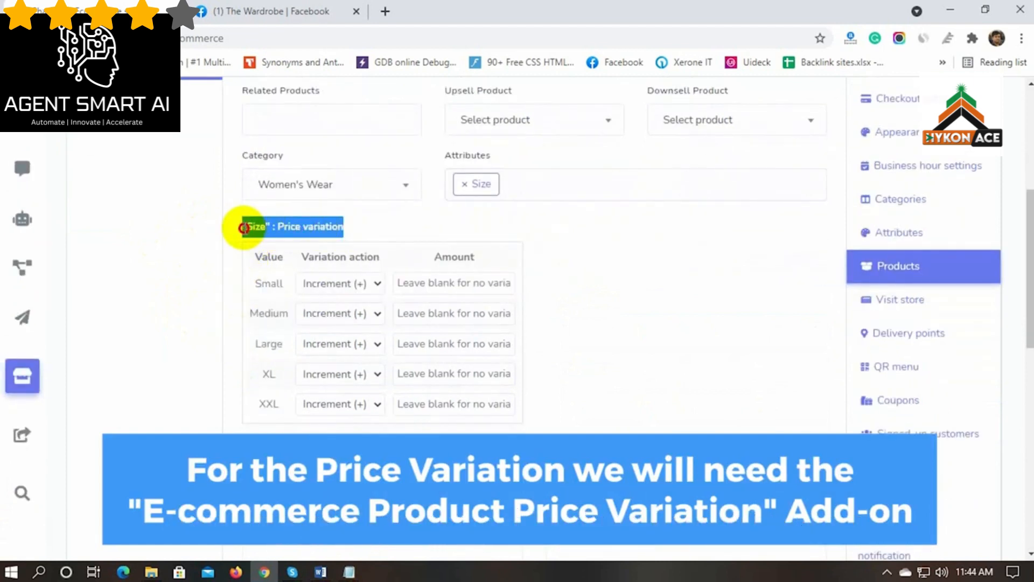
{"action": "left_click", "coordinate": [363, 230]}
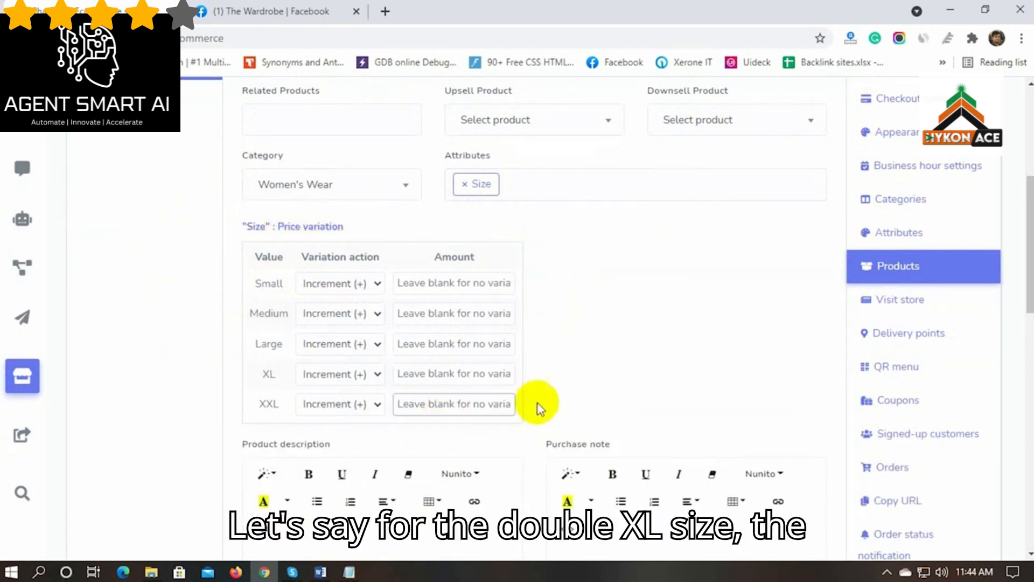
{"action": "type", "text": "5"}
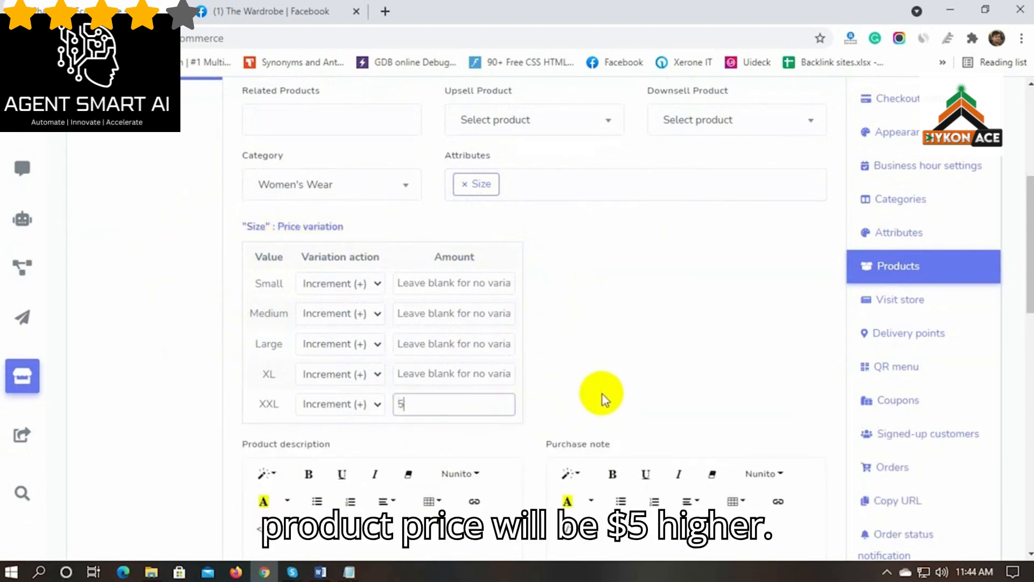
{"action": "left_click", "coordinate": [602, 394]}
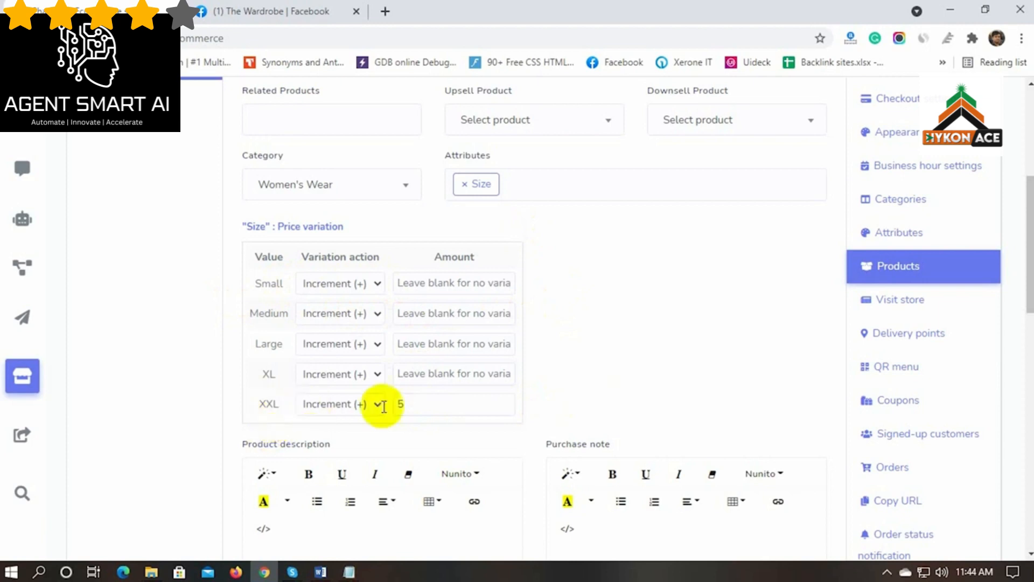
Write the product description 'Casual Womens top.'
{"action": "scroll", "coordinate": [214, 380], "scroll_direction": "down", "scroll_amount": 1}
{"action": "scroll", "coordinate": [214, 374], "scroll_direction": "down", "scroll_amount": 3}
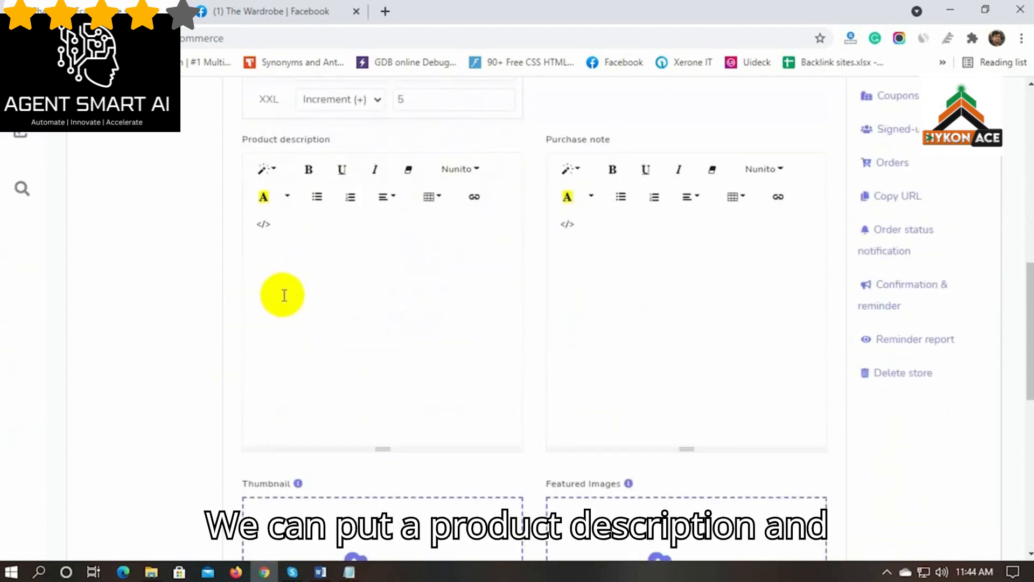
{"action": "left_click", "coordinate": [268, 306]}
{"action": "scroll", "coordinate": [275, 371], "scroll_direction": "up", "scroll_amount": 2}
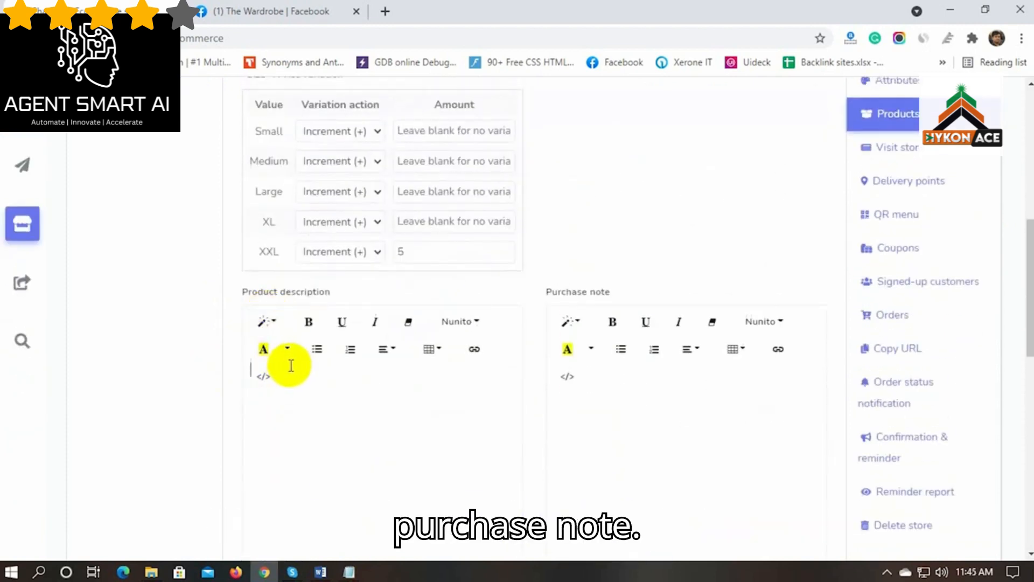
{"action": "type", "text": "Casual Womens top."}
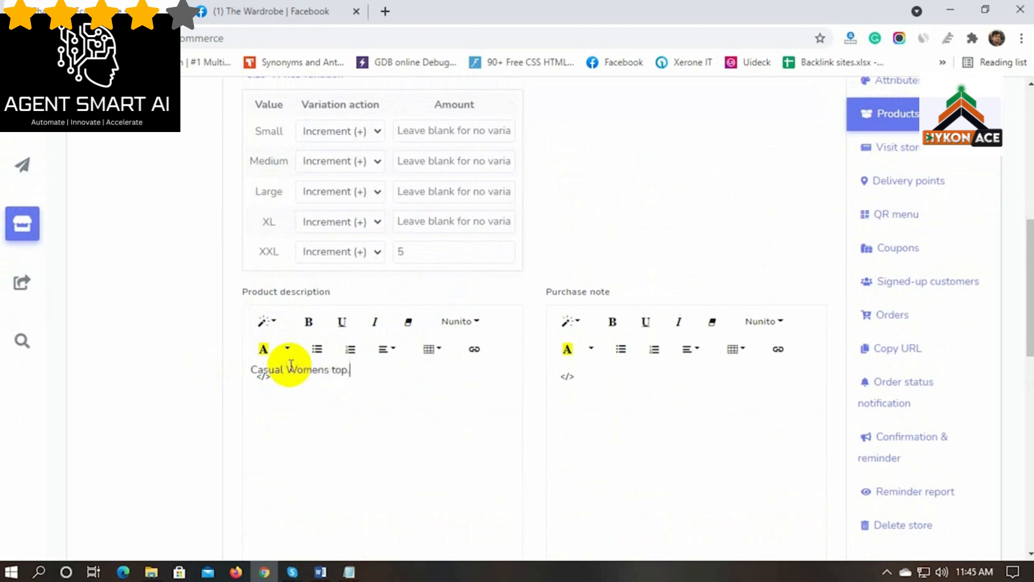
{"action": "scroll", "coordinate": [351, 404], "scroll_direction": "down", "scroll_amount": 8}
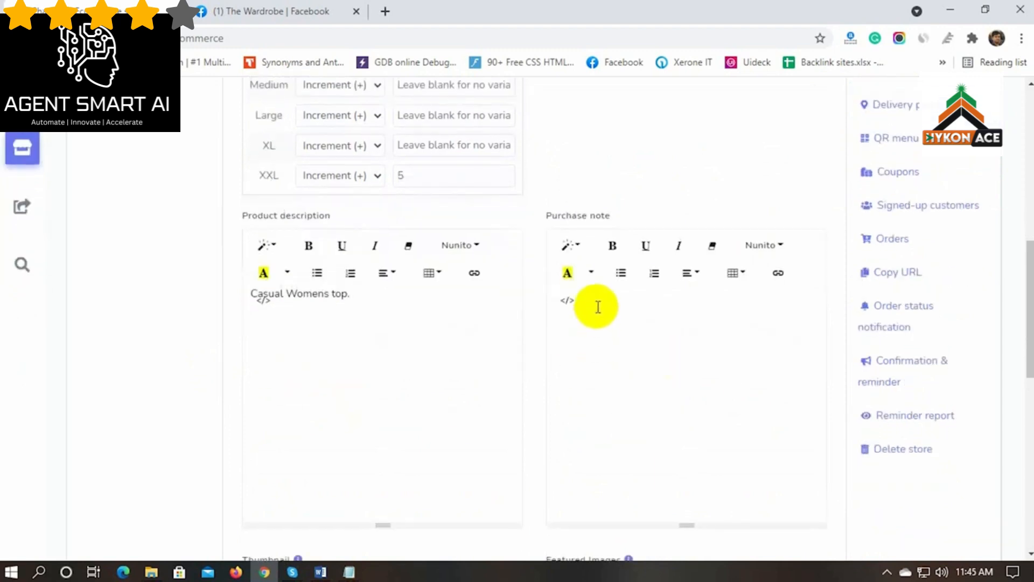
Upload image 1 from the Women folder as thumbnail and images 1–3 as featured images
{"action": "left_click", "coordinate": [393, 270]}
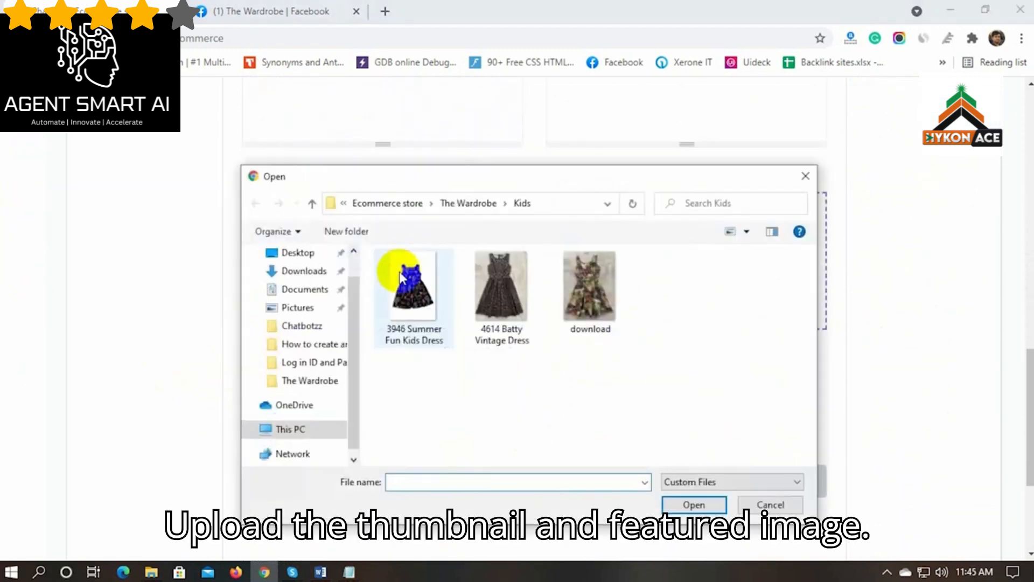
{"action": "left_click", "coordinate": [467, 203]}
{"action": "double_click", "coordinate": [677, 288]}
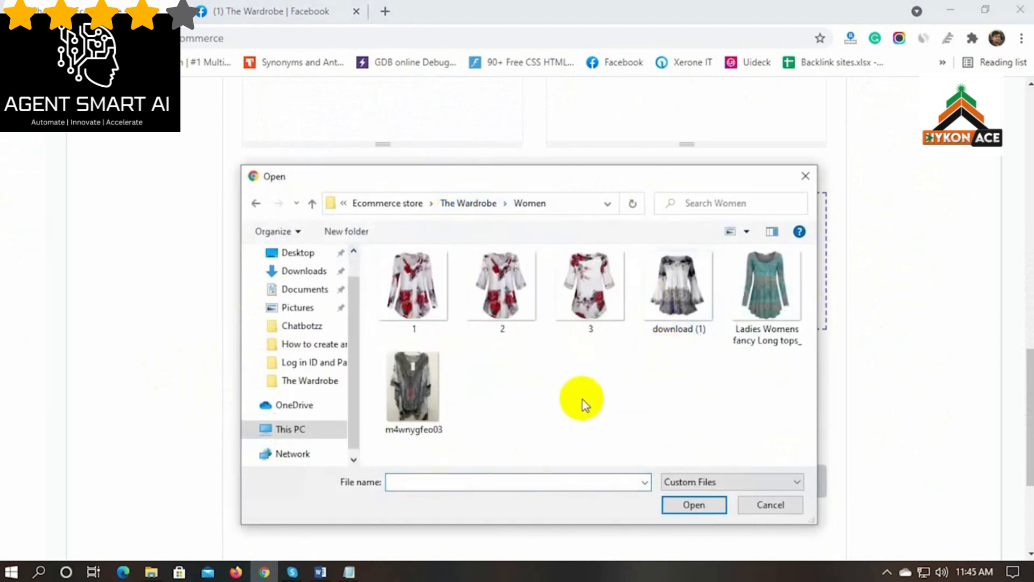
{"action": "left_click", "coordinate": [695, 505]}
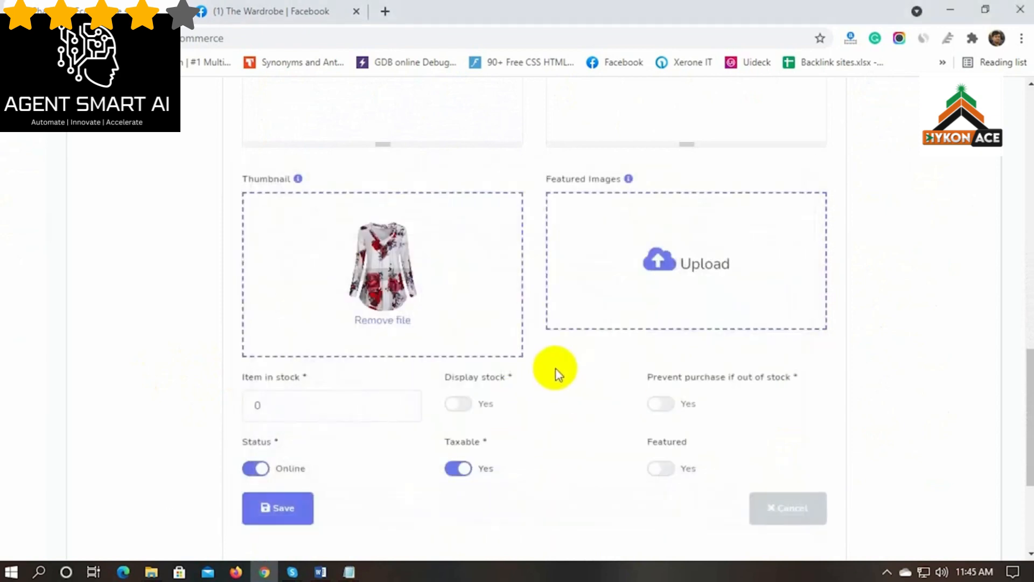
{"action": "left_click", "coordinate": [691, 271]}
{"action": "left_click_drag", "start_coordinate": [384, 325], "coordinate": [598, 299]}
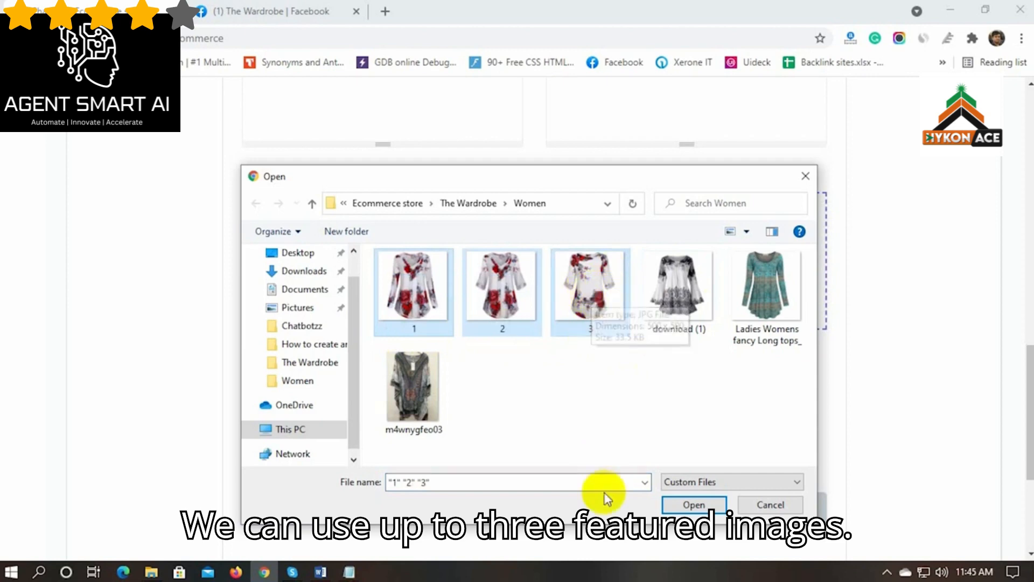
{"action": "left_click", "coordinate": [694, 504]}
Set 80 items in stock, block out-of-stock purchases, and save the product
{"action": "scroll", "coordinate": [452, 401], "scroll_direction": "down", "scroll_amount": 1}
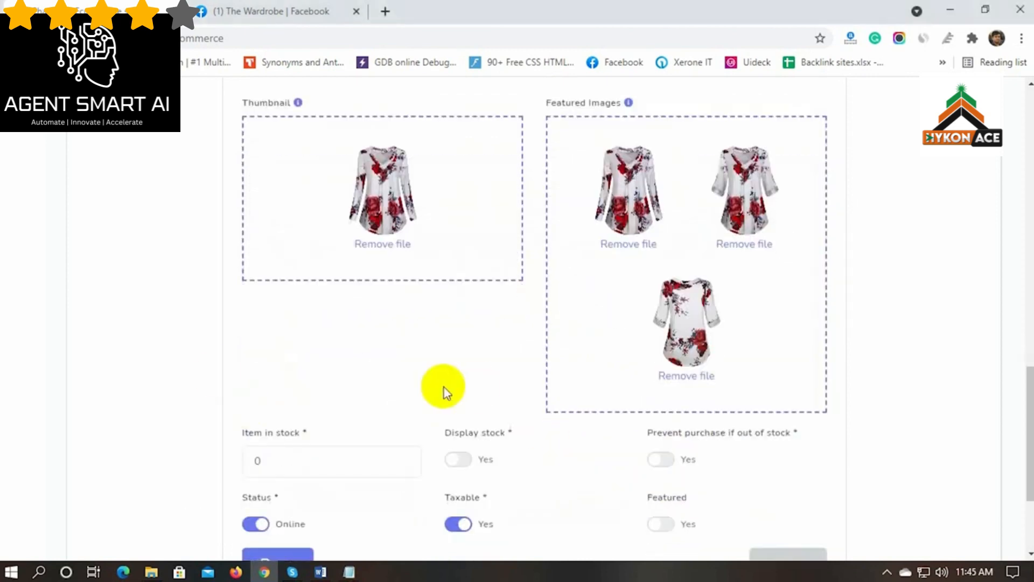
{"action": "scroll", "coordinate": [173, 371], "scroll_direction": "down", "scroll_amount": 1}
{"action": "double_click", "coordinate": [258, 384]}
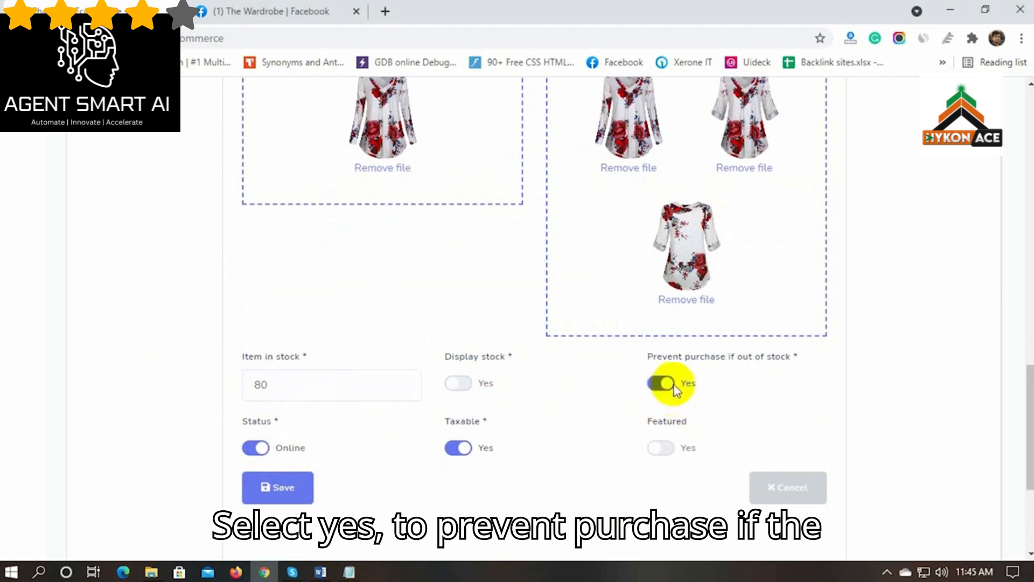
{"action": "scroll", "coordinate": [152, 427], "scroll_direction": "down", "scroll_amount": 1}
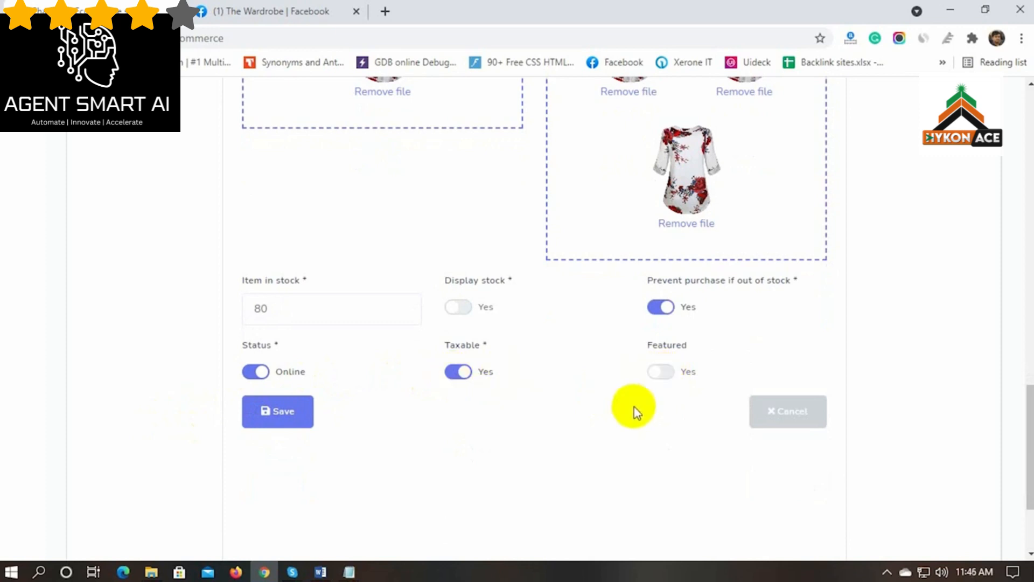
{"action": "left_click", "coordinate": [277, 415]}
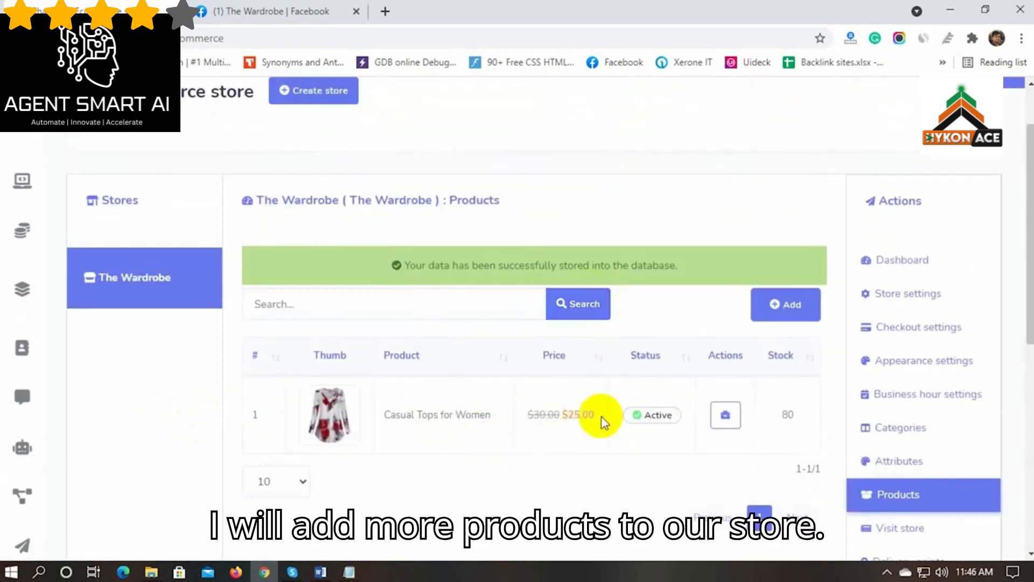
Start a new product 'Full Sleeve Black Shirt' with original price 25
{"action": "left_click", "coordinate": [784, 305]}
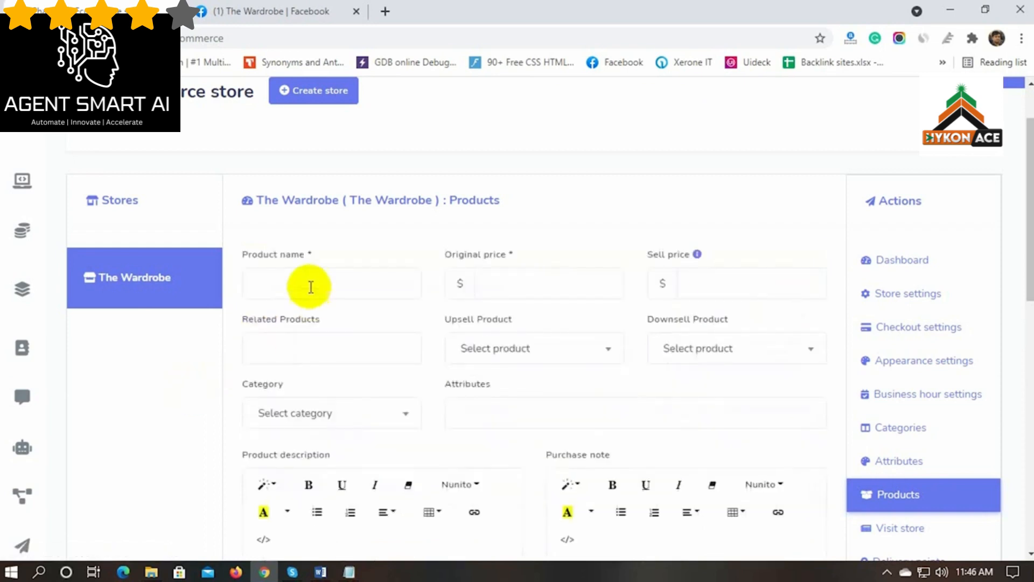
{"action": "left_click", "coordinate": [311, 287]}
{"action": "type", "text": "Full Sleeve Bl"}
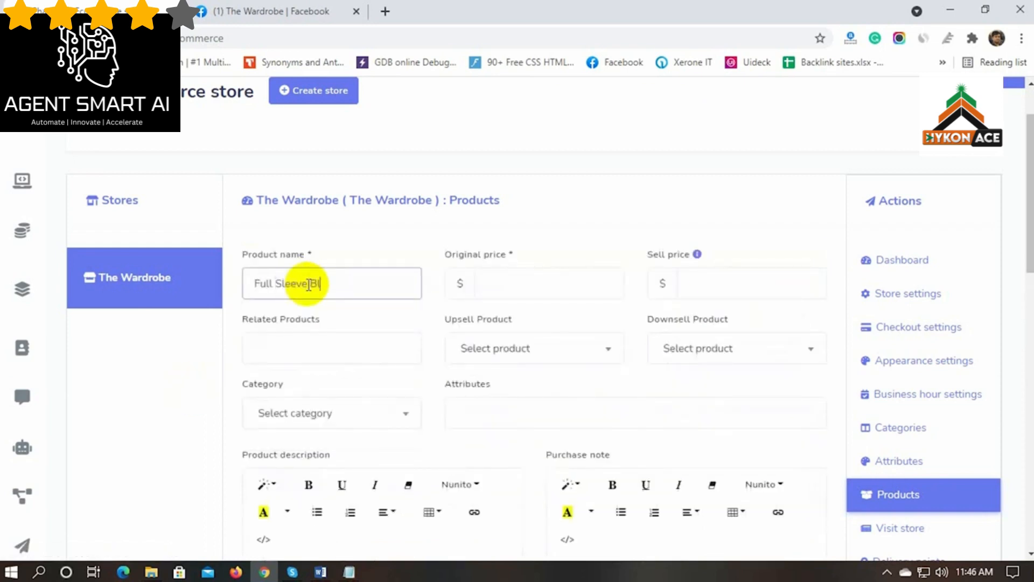
{"action": "type", "text": "ack Shirt"}
{"action": "left_click", "coordinate": [501, 286]}
{"action": "type", "text": "25"}
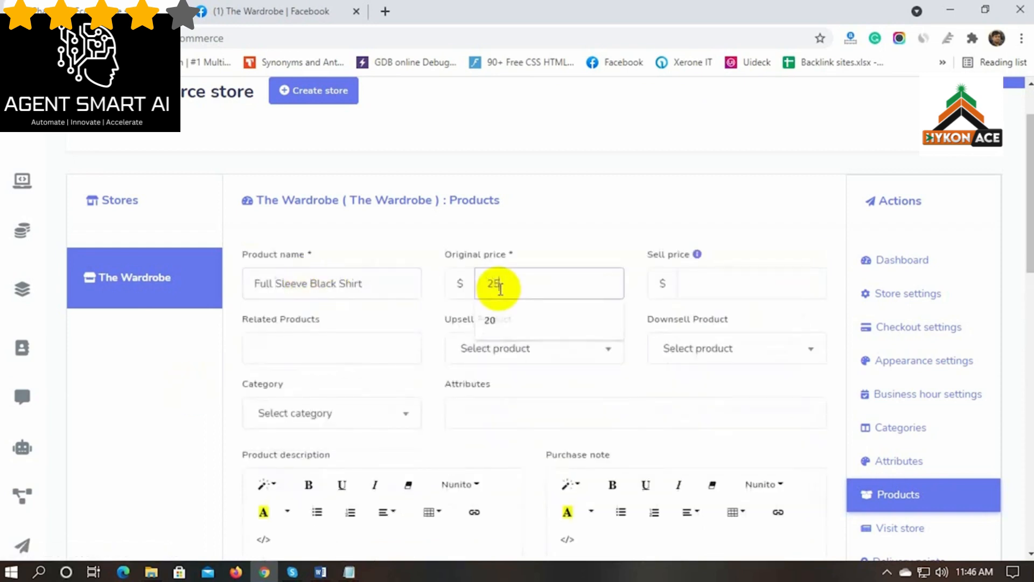
Leave related products empty and make Casual Tops for Women the upsell and downsell product
{"action": "scroll", "coordinate": [255, 357], "scroll_direction": "down", "scroll_amount": 1}
{"action": "left_click", "coordinate": [323, 274]}
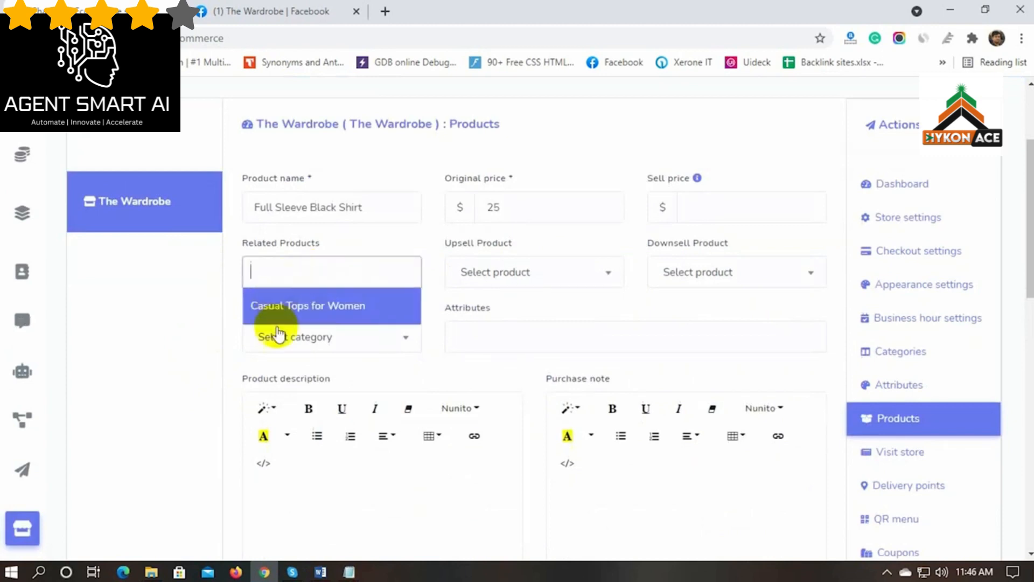
{"action": "left_click", "coordinate": [199, 305]}
{"action": "left_click", "coordinate": [485, 272]}
{"action": "left_click", "coordinate": [509, 339]}
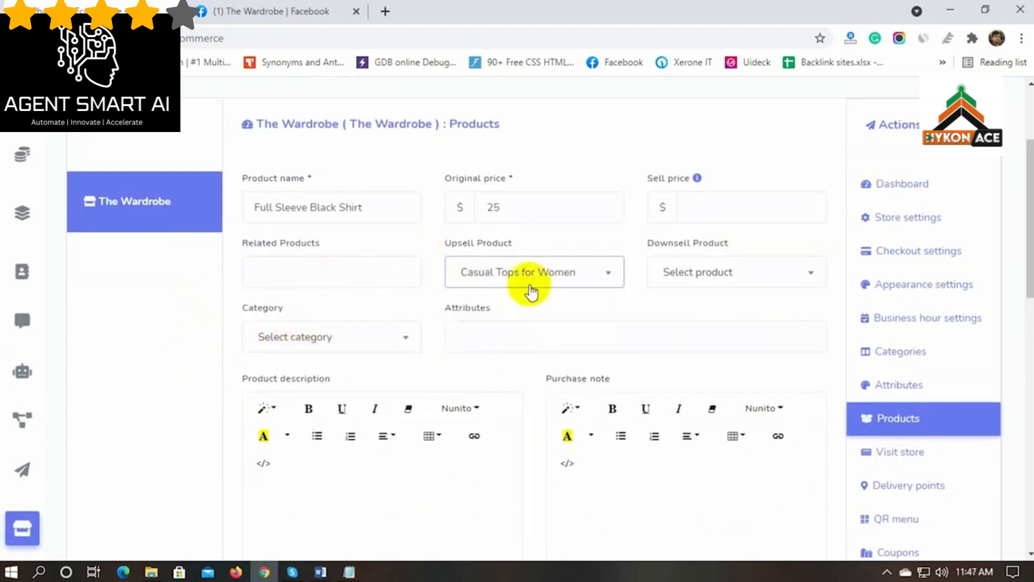
{"action": "left_click", "coordinate": [723, 276]}
{"action": "left_click", "coordinate": [722, 335]}
Put the shirt in Men's Wear and give it a Size attribute
{"action": "scroll", "coordinate": [202, 373], "scroll_direction": "down", "scroll_amount": 1}
{"action": "left_click", "coordinate": [325, 263]}
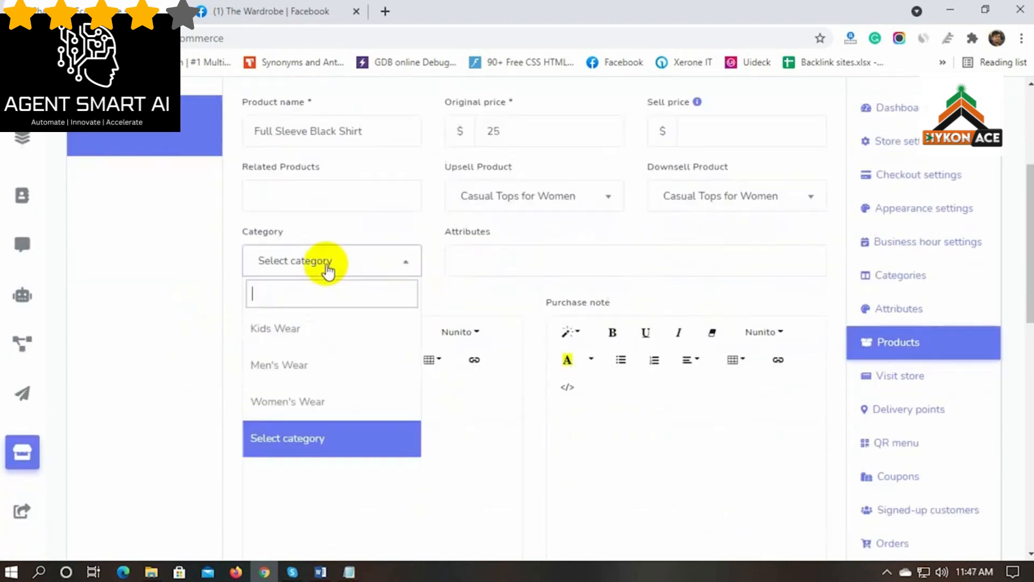
{"action": "left_click", "coordinate": [300, 363]}
{"action": "left_click", "coordinate": [509, 262]}
{"action": "left_click", "coordinate": [468, 330]}
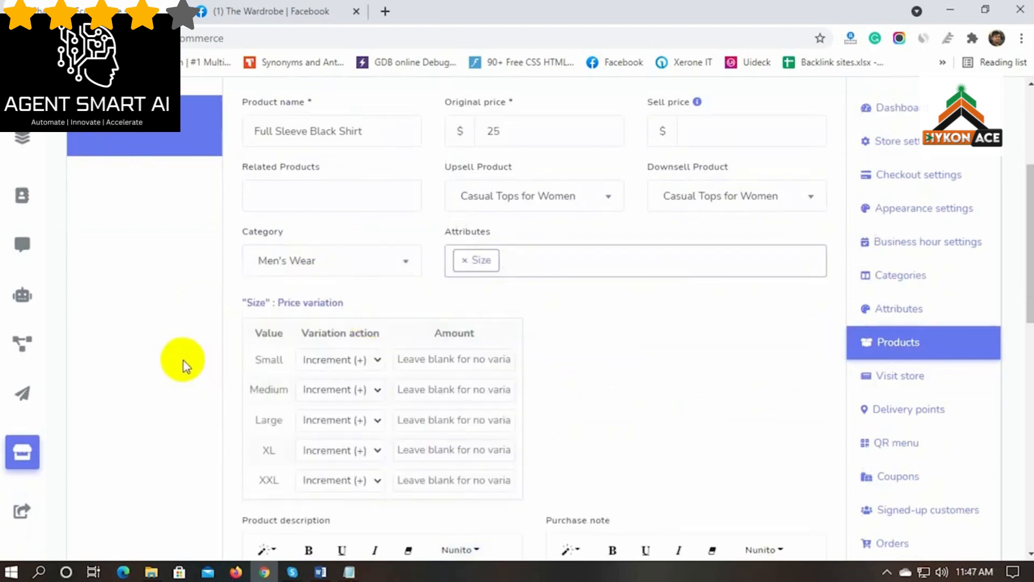
Use the third shirt photo from the Men folder as thumbnail and save the product
{"action": "scroll", "coordinate": [380, 277], "scroll_direction": "down", "scroll_amount": 8}
{"action": "scroll", "coordinate": [301, 290], "scroll_direction": "down", "scroll_amount": 2}
{"action": "left_click", "coordinate": [352, 393]}
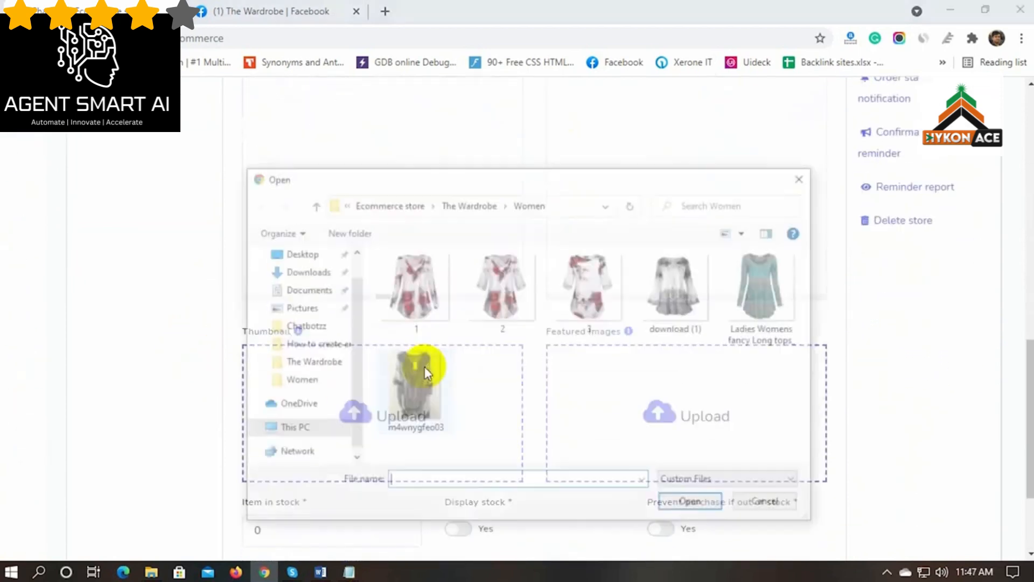
{"action": "left_click", "coordinate": [468, 203]}
{"action": "double_click", "coordinate": [502, 294]}
{"action": "left_click", "coordinate": [607, 288]}
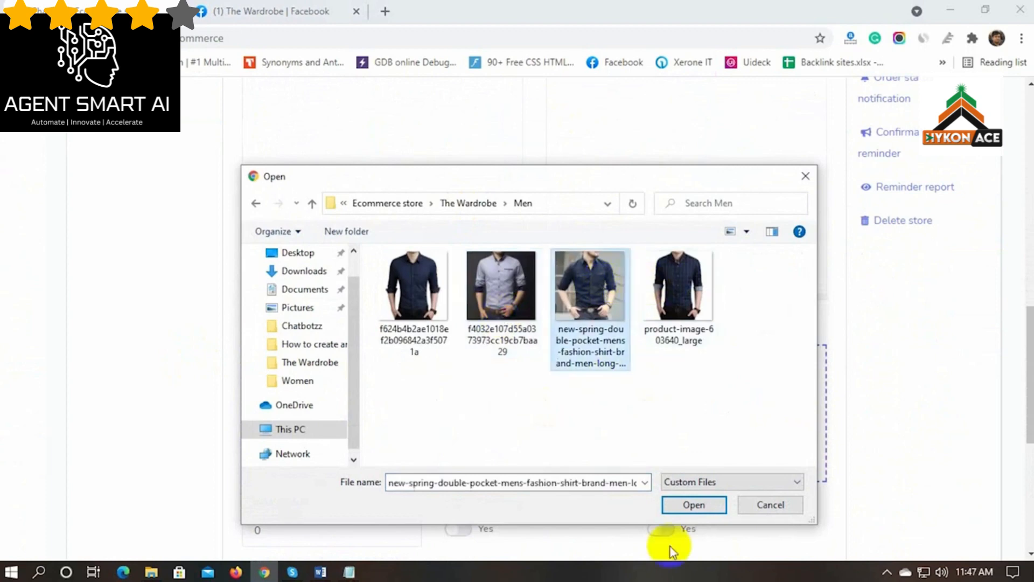
{"action": "left_click", "coordinate": [694, 504]}
{"action": "scroll", "coordinate": [677, 352], "scroll_direction": "down", "scroll_amount": 4}
{"action": "left_click_drag", "start_coordinate": [288, 332], "coordinate": [227, 338]}
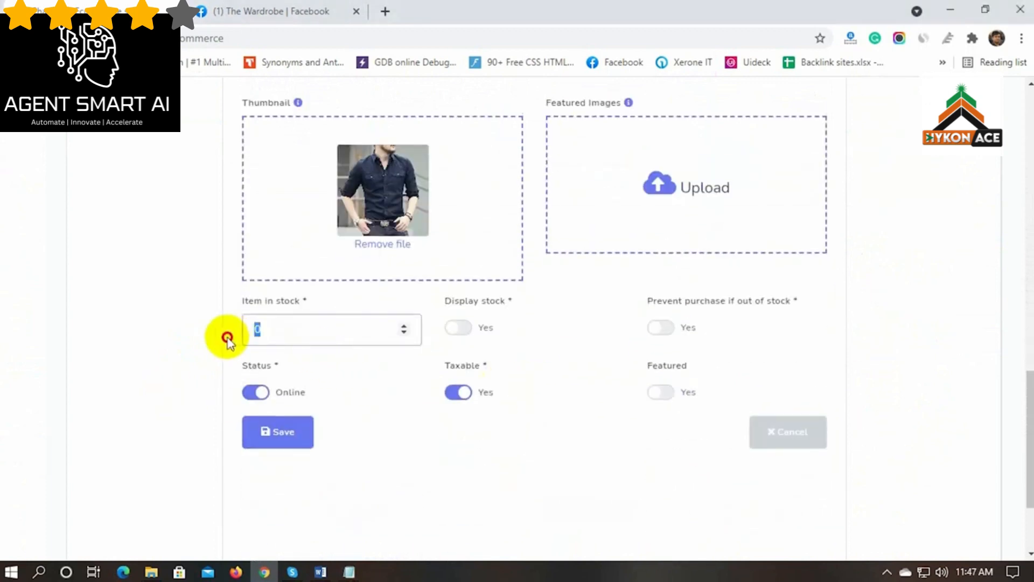
{"action": "left_click", "coordinate": [285, 439]}
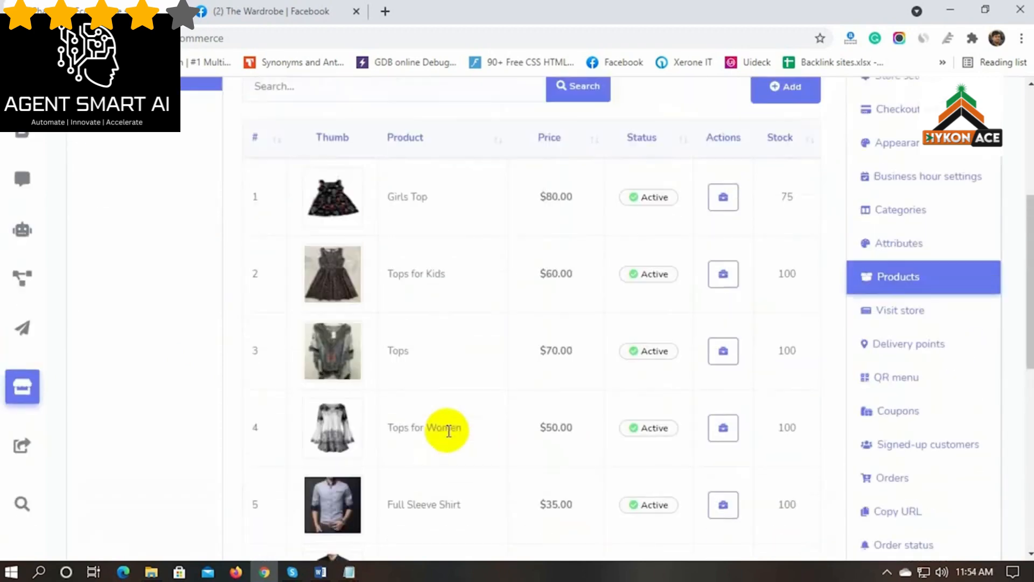
{"action": "scroll", "coordinate": [438, 427], "scroll_direction": "up", "scroll_amount": 5}
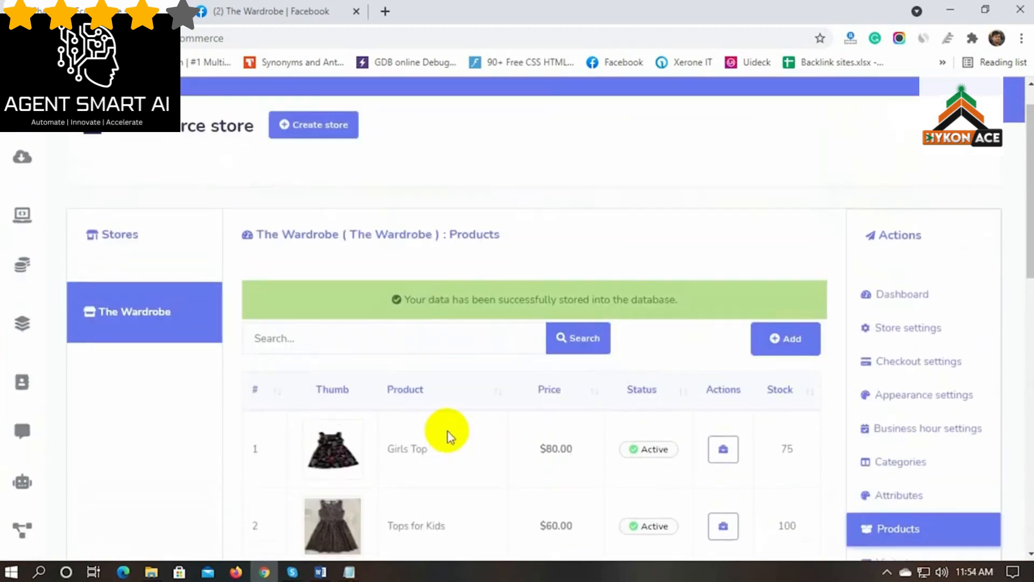
Open The Wardrobe's live storefront in a new tab and scroll through it
{"action": "scroll", "coordinate": [446, 429], "scroll_direction": "down", "scroll_amount": 3}
{"action": "left_click", "coordinate": [904, 380]}
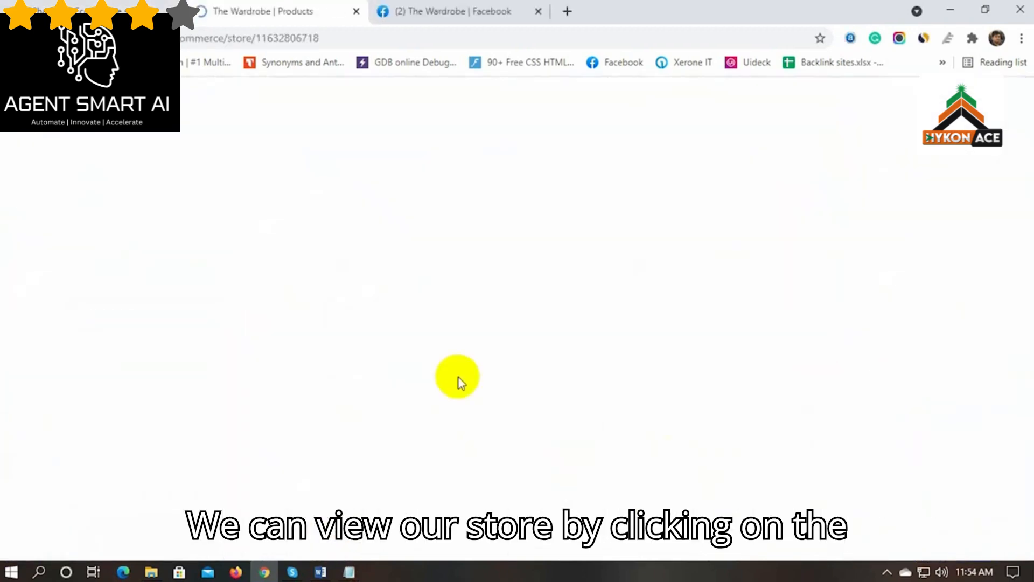
{"action": "scroll", "coordinate": [53, 393], "scroll_direction": "down", "scroll_amount": 2}
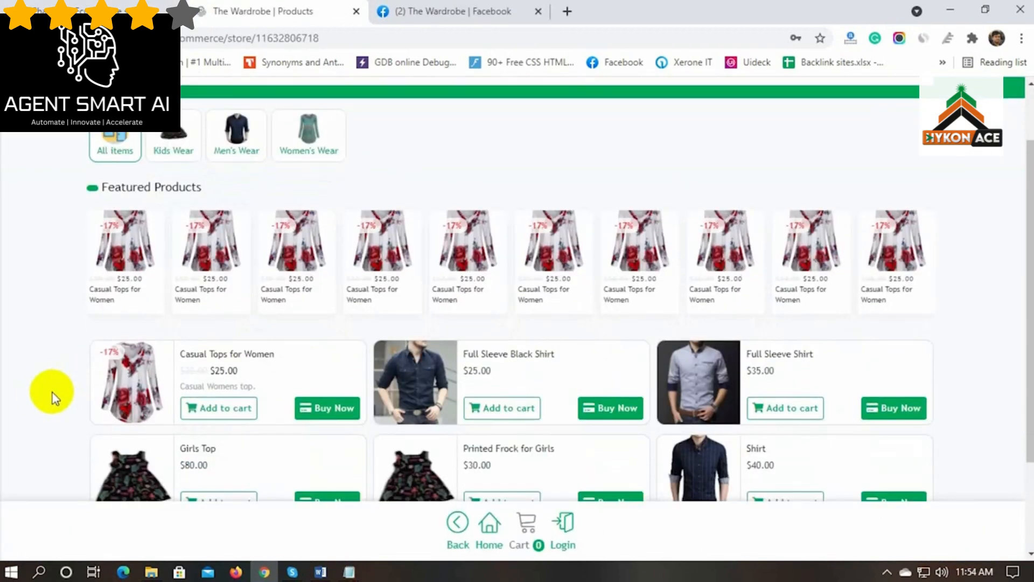
{"action": "scroll", "coordinate": [51, 393], "scroll_direction": "down", "scroll_amount": 2}
{"action": "scroll", "coordinate": [51, 392], "scroll_direction": "up", "scroll_amount": 2}
{"action": "scroll", "coordinate": [49, 392], "scroll_direction": "up", "scroll_amount": 2}
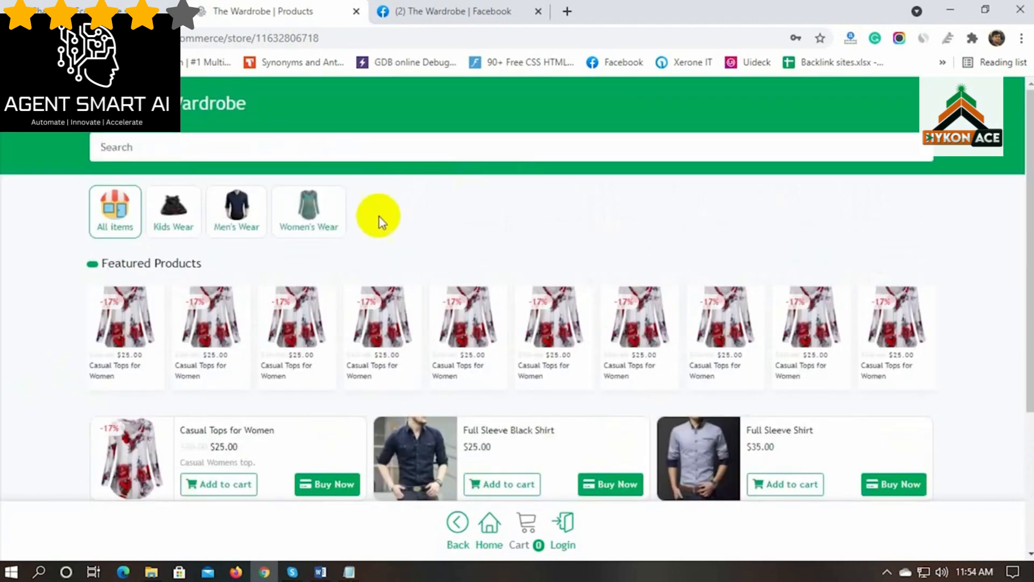
Filter the storefront by Kids Wear, Men's Wear, Women's Wear and All items, then return to the admin tab
{"action": "left_click", "coordinate": [173, 218]}
{"action": "left_click", "coordinate": [244, 215]}
{"action": "left_click", "coordinate": [315, 215]}
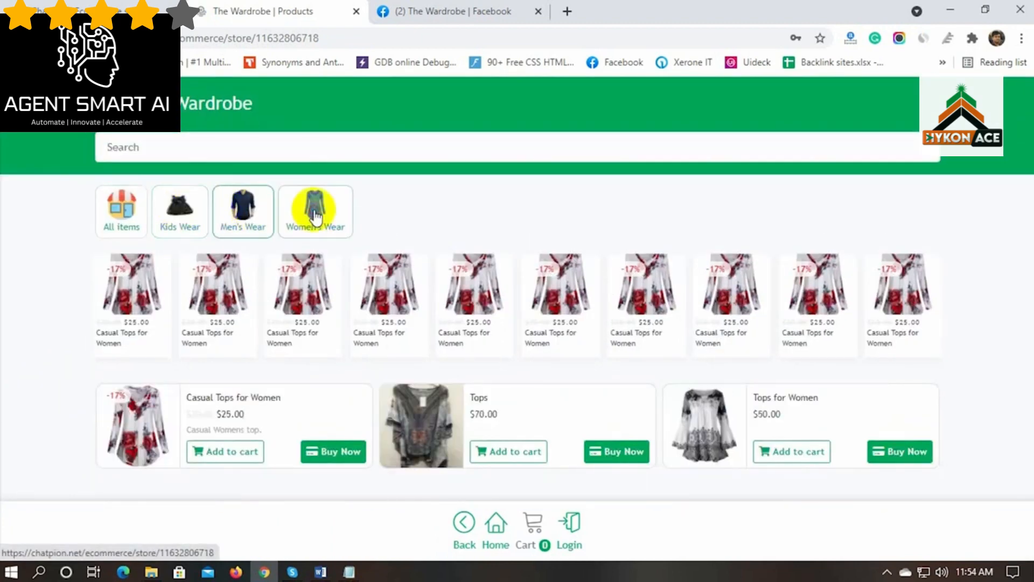
{"action": "left_click", "coordinate": [251, 213]}
{"action": "left_click", "coordinate": [181, 214]}
{"action": "left_click", "coordinate": [119, 213]}
{"action": "left_click", "coordinate": [121, 10]}
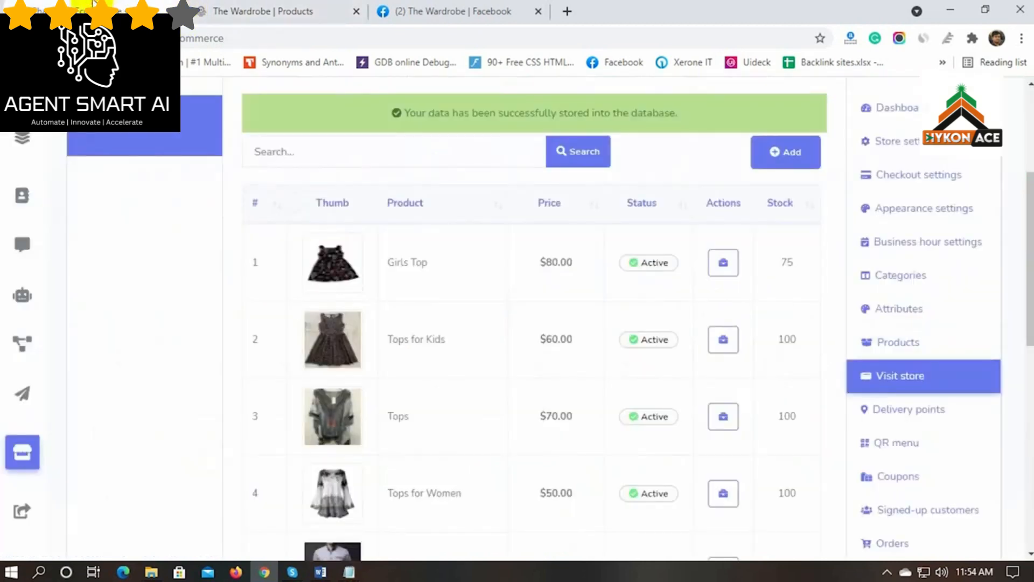
{"action": "scroll", "coordinate": [964, 431], "scroll_direction": "down", "scroll_amount": 1}
{"action": "left_click", "coordinate": [898, 337]}
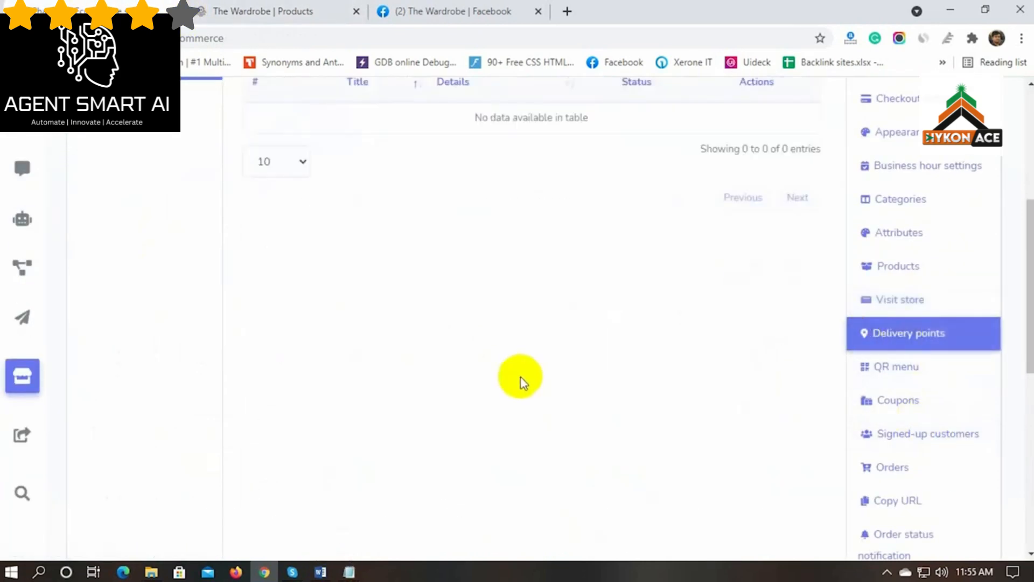
Add a delivery point named 'Store' with details 'On Store' and save it
{"action": "scroll", "coordinate": [518, 379], "scroll_direction": "up", "scroll_amount": 3}
{"action": "scroll", "coordinate": [522, 380], "scroll_direction": "up", "scroll_amount": 2}
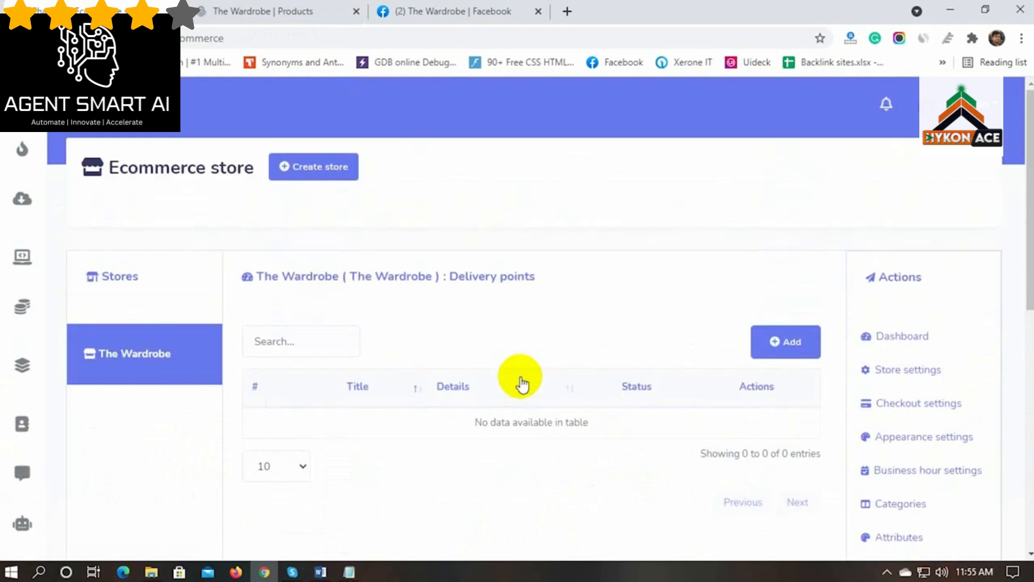
{"action": "left_click", "coordinate": [785, 341]}
{"action": "scroll", "coordinate": [467, 353], "scroll_direction": "down", "scroll_amount": 2}
{"action": "left_click", "coordinate": [382, 283]}
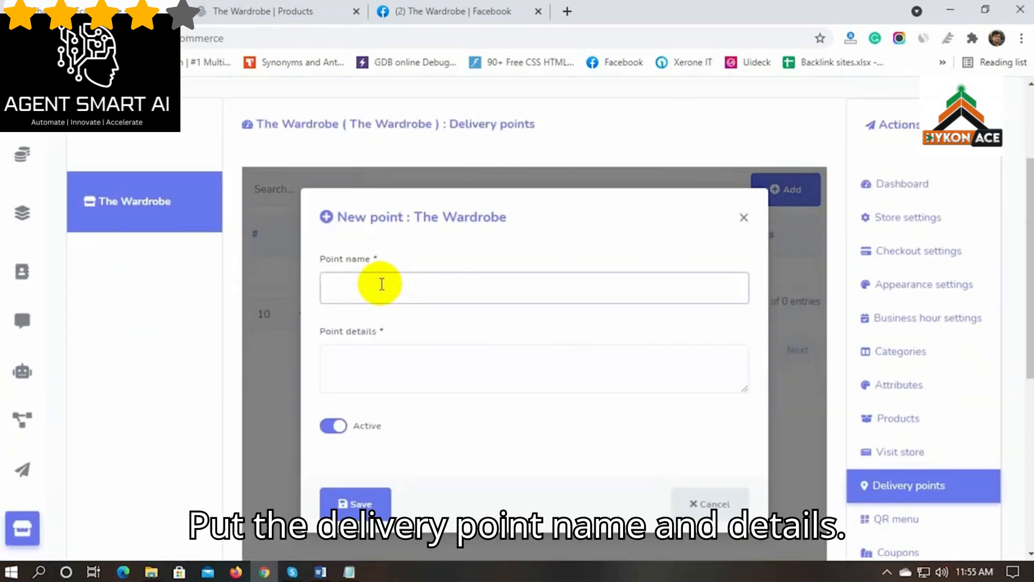
{"action": "left_click", "coordinate": [386, 362]}
{"action": "type", "text": "On Store"}
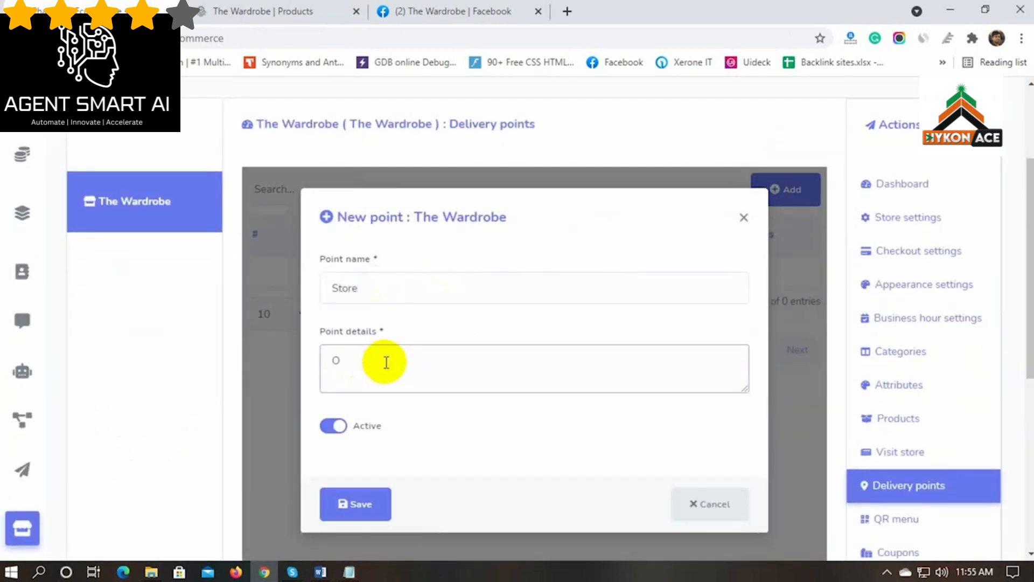
{"action": "left_click", "coordinate": [357, 505]}
View The Wardrobe's Messenger and outside QR codes in the QR menu
{"action": "scroll", "coordinate": [897, 395], "scroll_direction": "down", "scroll_amount": 2}
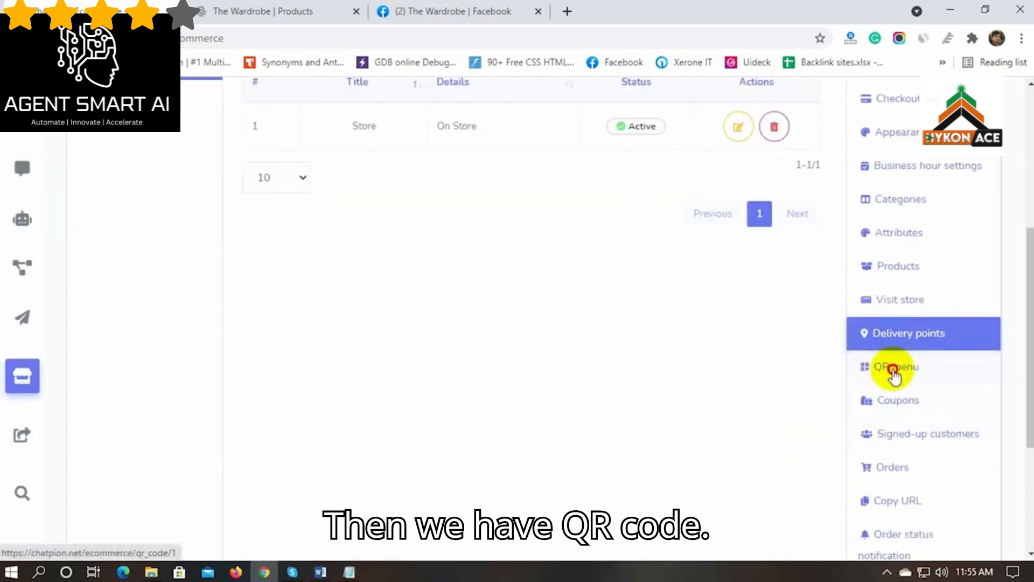
{"action": "left_click", "coordinate": [894, 372]}
{"action": "scroll", "coordinate": [289, 380], "scroll_direction": "down", "scroll_amount": 1}
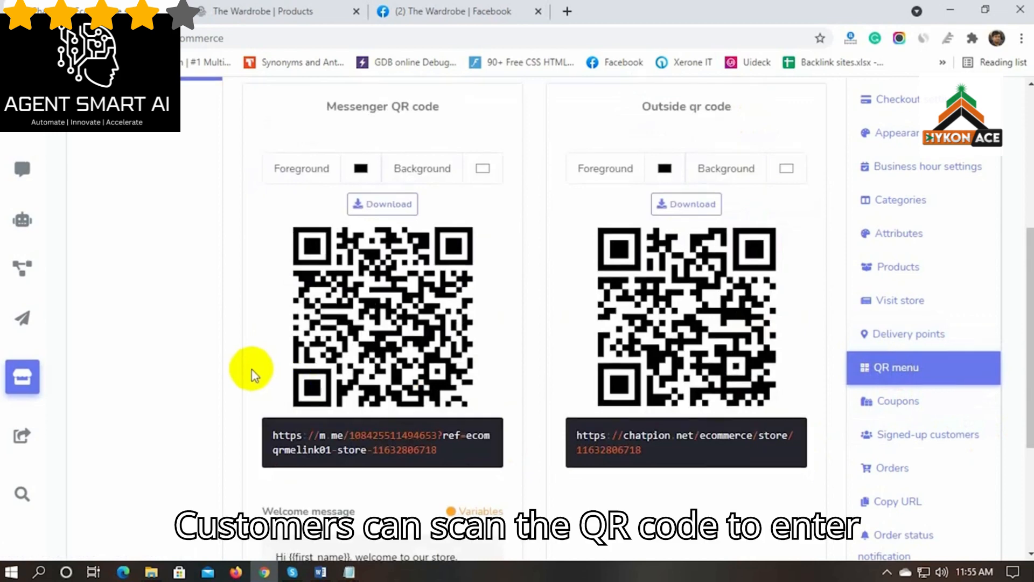
{"action": "scroll", "coordinate": [251, 375], "scroll_direction": "up", "scroll_amount": 1}
{"action": "left_click_drag", "start_coordinate": [324, 181], "coordinate": [711, 182]}
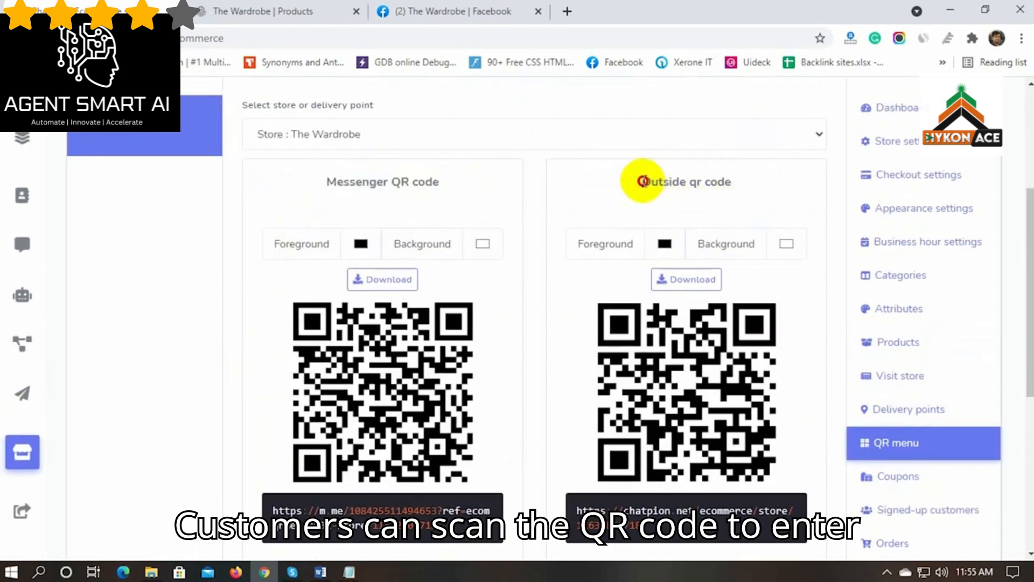
{"action": "left_click_drag", "start_coordinate": [642, 182], "coordinate": [736, 186]}
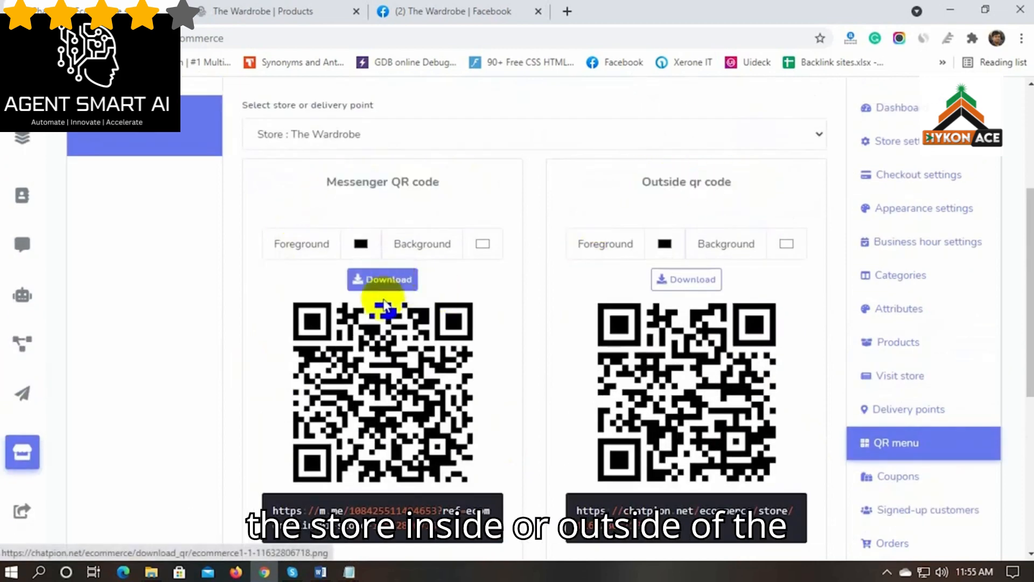
{"action": "scroll", "coordinate": [388, 324], "scroll_direction": "down", "scroll_amount": 1}
{"action": "scroll", "coordinate": [211, 363], "scroll_direction": "up", "scroll_amount": 1}
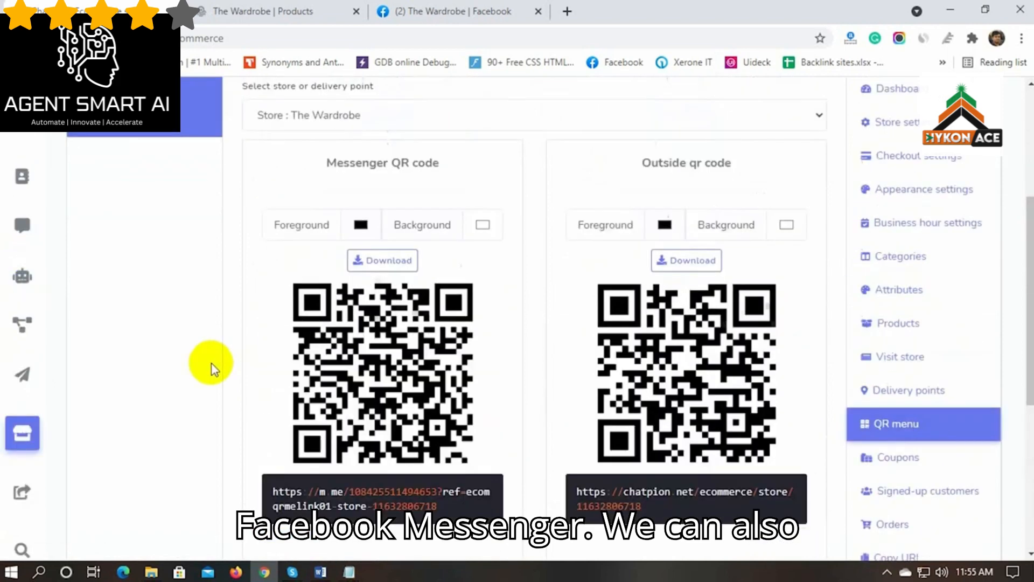
{"action": "left_click", "coordinate": [897, 487]}
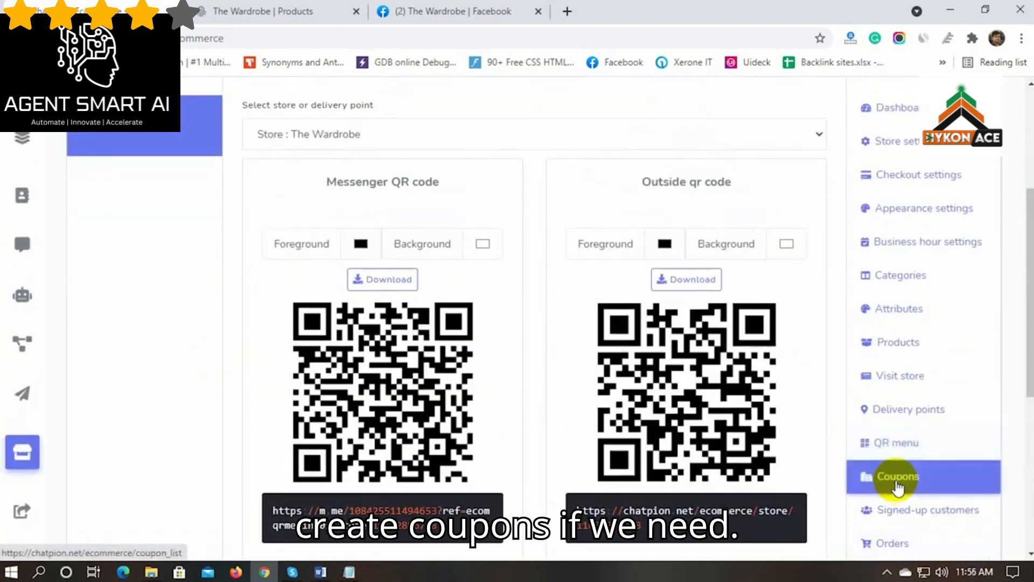
Start coupon OFF2021 at 5 percent for Full Sleeve Black Shirt and Printed Frock for Girls
{"action": "scroll", "coordinate": [290, 442], "scroll_direction": "up", "scroll_amount": 2}
{"action": "left_click", "coordinate": [792, 312]}
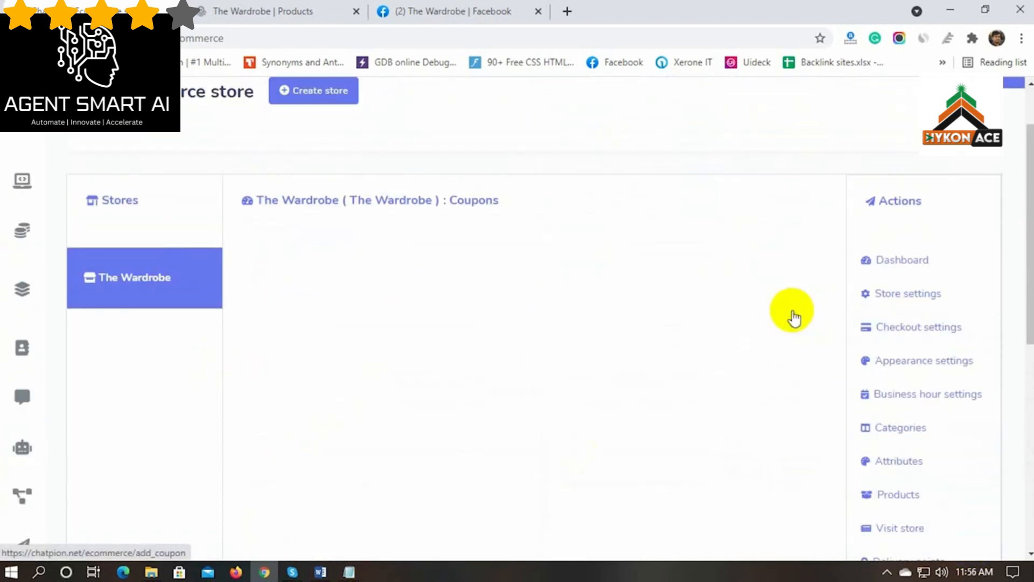
{"action": "left_click", "coordinate": [586, 287]}
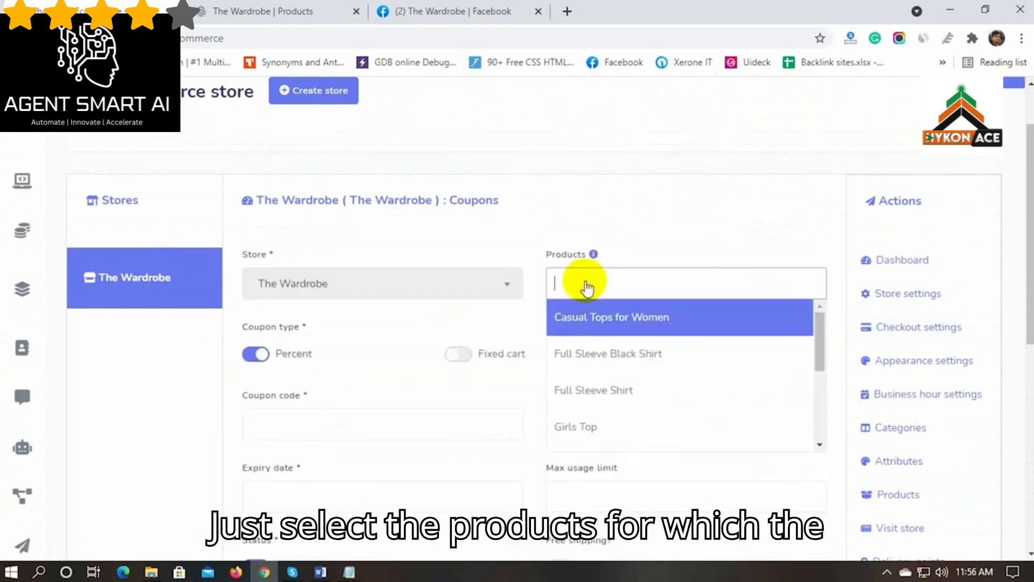
{"action": "left_click", "coordinate": [591, 350]}
{"action": "scroll", "coordinate": [618, 401], "scroll_direction": "down", "scroll_amount": 1}
{"action": "left_click", "coordinate": [617, 399]}
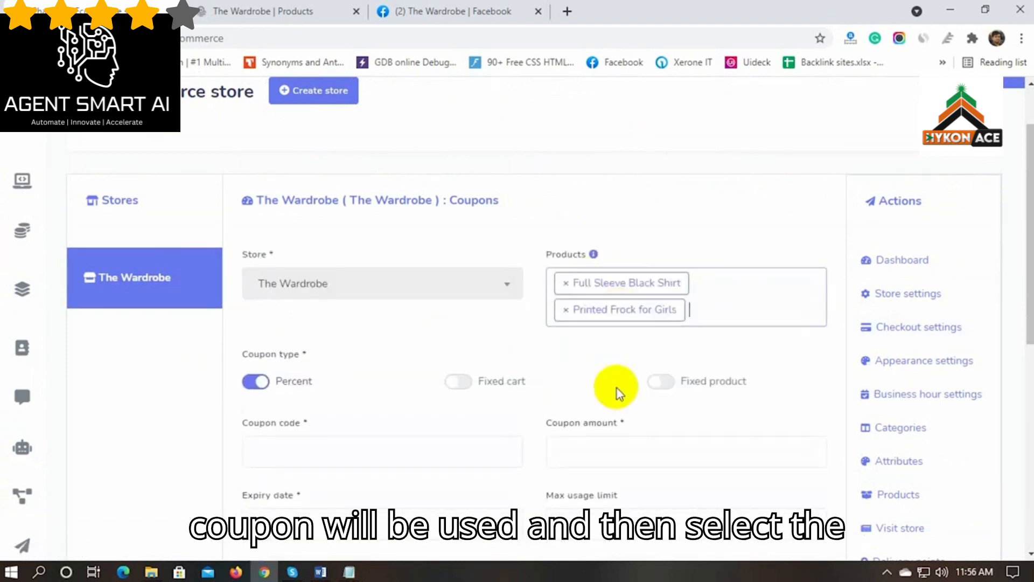
{"action": "scroll", "coordinate": [189, 432], "scroll_direction": "down", "scroll_amount": 3}
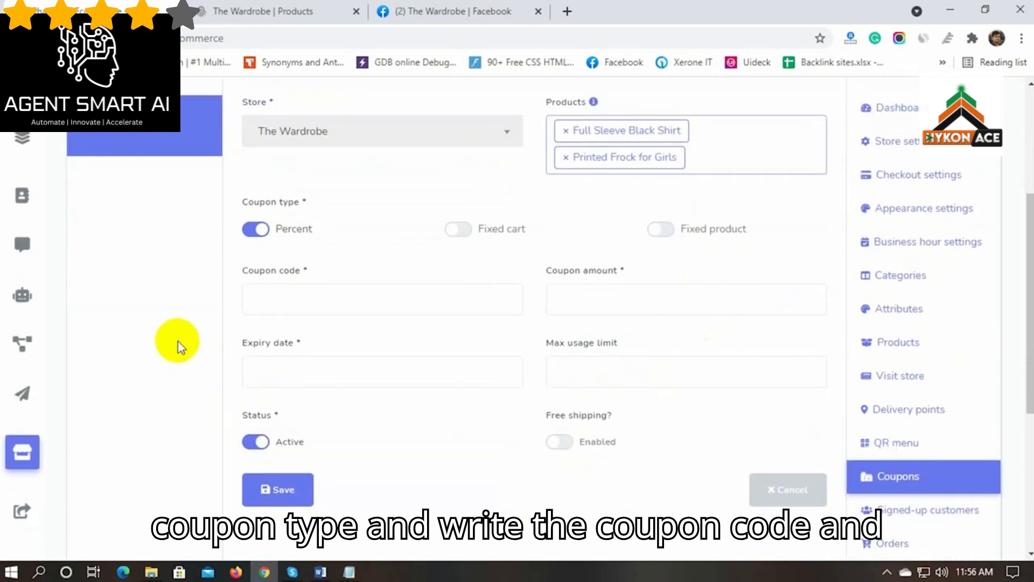
{"action": "left_click", "coordinate": [282, 300]}
{"action": "type", "text": "q"}
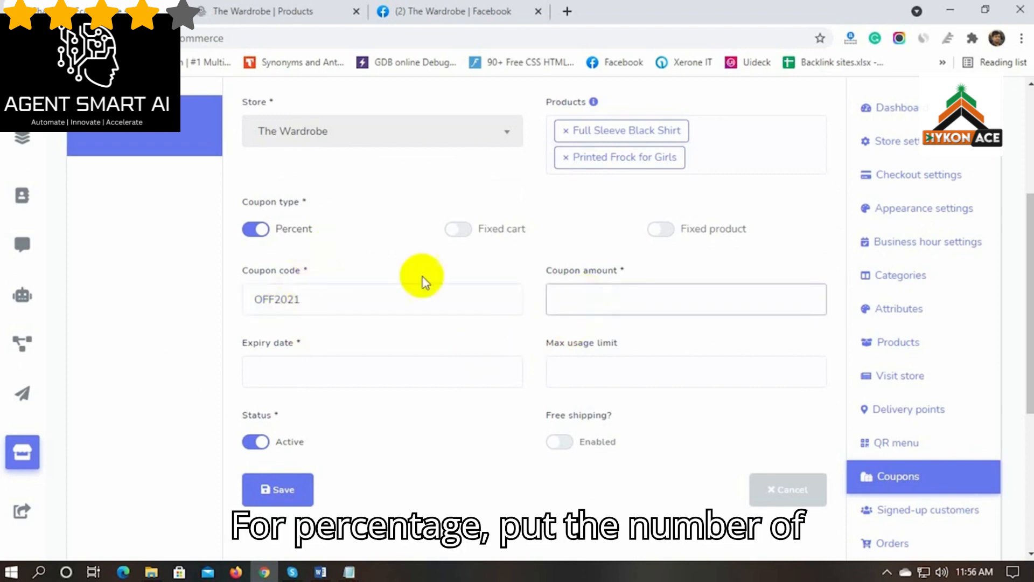
{"action": "left_click", "coordinate": [281, 229]}
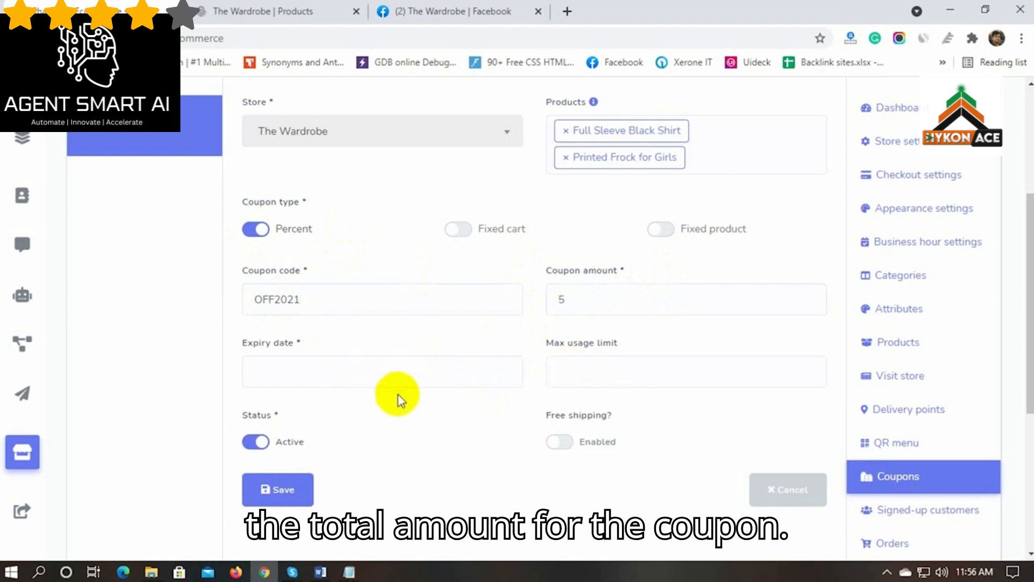
Set the expiry to 30 October 2021 and max usage limit to 100, then save
{"action": "scroll", "coordinate": [398, 399], "scroll_direction": "down", "scroll_amount": 1}
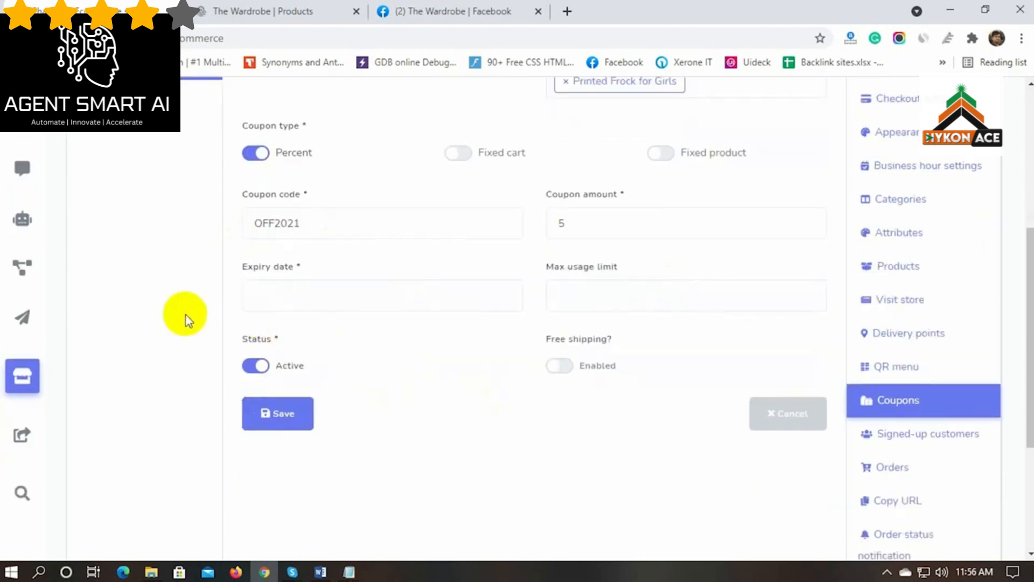
{"action": "left_click", "coordinate": [284, 293]}
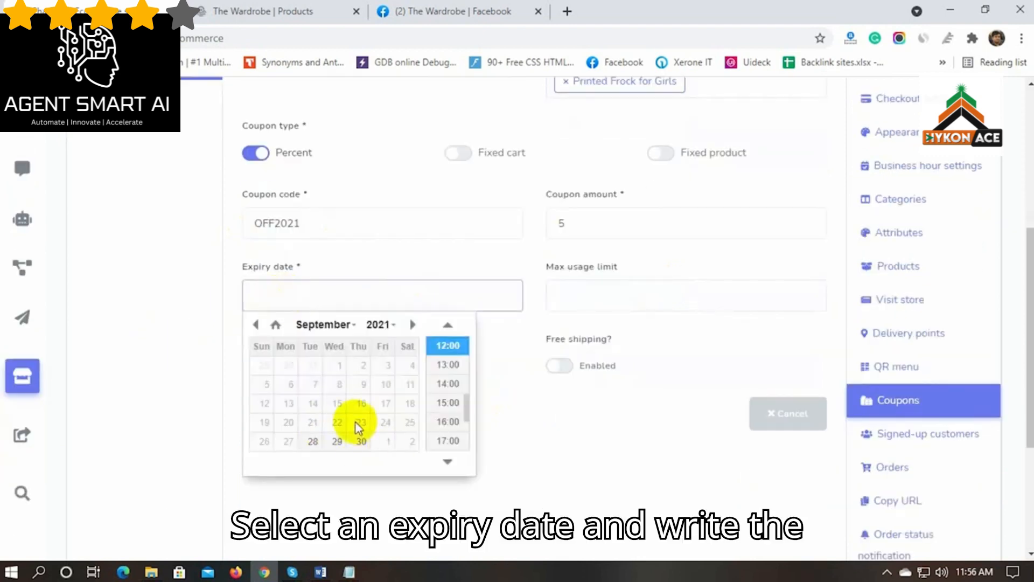
{"action": "left_click", "coordinate": [410, 443]}
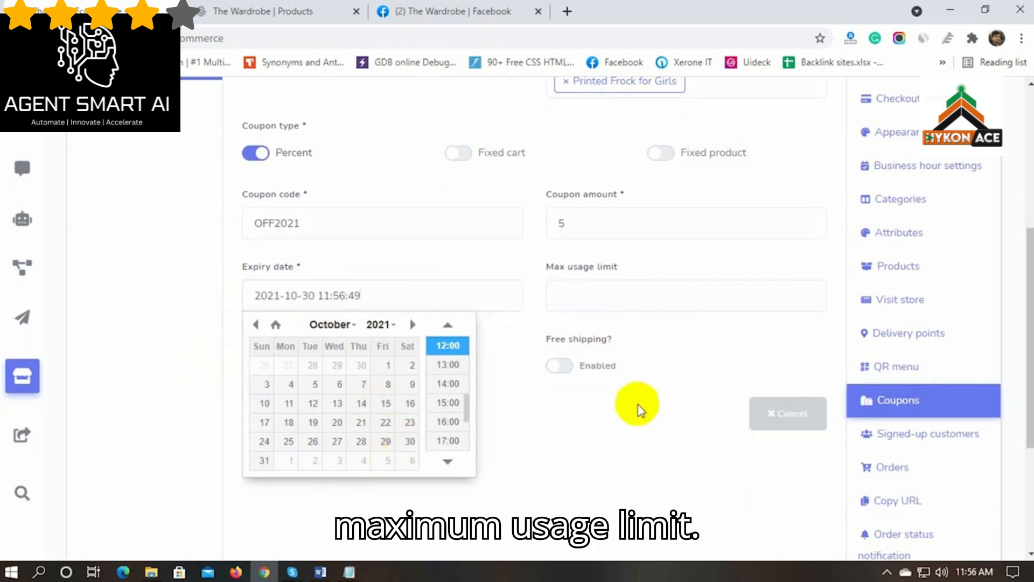
{"action": "left_click", "coordinate": [608, 298]}
{"action": "type", "text": "100"}
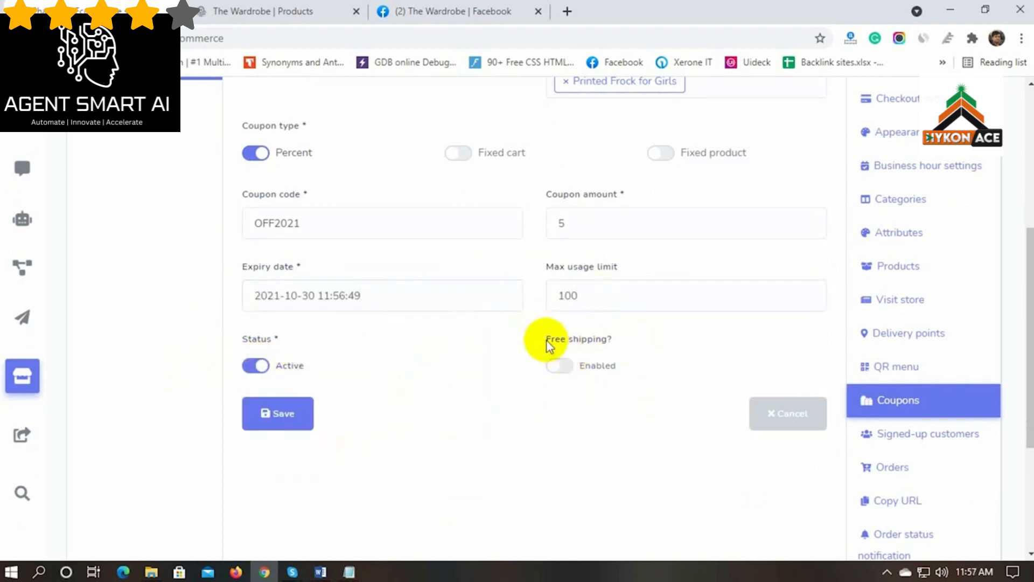
{"action": "left_click_drag", "start_coordinate": [547, 345], "coordinate": [638, 362]}
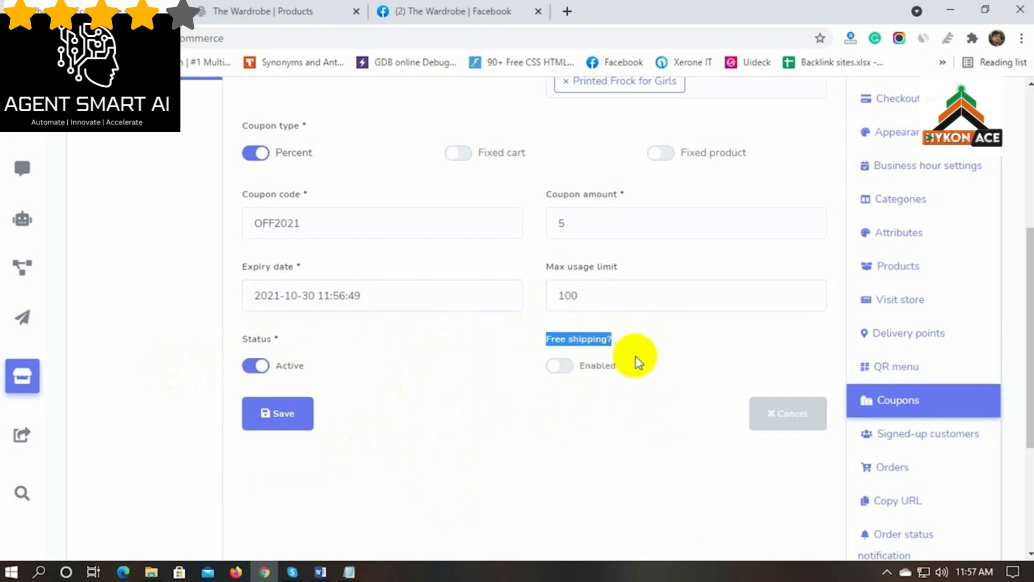
{"action": "left_click", "coordinate": [282, 418]}
Check the store's list of signed-up customers
{"action": "scroll", "coordinate": [710, 435], "scroll_direction": "down", "scroll_amount": 2}
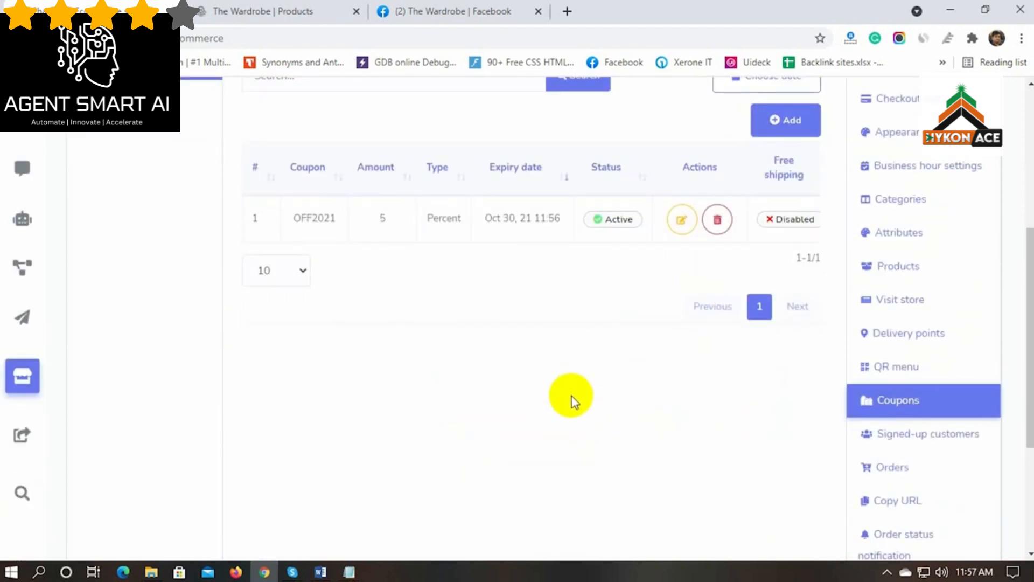
{"action": "left_click", "coordinate": [899, 437]}
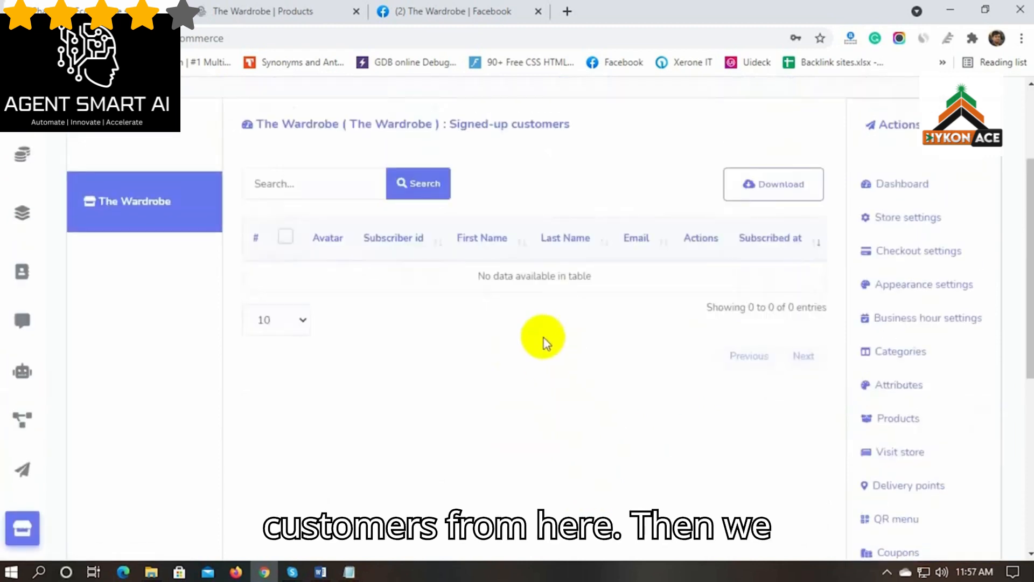
{"action": "scroll", "coordinate": [561, 394], "scroll_direction": "down", "scroll_amount": 4}
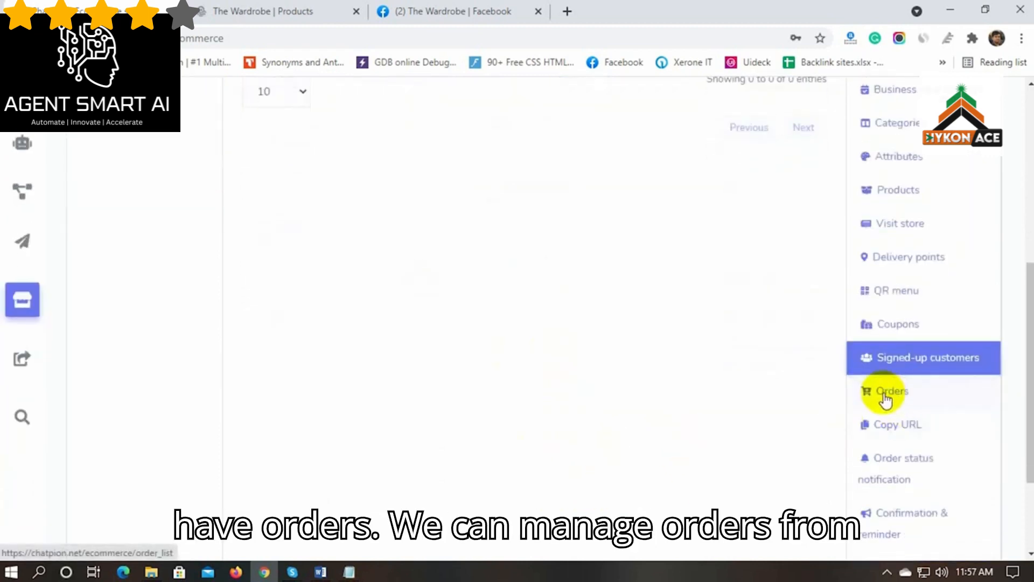
Review the store's orders, then bring up the Copy URL page of shareable store links
{"action": "left_click", "coordinate": [909, 398]}
{"action": "scroll", "coordinate": [509, 413], "scroll_direction": "up", "scroll_amount": 1}
{"action": "scroll", "coordinate": [510, 412], "scroll_direction": "up", "scroll_amount": 2}
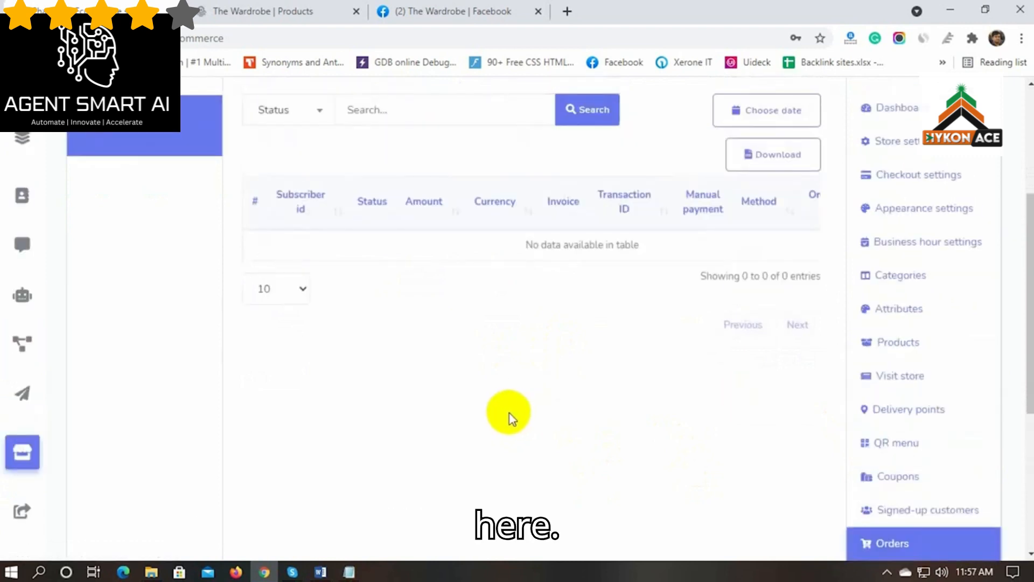
{"action": "scroll", "coordinate": [511, 417], "scroll_direction": "down", "scroll_amount": 3}
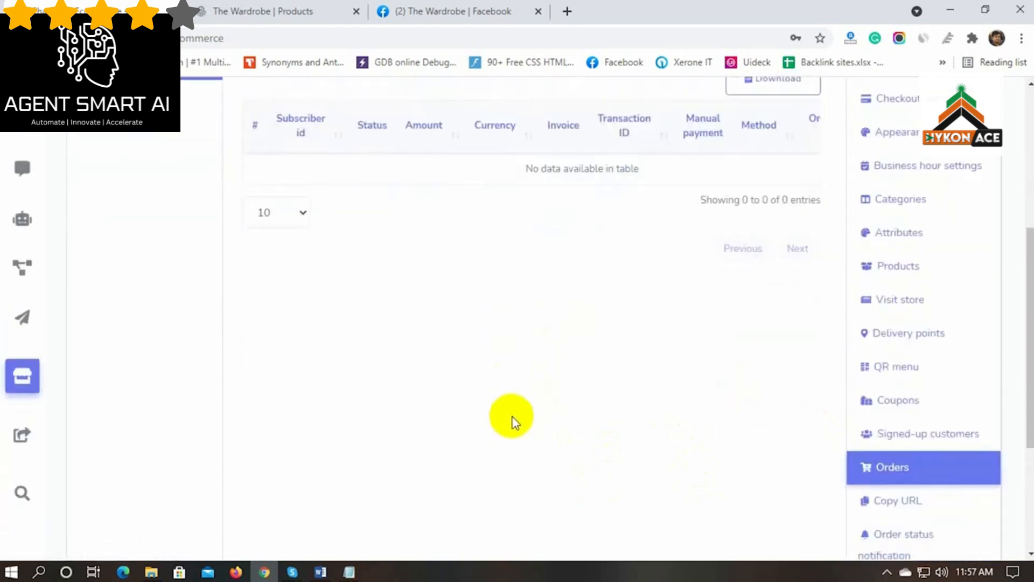
{"action": "scroll", "coordinate": [513, 417], "scroll_direction": "down", "scroll_amount": 3}
{"action": "left_click", "coordinate": [894, 354]}
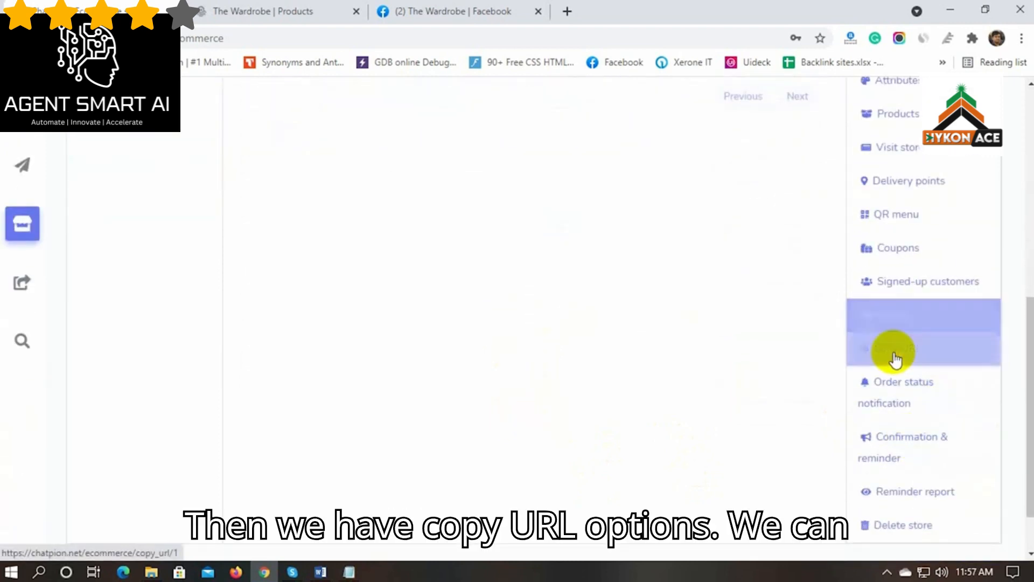
{"action": "scroll", "coordinate": [456, 357], "scroll_direction": "up", "scroll_amount": 6}
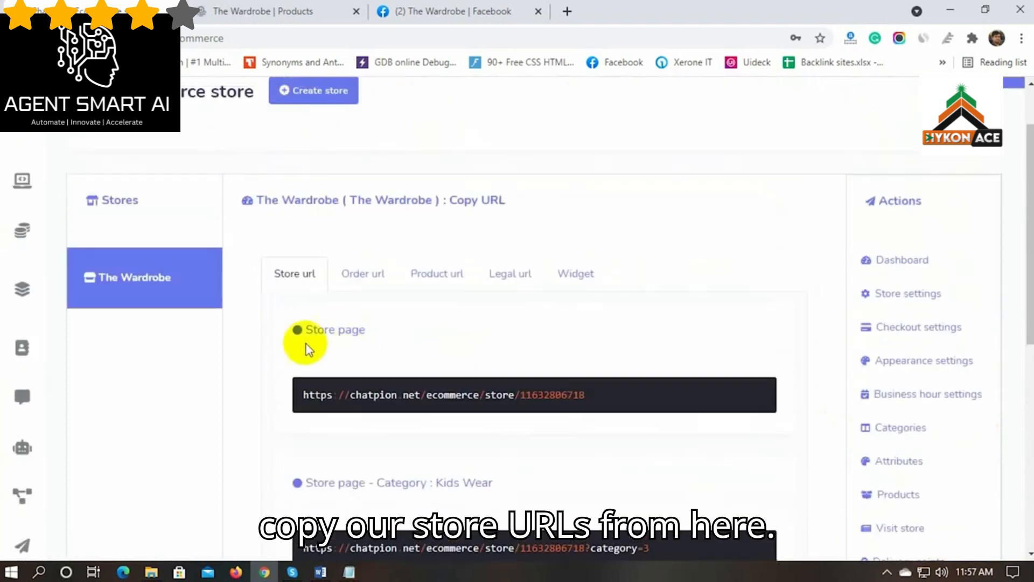
Review the store's order URL, product page URLs and terms and refund policy links
{"action": "left_click", "coordinate": [366, 278]}
{"action": "left_click", "coordinate": [437, 276]}
{"action": "scroll", "coordinate": [431, 372], "scroll_direction": "down", "scroll_amount": 10}
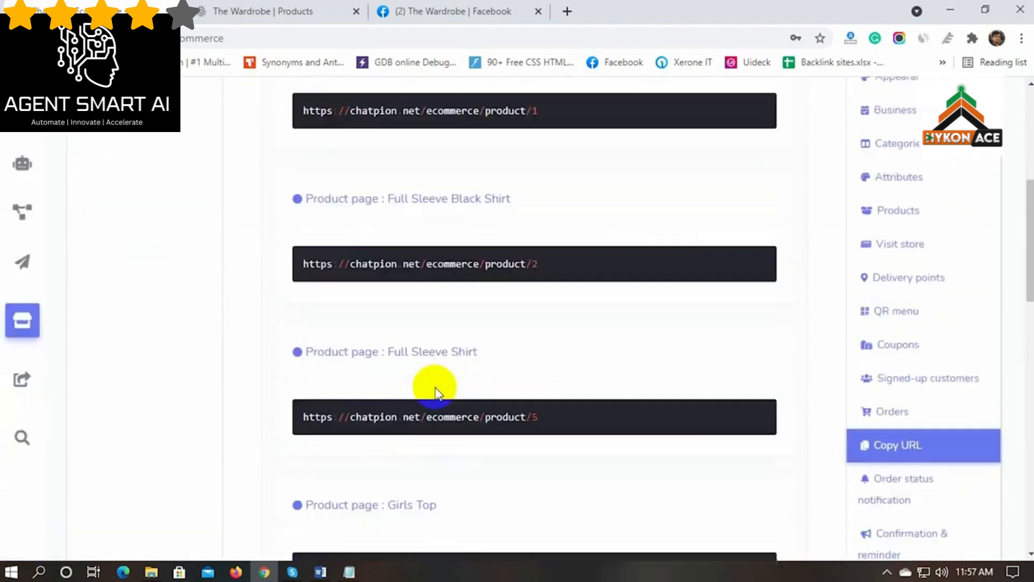
{"action": "scroll", "coordinate": [435, 392], "scroll_direction": "down", "scroll_amount": 8}
{"action": "scroll", "coordinate": [436, 394], "scroll_direction": "up", "scroll_amount": 14}
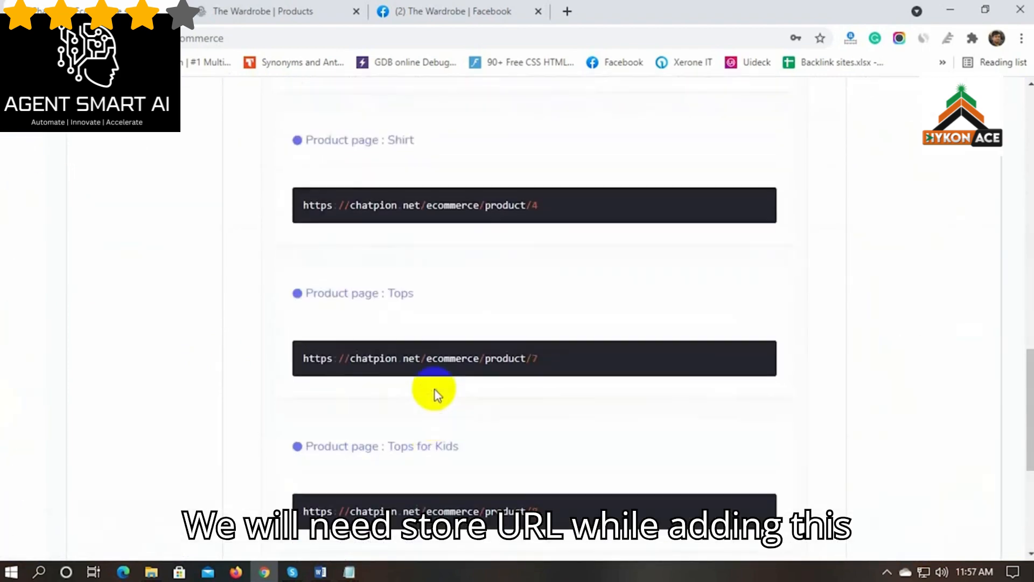
{"action": "scroll", "coordinate": [433, 393], "scroll_direction": "up", "scroll_amount": 12}
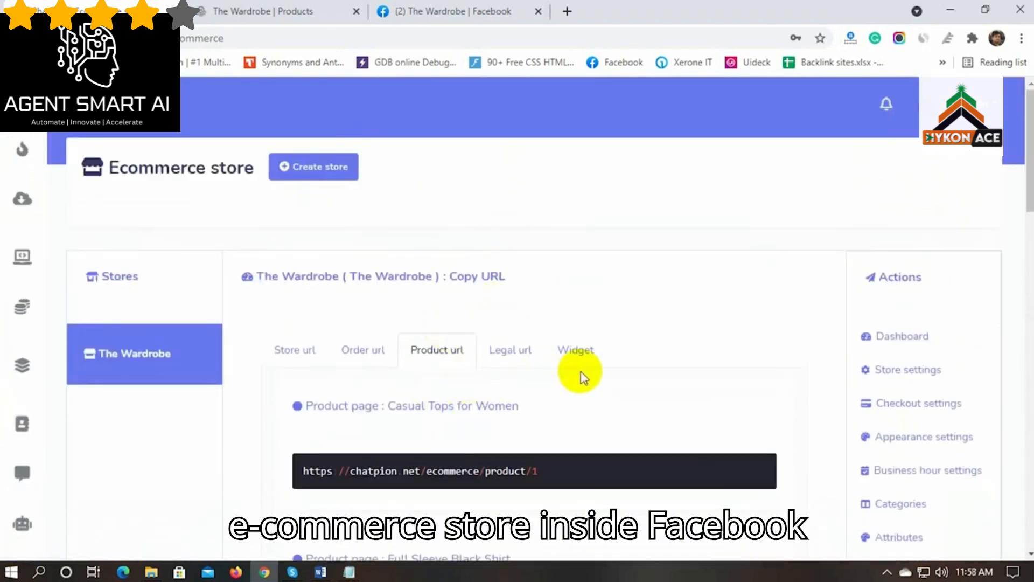
{"action": "left_click", "coordinate": [505, 351]}
{"action": "scroll", "coordinate": [535, 370], "scroll_direction": "down", "scroll_amount": 1}
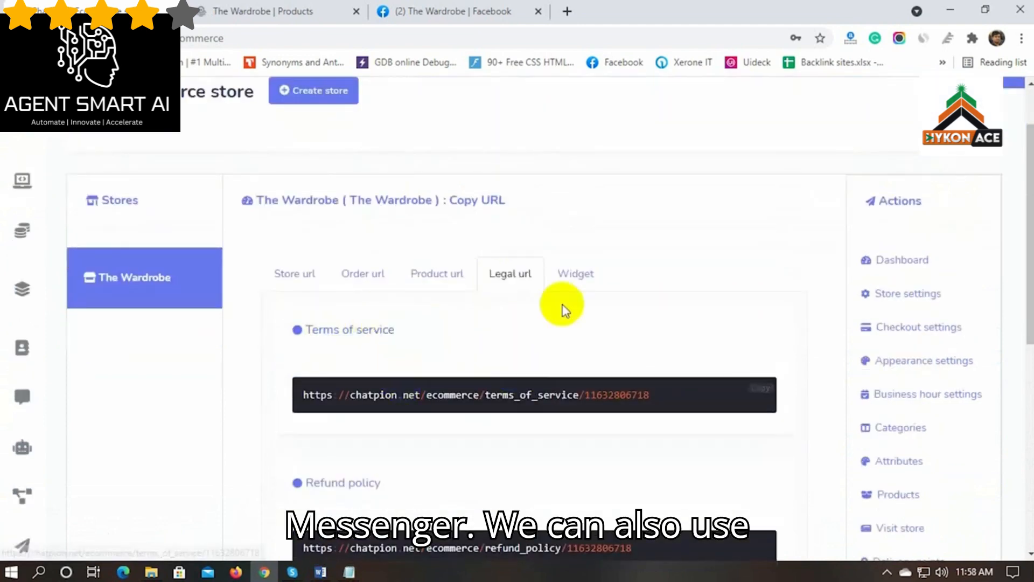
Check the store widget embed code and store page URLs, then open Order status notification
{"action": "left_click", "coordinate": [574, 275]}
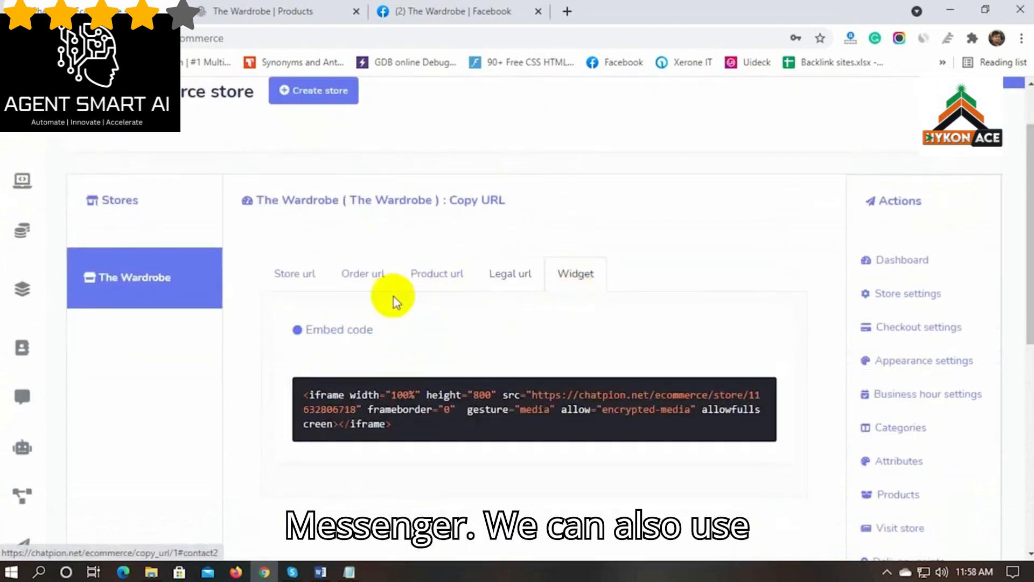
{"action": "left_click_drag", "start_coordinate": [376, 331], "coordinate": [303, 331]}
{"action": "left_click", "coordinate": [435, 337]}
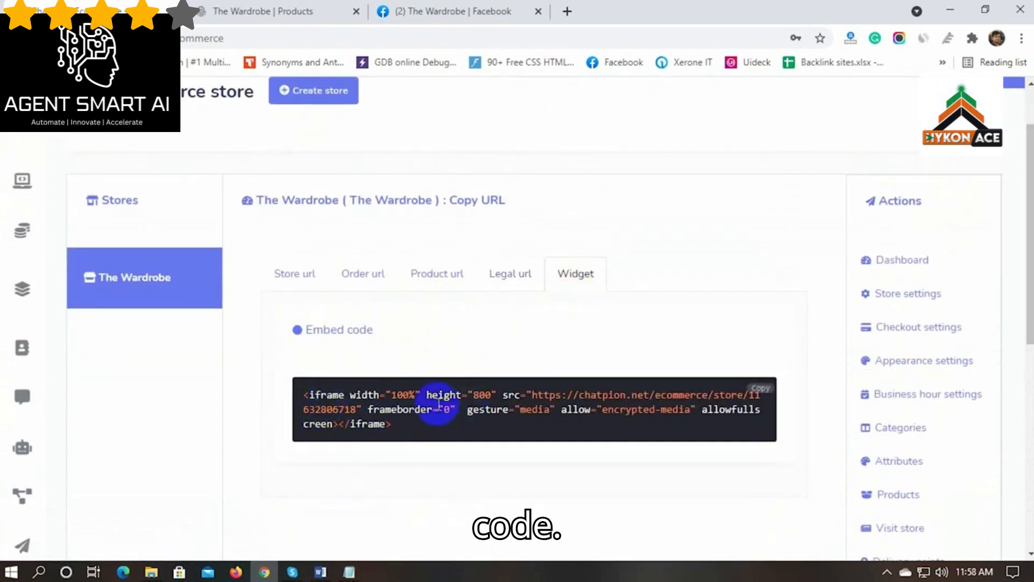
{"action": "left_click", "coordinate": [296, 273]}
{"action": "scroll", "coordinate": [271, 399], "scroll_direction": "down", "scroll_amount": 2}
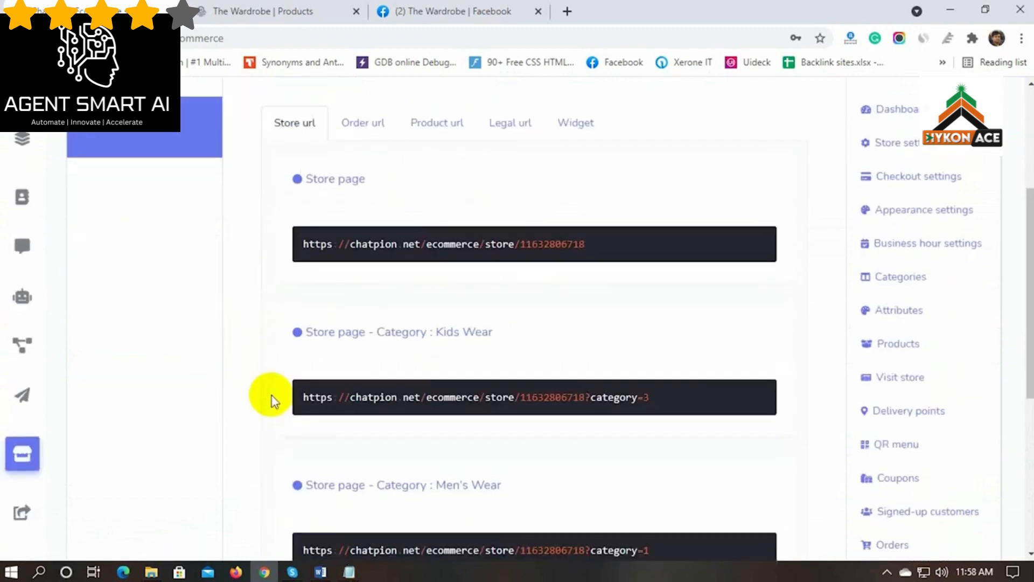
{"action": "scroll", "coordinate": [271, 399], "scroll_direction": "up", "scroll_amount": 1}
{"action": "scroll", "coordinate": [271, 398], "scroll_direction": "down", "scroll_amount": 3}
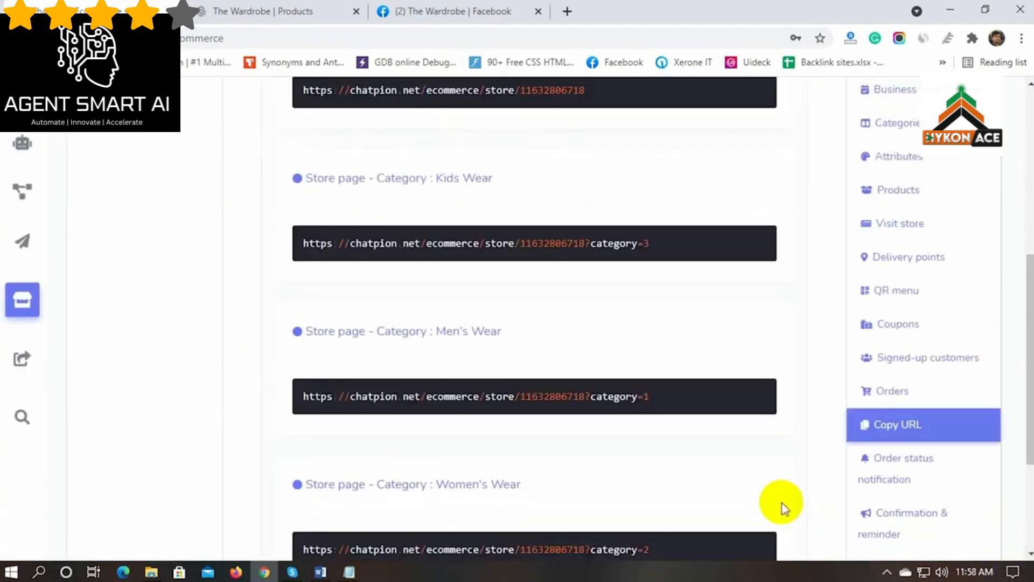
{"action": "scroll", "coordinate": [783, 509], "scroll_direction": "down", "scroll_amount": 1}
{"action": "left_click", "coordinate": [893, 393]}
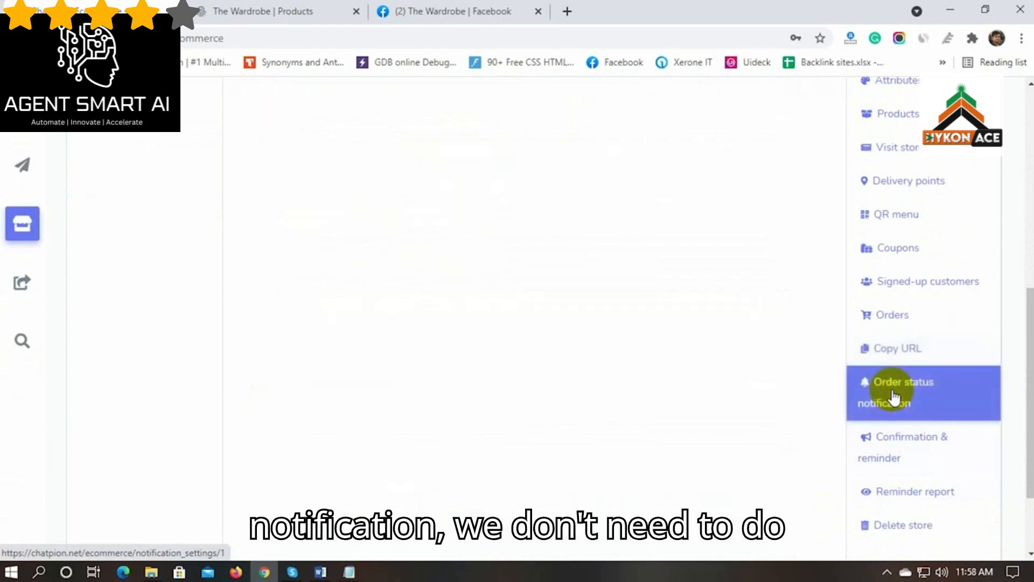
Review the SMS, email and Messenger templates for pending and approved orders
{"action": "scroll", "coordinate": [202, 397], "scroll_direction": "up", "scroll_amount": 4}
{"action": "scroll", "coordinate": [202, 397], "scroll_direction": "up", "scroll_amount": 1}
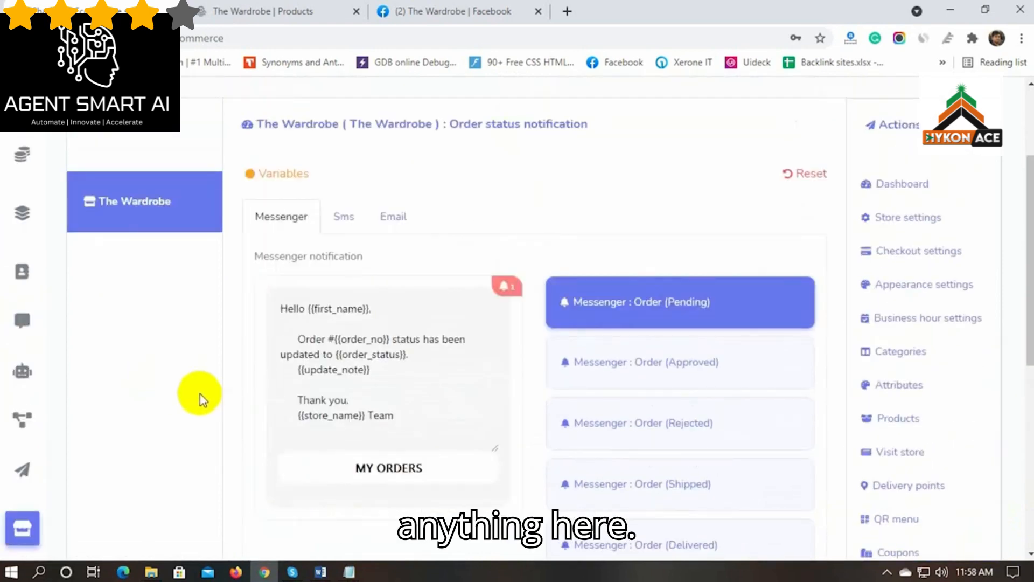
{"action": "left_click", "coordinate": [351, 224]}
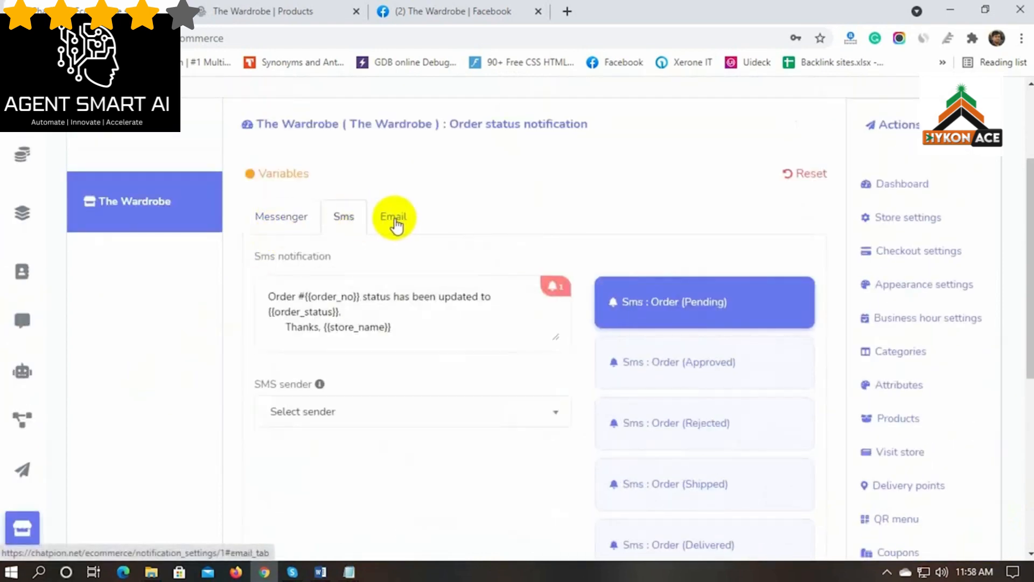
{"action": "left_click", "coordinate": [394, 224]}
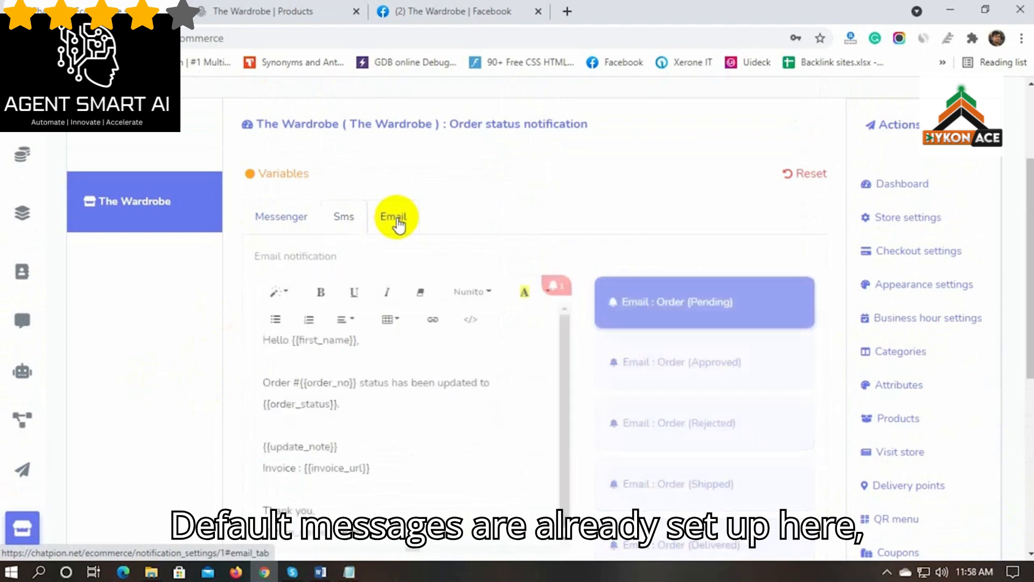
{"action": "left_click", "coordinate": [284, 221]}
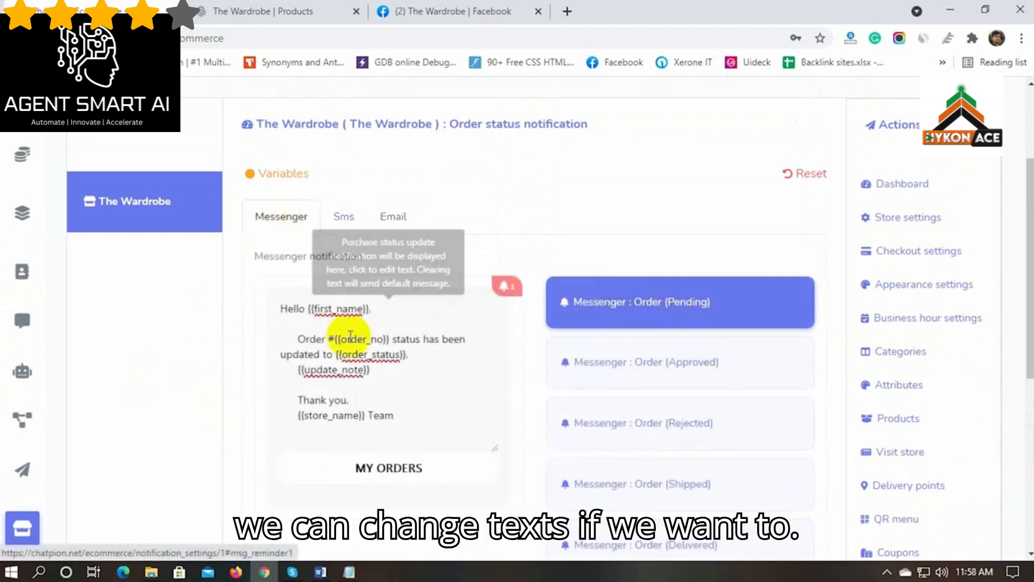
{"action": "left_click_drag", "start_coordinate": [281, 308], "coordinate": [412, 428]}
{"action": "left_click", "coordinate": [669, 374]}
{"action": "left_click_drag", "start_coordinate": [280, 308], "coordinate": [415, 420]}
{"action": "scroll", "coordinate": [648, 399], "scroll_direction": "down", "scroll_amount": 3}
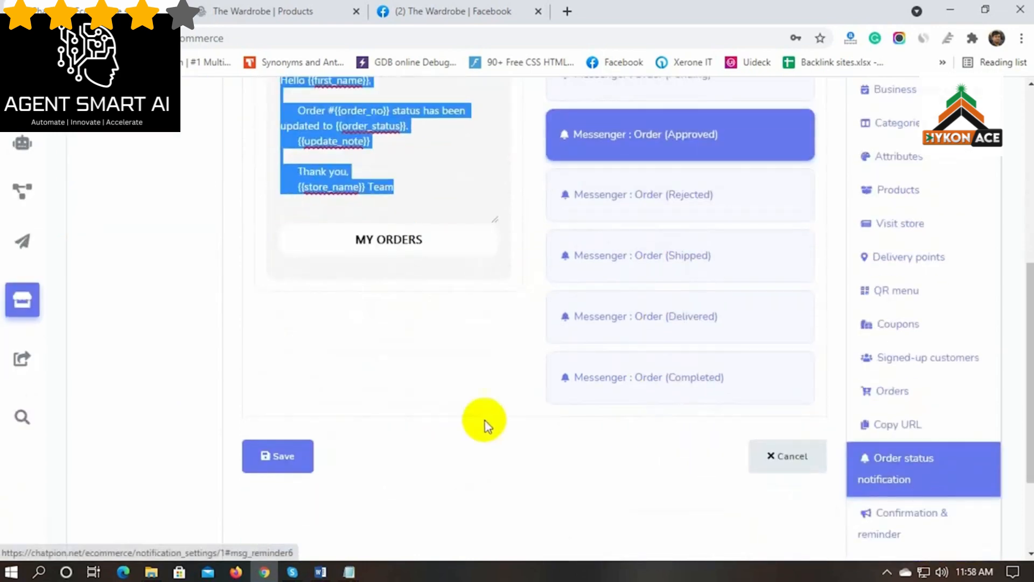
{"action": "left_click", "coordinate": [485, 424]}
{"action": "scroll", "coordinate": [464, 423], "scroll_direction": "up", "scroll_amount": 2}
Save the default notification templates and dismiss the Settings updated confirmation
{"action": "scroll", "coordinate": [463, 428], "scroll_direction": "down", "scroll_amount": 3}
{"action": "left_click", "coordinate": [300, 459]}
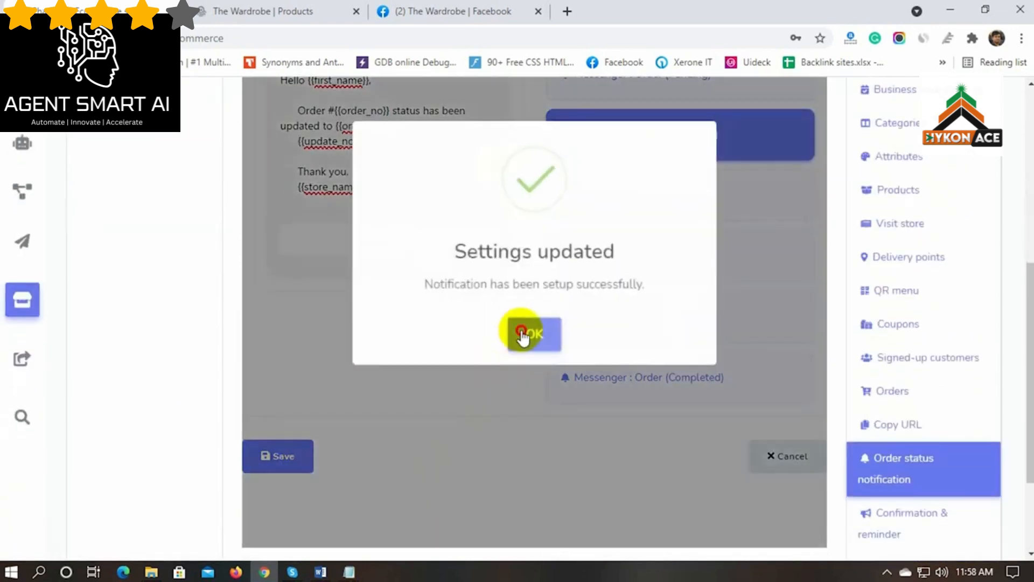
{"action": "left_click", "coordinate": [527, 333]}
{"action": "scroll", "coordinate": [780, 457], "scroll_direction": "down", "scroll_amount": 8}
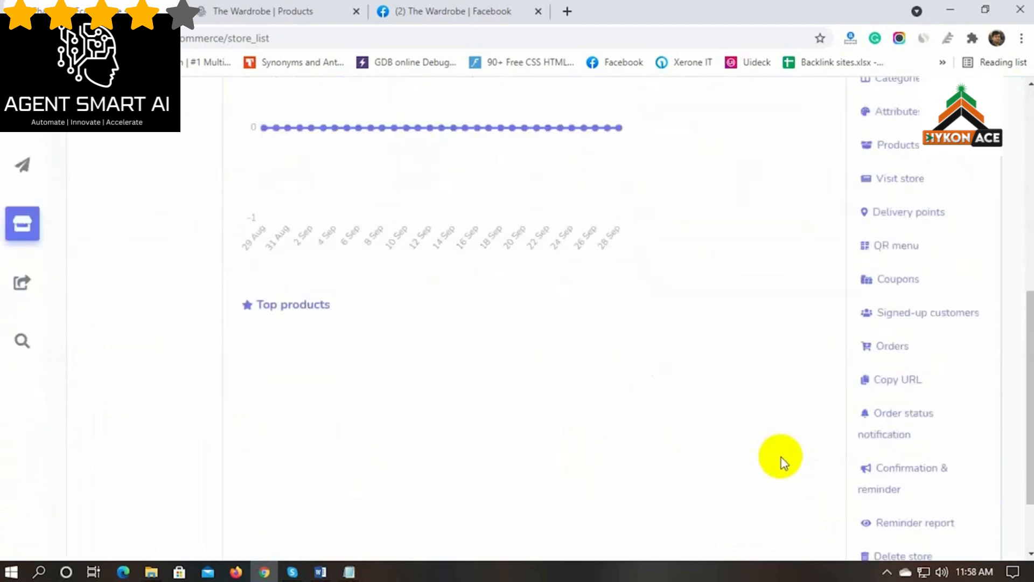
Set Messenger reminders #1, #2 and #3 to After 2, 4 and 6 hours
{"action": "scroll", "coordinate": [780, 457], "scroll_direction": "down", "scroll_amount": 1}
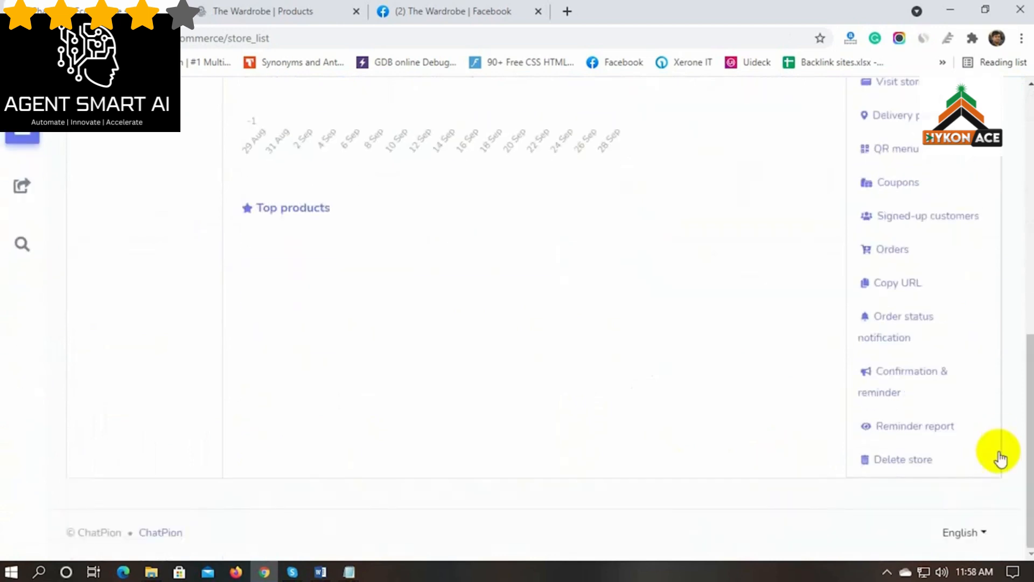
{"action": "left_click", "coordinate": [918, 381]}
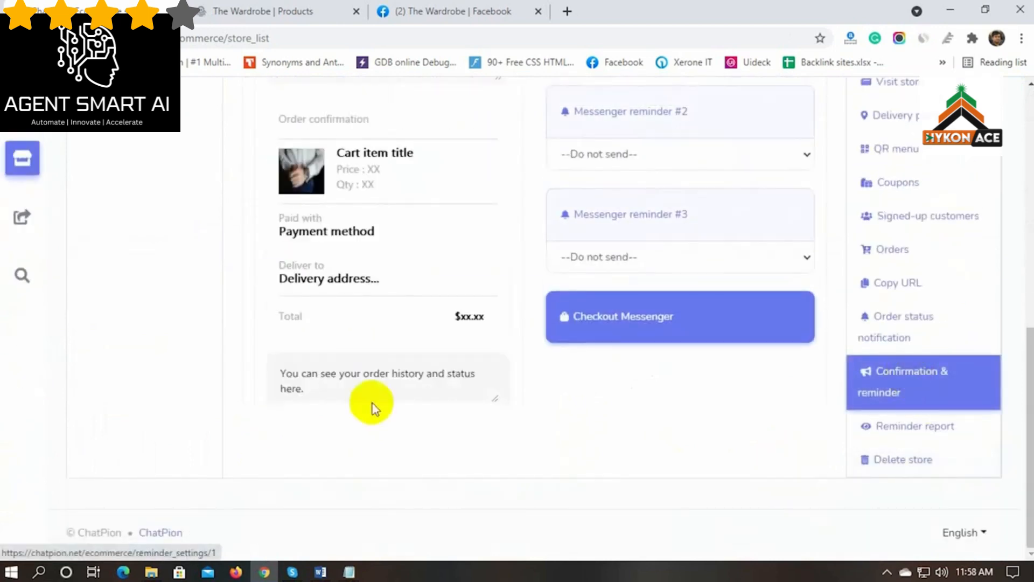
{"action": "scroll", "coordinate": [193, 403], "scroll_direction": "up", "scroll_amount": 5}
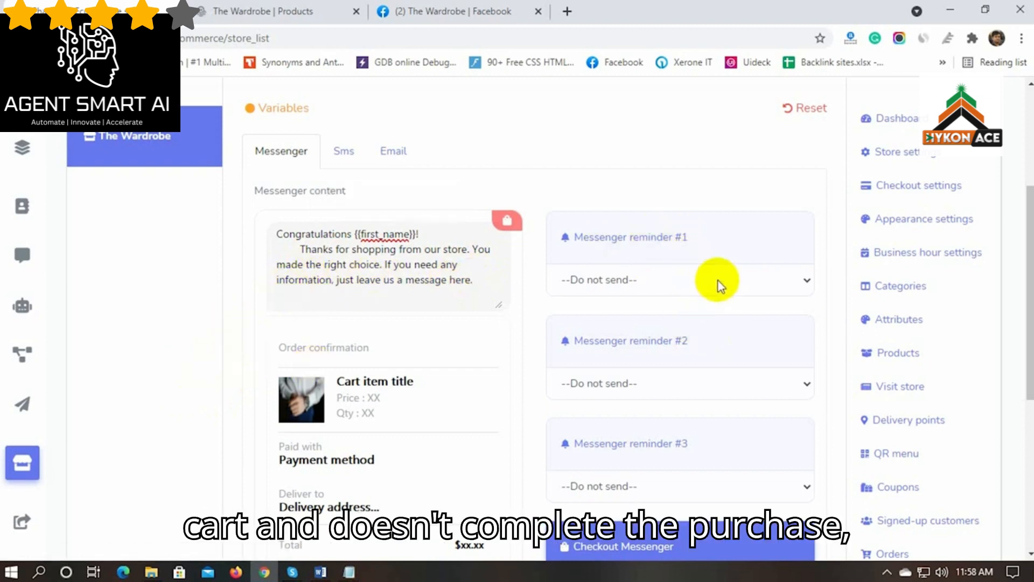
{"action": "left_click", "coordinate": [756, 248]}
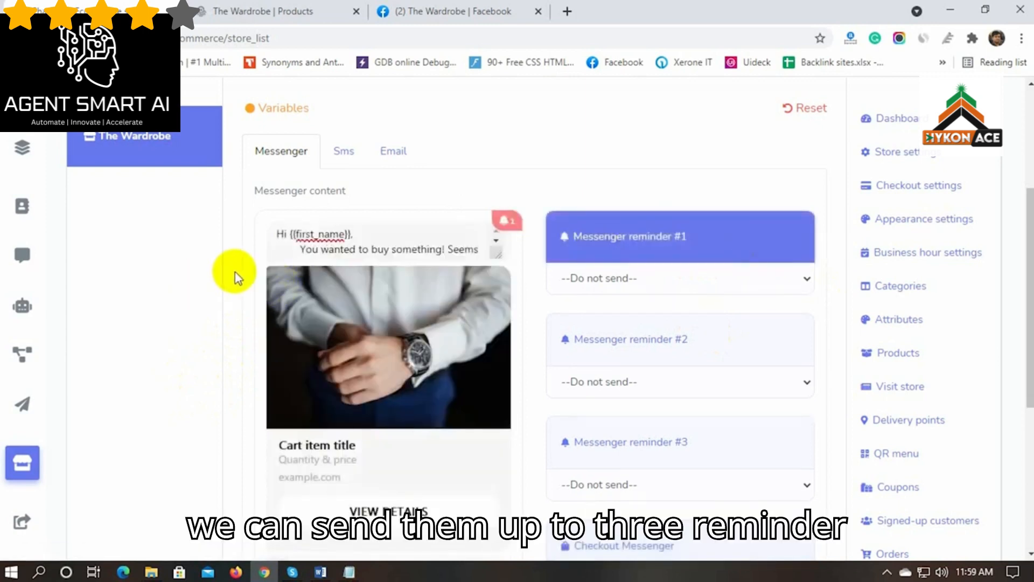
{"action": "left_click", "coordinate": [652, 279]}
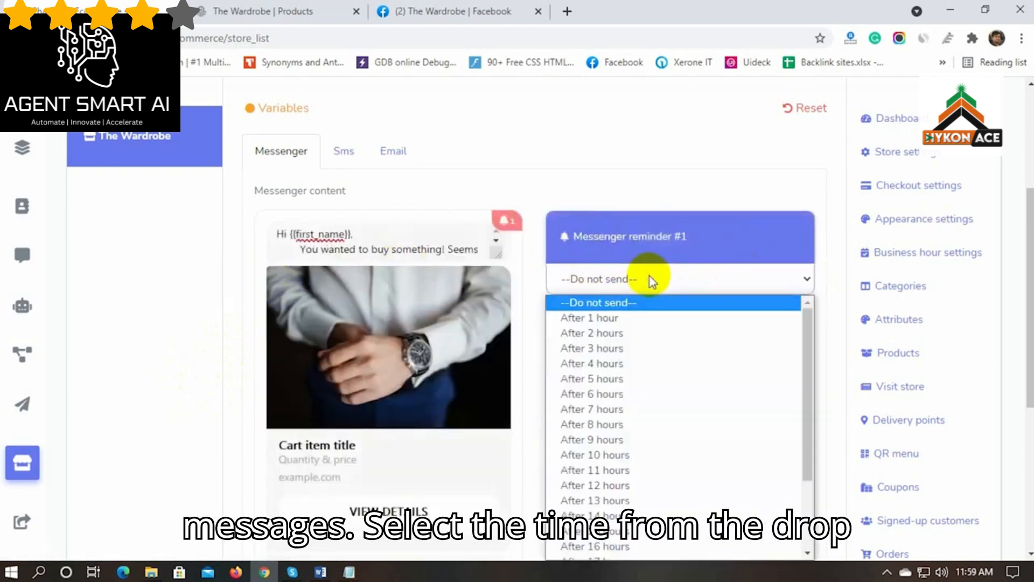
{"action": "left_click", "coordinate": [619, 334]}
{"action": "scroll", "coordinate": [654, 318], "scroll_direction": "down", "scroll_amount": 3}
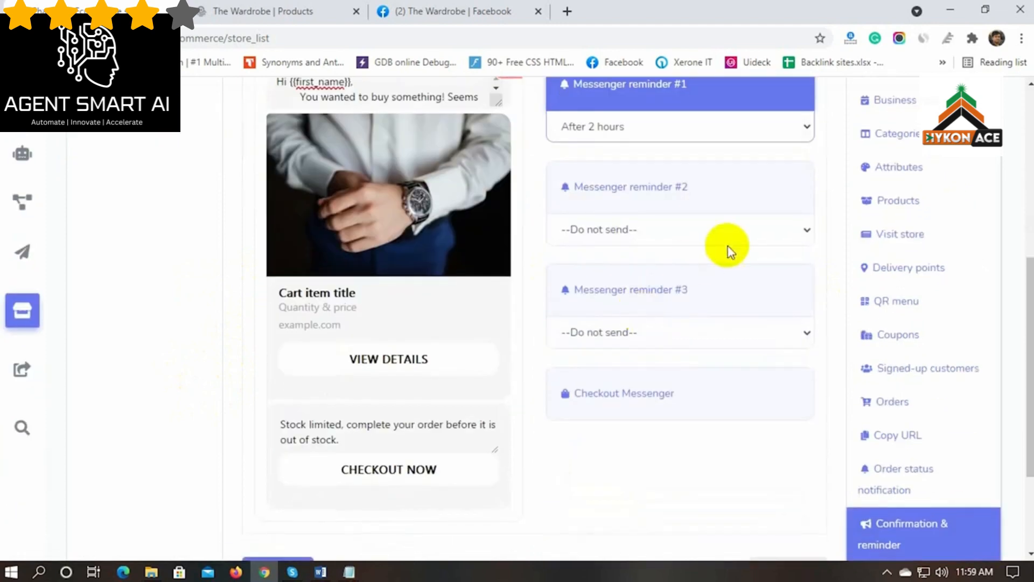
{"action": "left_click", "coordinate": [717, 237]}
{"action": "left_click", "coordinate": [619, 317]}
{"action": "left_click", "coordinate": [636, 330]}
{"action": "left_click", "coordinate": [590, 108]}
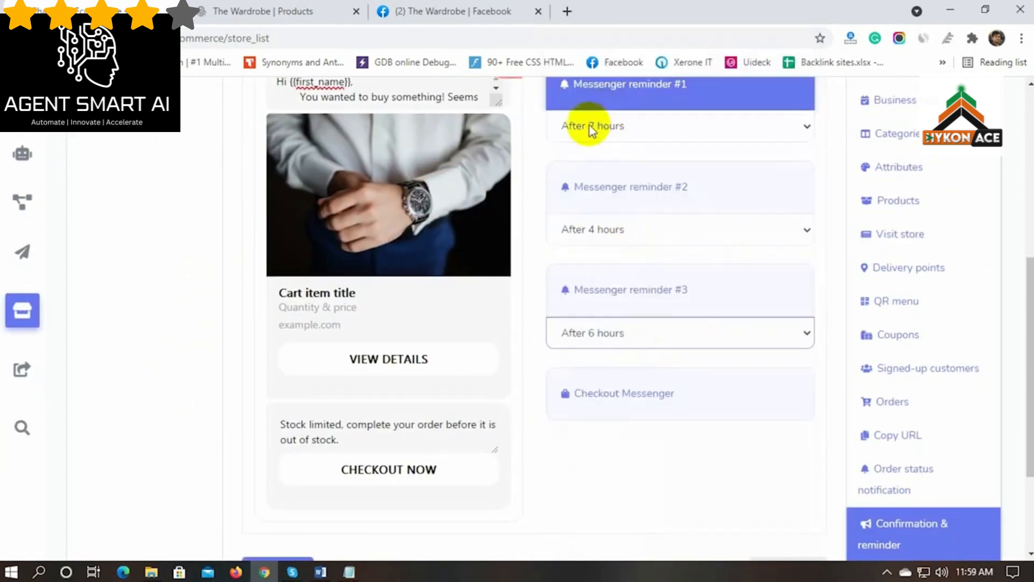
Look over the reminder settings, save them and acknowledge the confirmation
{"action": "scroll", "coordinate": [654, 437], "scroll_direction": "up", "scroll_amount": 1}
{"action": "scroll", "coordinate": [654, 437], "scroll_direction": "up", "scroll_amount": 1}
{"action": "scroll", "coordinate": [649, 377], "scroll_direction": "down", "scroll_amount": 1}
{"action": "left_click", "coordinate": [640, 273]}
{"action": "left_click", "coordinate": [636, 370]}
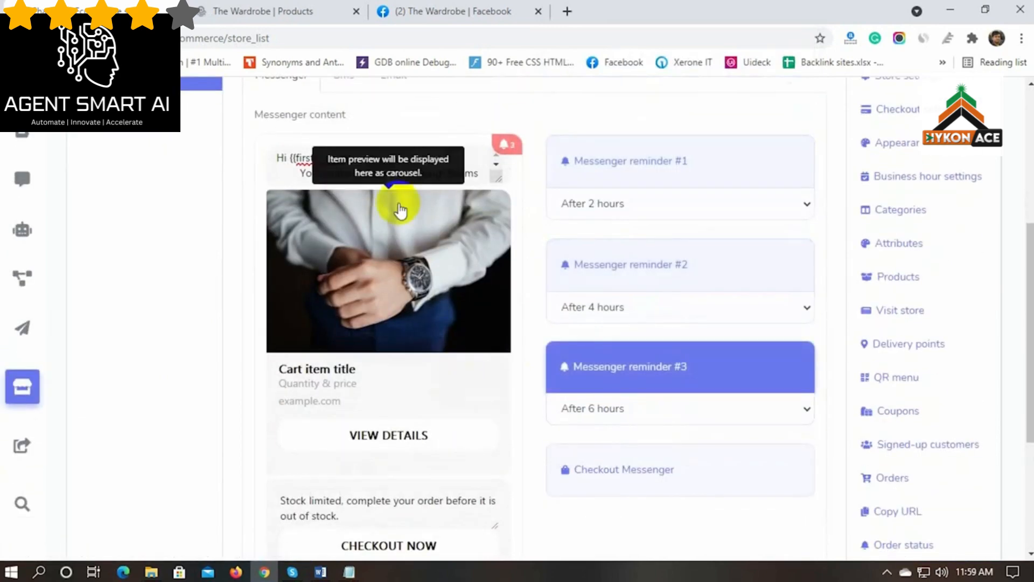
{"action": "left_click_drag", "start_coordinate": [278, 162], "coordinate": [406, 180]}
{"action": "scroll", "coordinate": [192, 411], "scroll_direction": "up", "scroll_amount": 3}
{"action": "scroll", "coordinate": [243, 454], "scroll_direction": "down", "scroll_amount": 6}
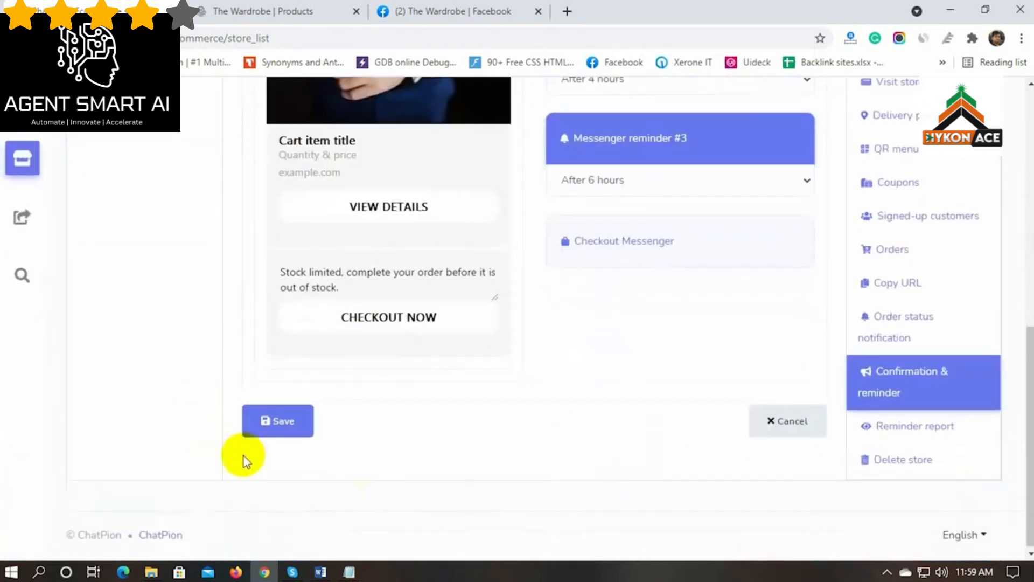
{"action": "left_click", "coordinate": [276, 421]}
{"action": "left_click", "coordinate": [533, 229]}
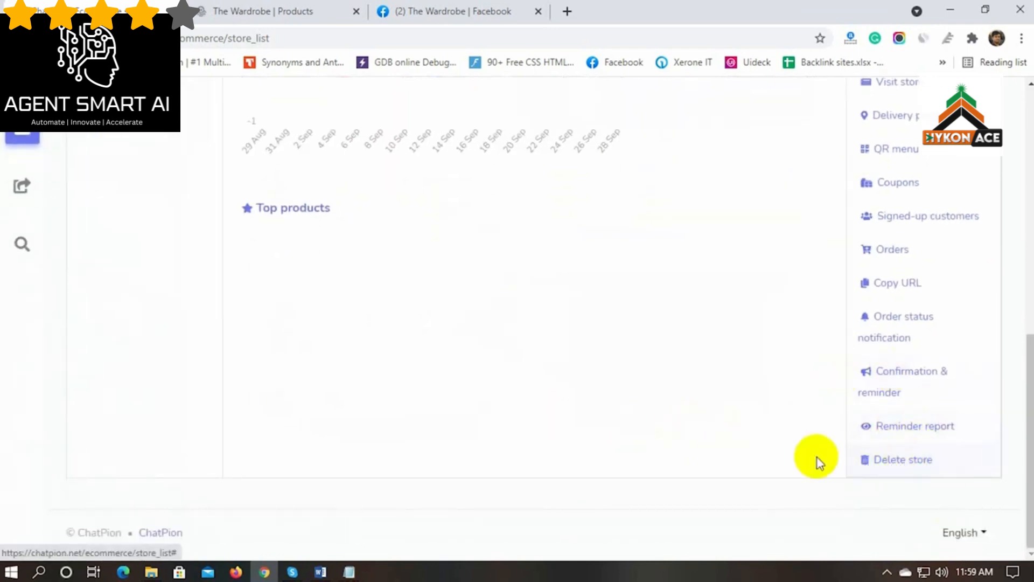
Expand the labelled left sidebar and go to the Visual Flow Builder
{"action": "scroll", "coordinate": [633, 418], "scroll_direction": "up", "scroll_amount": 10}
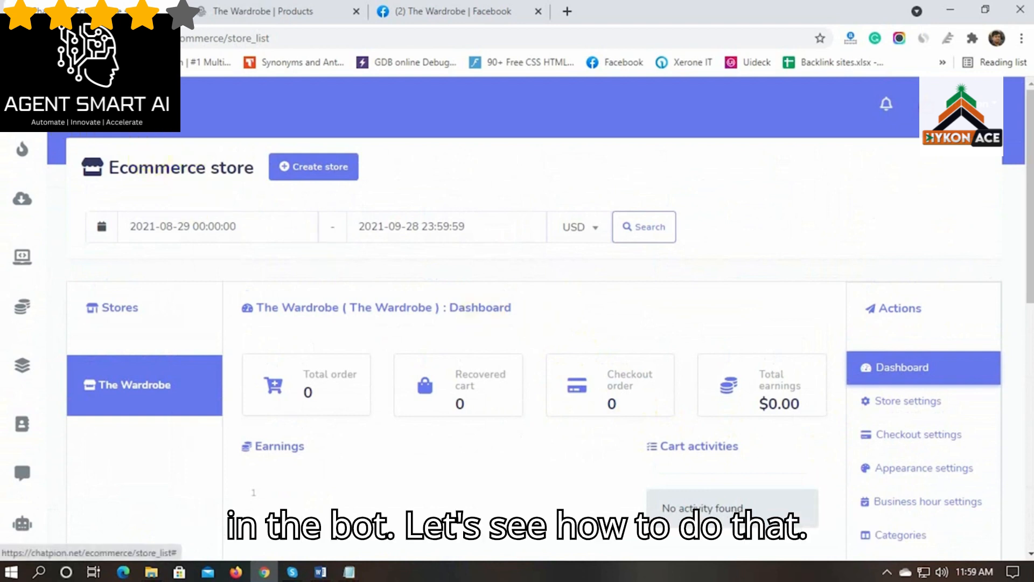
{"action": "left_click", "coordinate": [76, 104]}
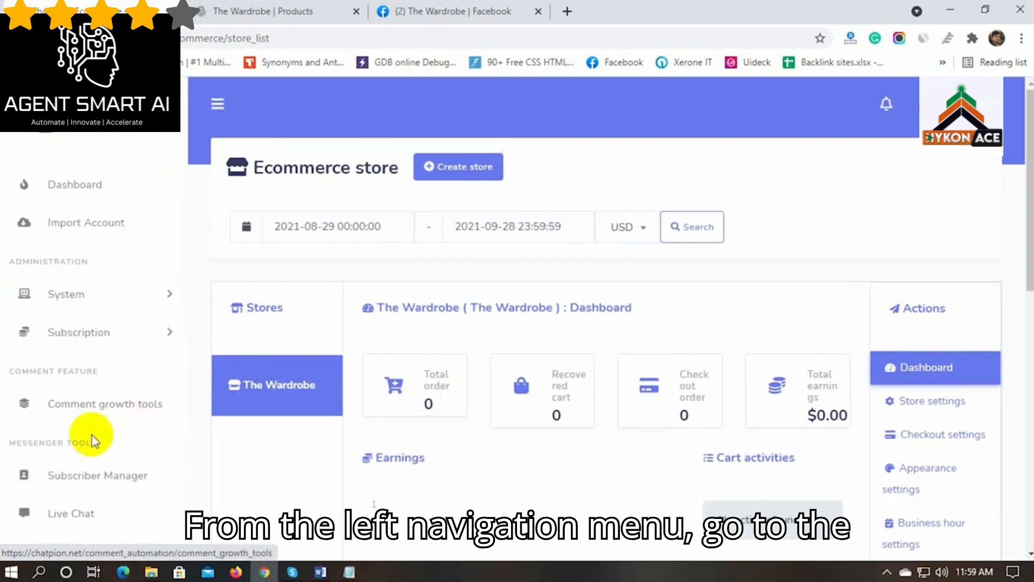
{"action": "scroll", "coordinate": [64, 422], "scroll_direction": "down", "scroll_amount": 2}
{"action": "scroll", "coordinate": [62, 424], "scroll_direction": "down", "scroll_amount": 3}
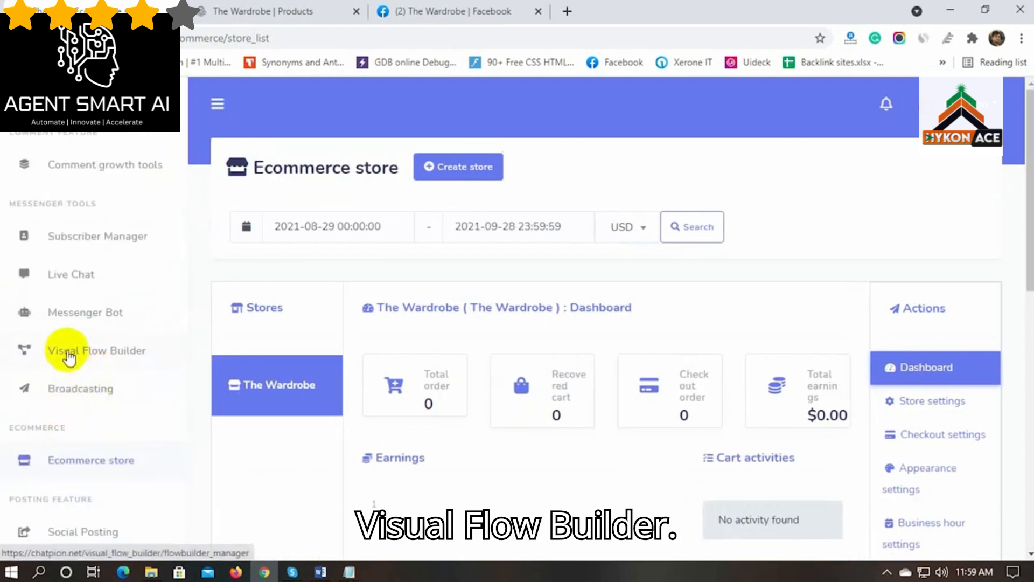
{"action": "left_click", "coordinate": [68, 351]}
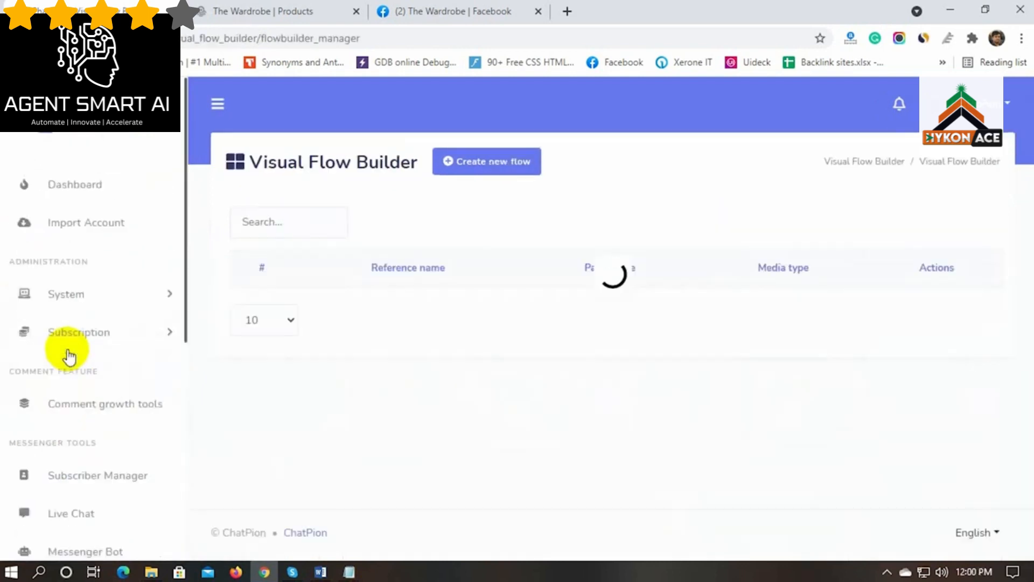
Create a new flow for The Wardrobe page with the start node titled Ecommerce Store
{"action": "left_click", "coordinate": [482, 164]}
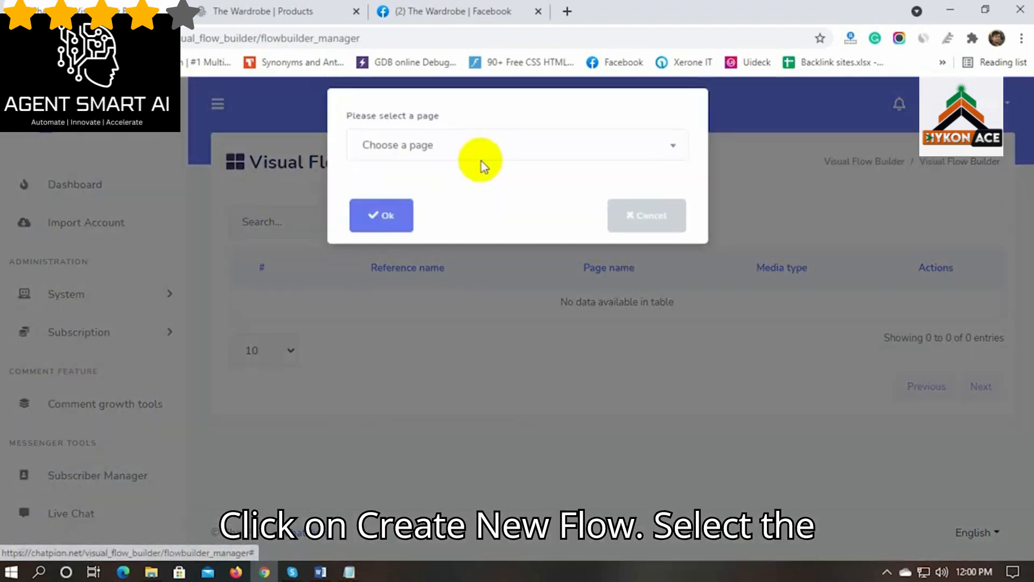
{"action": "left_click", "coordinate": [479, 156]}
{"action": "left_click", "coordinate": [454, 335]}
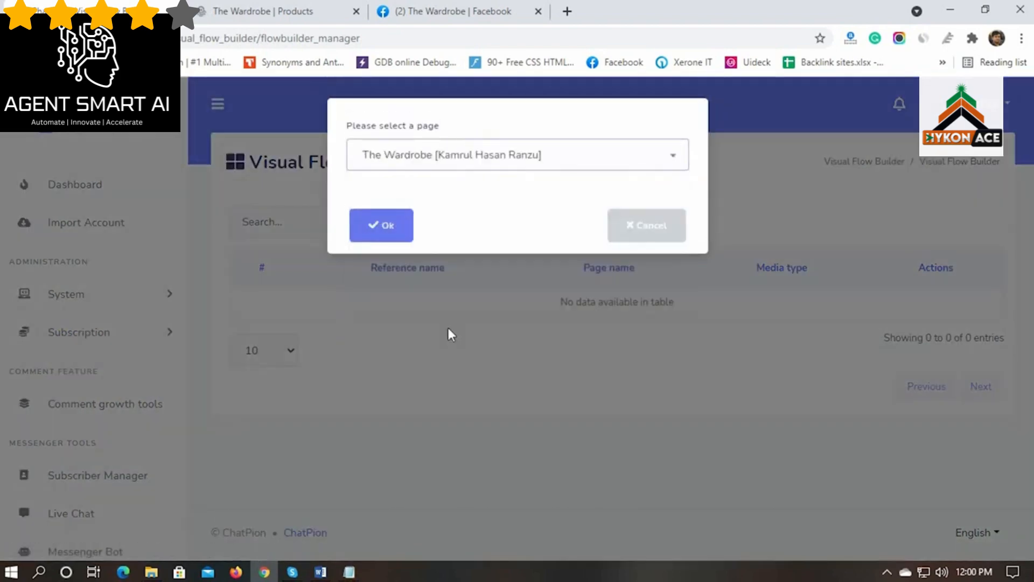
{"action": "left_click", "coordinate": [388, 224]}
{"action": "double_click", "coordinate": [355, 294]}
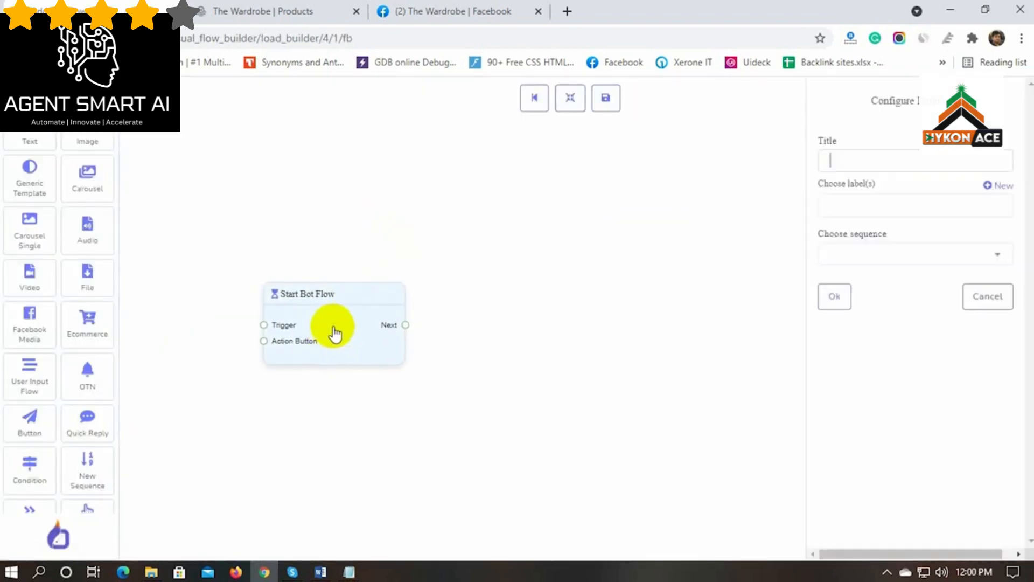
{"action": "left_click", "coordinate": [878, 162]}
{"action": "type", "text": "Ecommerc"}
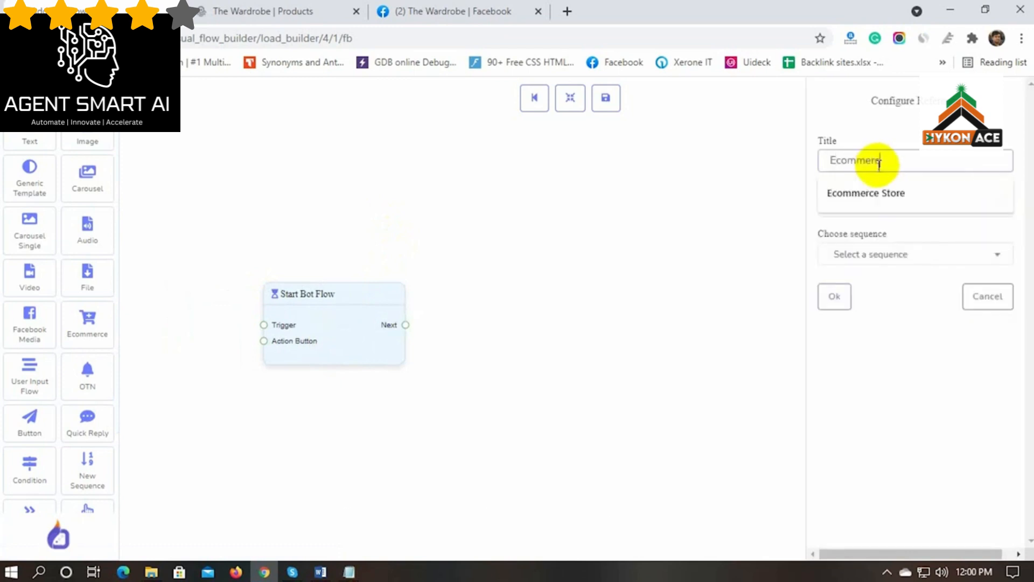
{"action": "type", "text": "e store"}
{"action": "left_click", "coordinate": [897, 193]}
{"action": "left_click", "coordinate": [835, 296]}
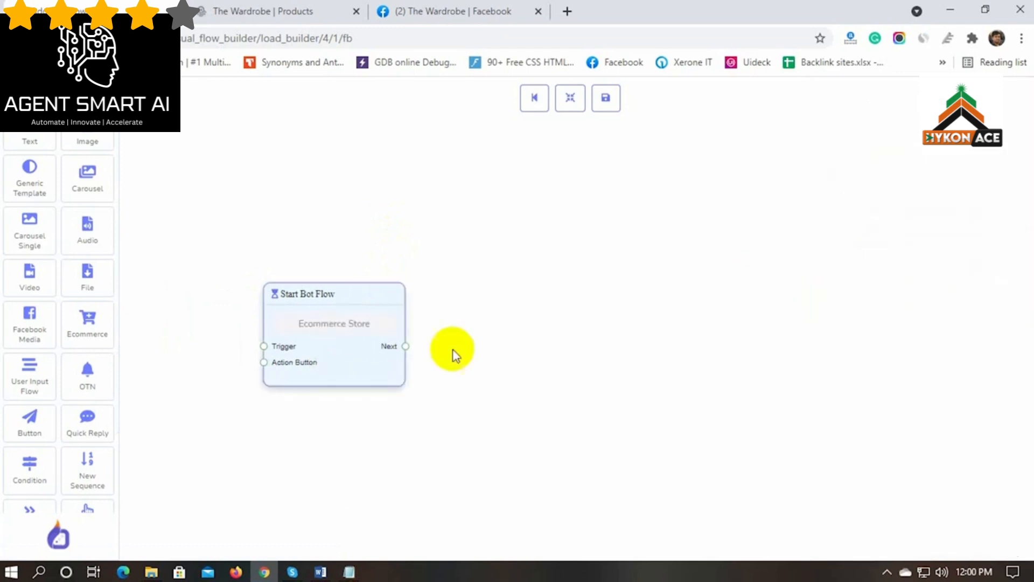
Add a Trigger and an Action Button block, arranged left of the start node
{"action": "left_click_drag", "start_coordinate": [350, 288], "coordinate": [364, 272]}
{"action": "scroll", "coordinate": [31, 451], "scroll_direction": "down", "scroll_amount": 3}
{"action": "left_click_drag", "start_coordinate": [32, 474], "coordinate": [264, 358]}
{"action": "left_click_drag", "start_coordinate": [332, 272], "coordinate": [379, 273]}
{"action": "left_click_drag", "start_coordinate": [99, 431], "coordinate": [207, 470]}
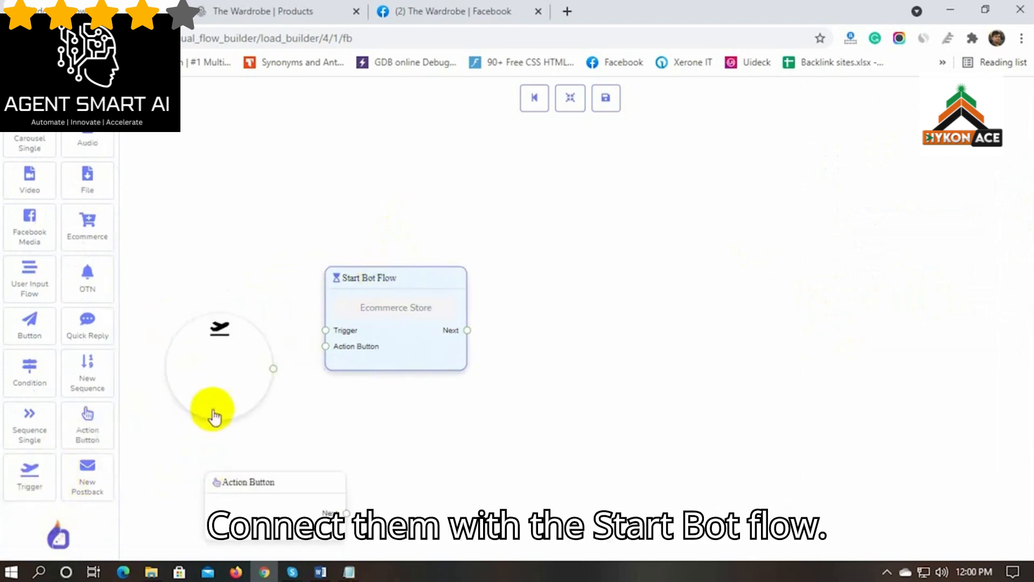
{"action": "left_click_drag", "start_coordinate": [213, 410], "coordinate": [203, 344]}
{"action": "left_click_drag", "start_coordinate": [239, 480], "coordinate": [180, 405]}
Link both blocks to the start node and give the trigger keywords Hi, Hello, Store
{"action": "left_click_drag", "start_coordinate": [264, 302], "coordinate": [319, 321]}
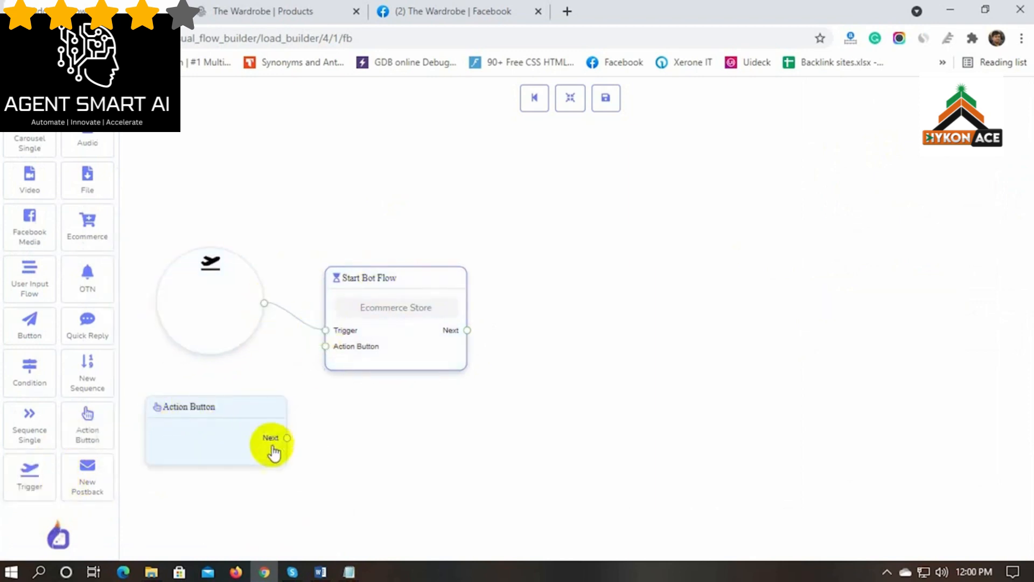
{"action": "left_click_drag", "start_coordinate": [287, 437], "coordinate": [326, 346]}
{"action": "left_click", "coordinate": [208, 308]}
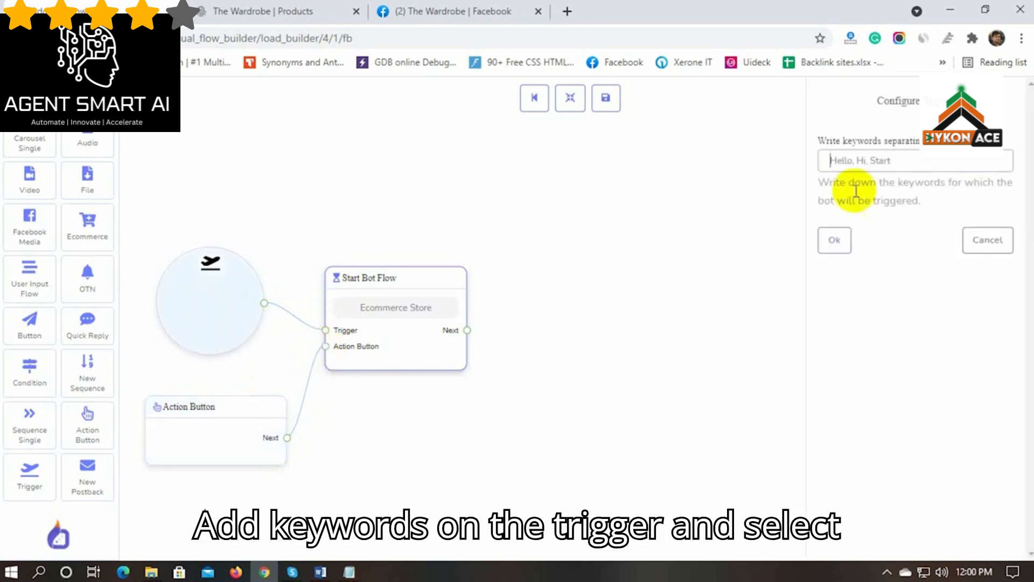
{"action": "type", "text": "Hi, Hello, Store"}
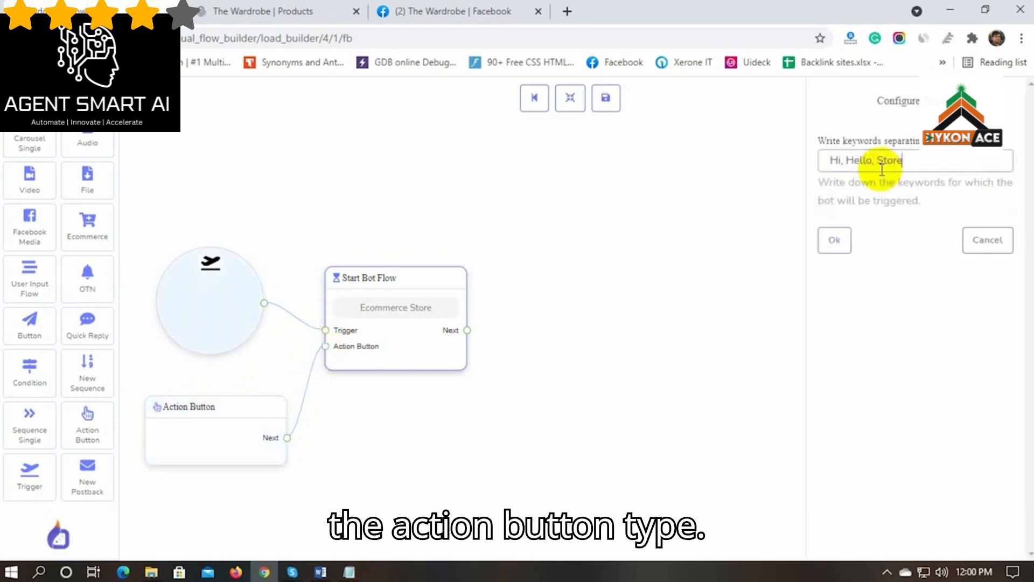
{"action": "left_click", "coordinate": [838, 241]}
Set the action button to Get-Started Template and add a linked Generic Template
{"action": "left_click", "coordinate": [208, 427]}
{"action": "left_click", "coordinate": [859, 141]}
{"action": "left_click", "coordinate": [905, 249]}
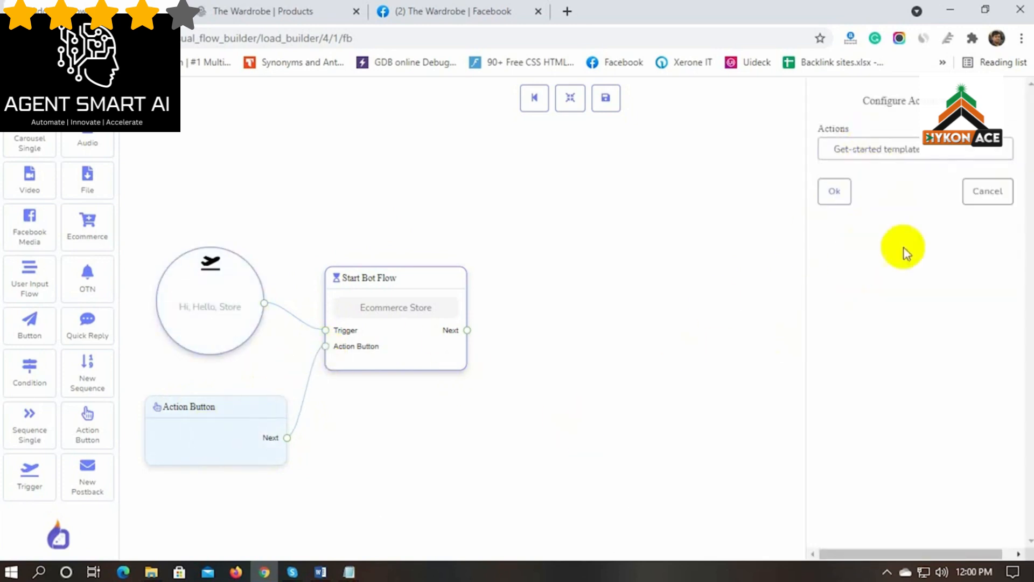
{"action": "left_click", "coordinate": [834, 192]}
{"action": "left_click_drag", "start_coordinate": [411, 282], "coordinate": [431, 282]}
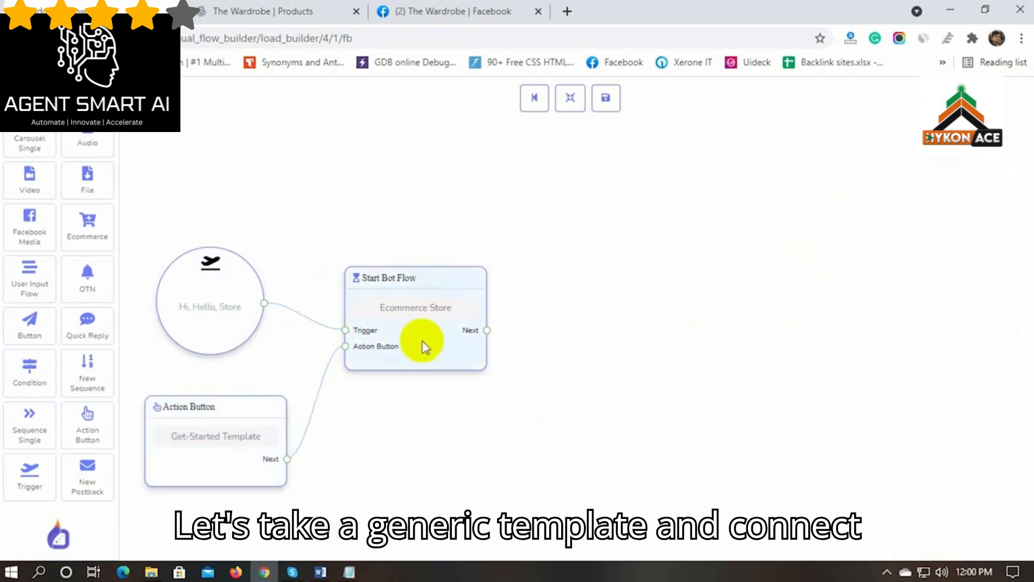
{"action": "scroll", "coordinate": [56, 237], "scroll_direction": "up", "scroll_amount": 2}
{"action": "left_click_drag", "start_coordinate": [30, 175], "coordinate": [544, 269]}
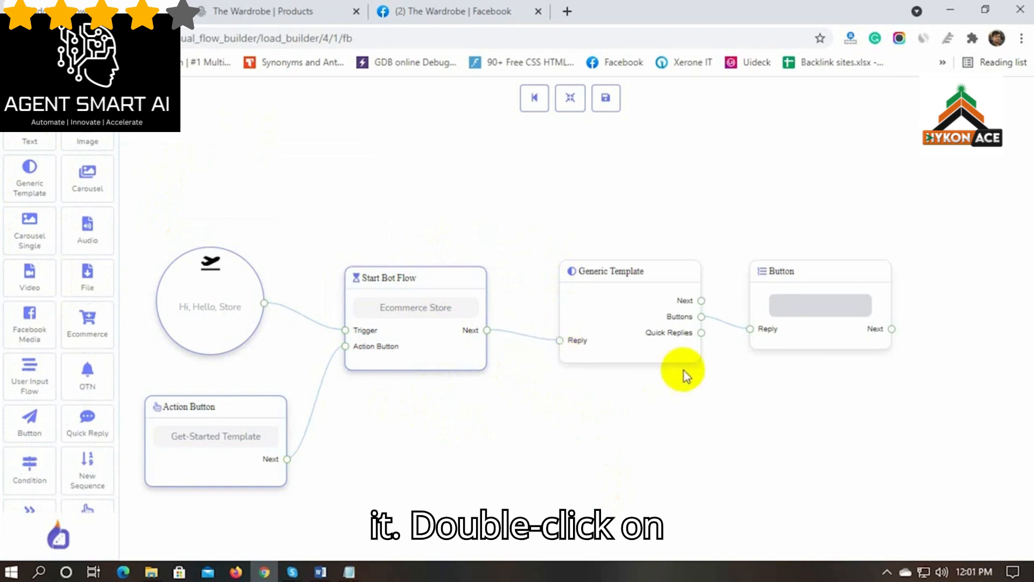
Upload the street-fashion photo ezgif-4-edcbd8bc91a5 from The Wardrobe folder into the generic template
{"action": "double_click", "coordinate": [619, 305]}
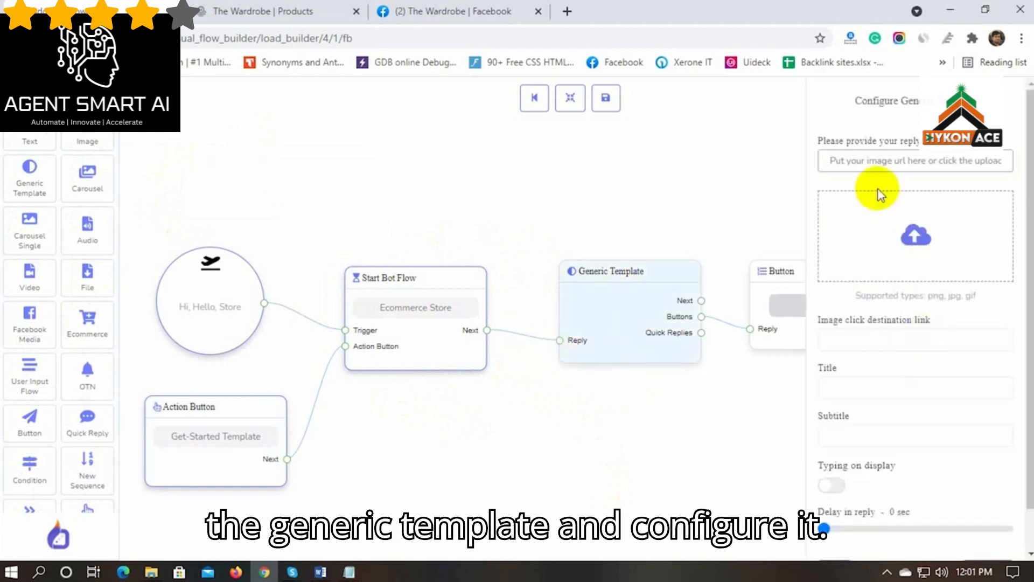
{"action": "left_click", "coordinate": [914, 238]}
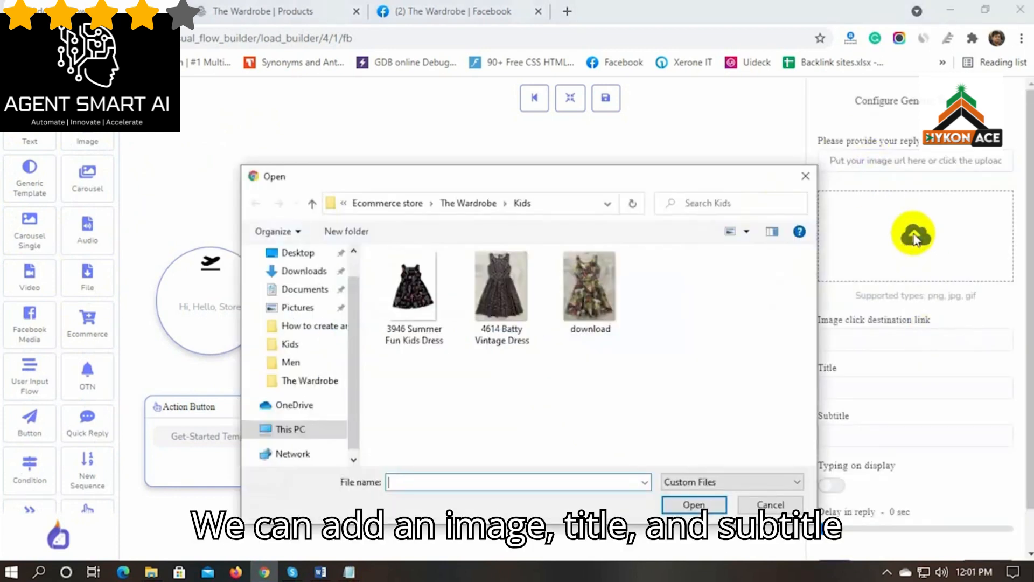
{"action": "left_click", "coordinate": [383, 203]}
{"action": "double_click", "coordinate": [765, 289]}
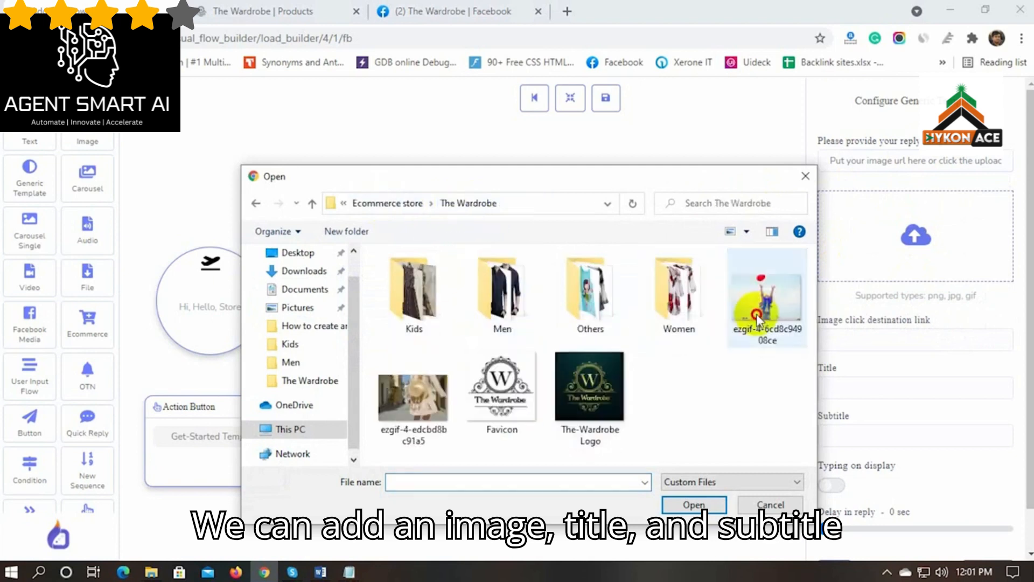
{"action": "left_click", "coordinate": [420, 412]}
{"action": "left_click", "coordinate": [693, 505]}
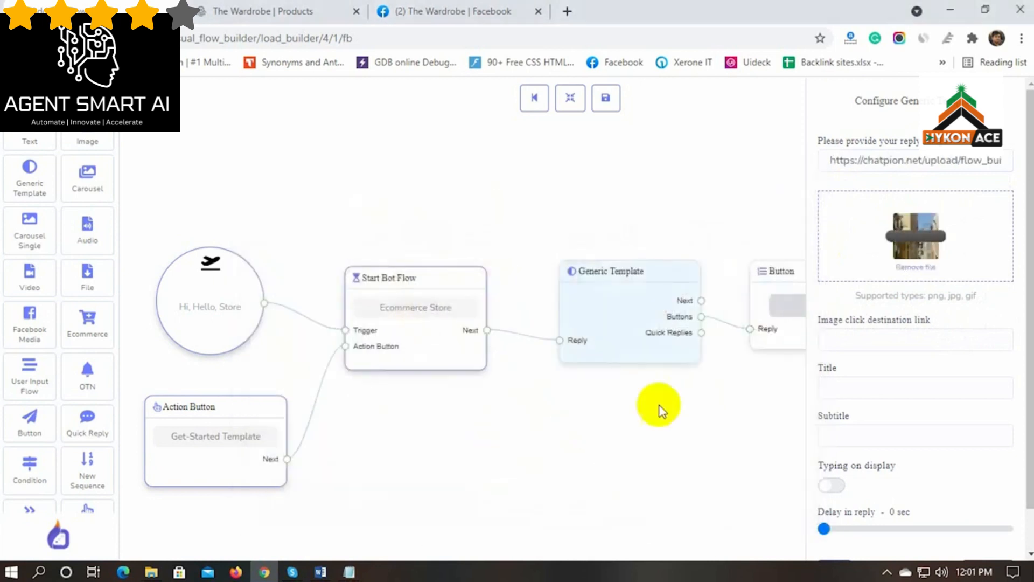
Give the template title The Wardrobe, subtitle Wear Your Dreams and a reply delay, then apply
{"action": "left_click", "coordinate": [875, 390]}
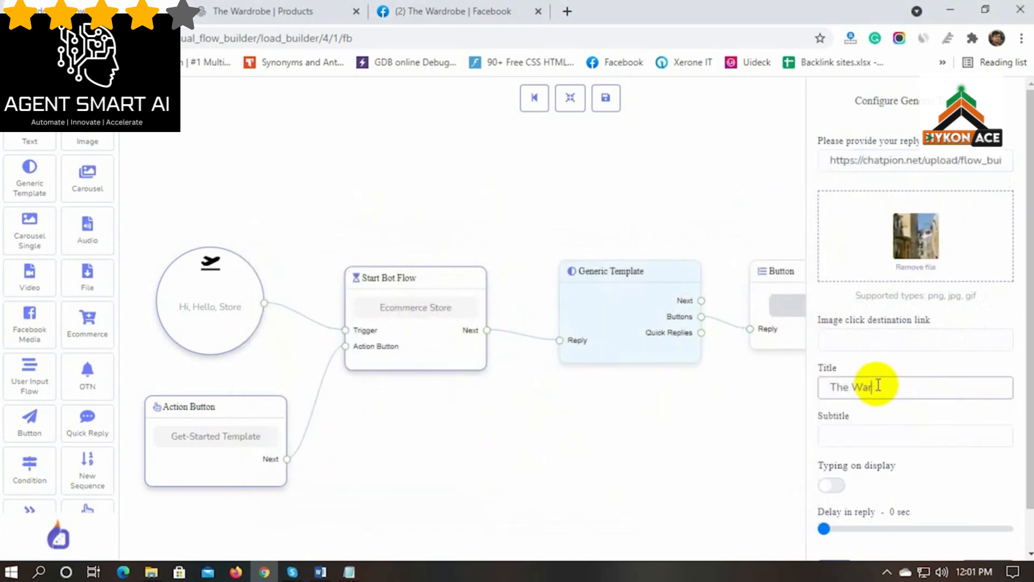
{"action": "type", "text": "The Wardrobe"}
{"action": "left_click", "coordinate": [845, 428]}
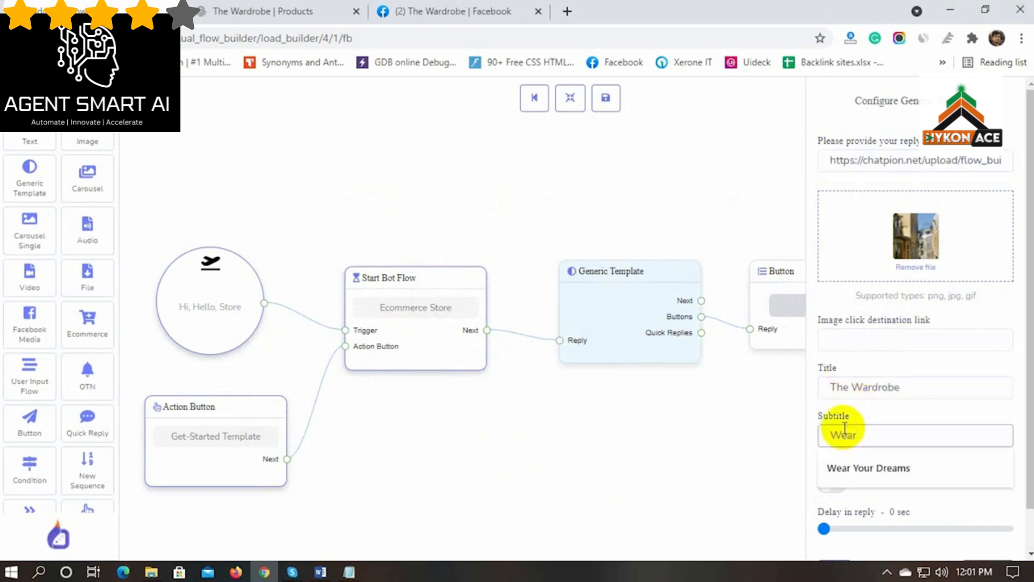
{"action": "left_click", "coordinate": [856, 467]}
{"action": "scroll", "coordinate": [723, 436], "scroll_direction": "down", "scroll_amount": 2}
{"action": "scroll", "coordinate": [671, 461], "scroll_direction": "up", "scroll_amount": 1}
{"action": "left_click", "coordinate": [830, 533]}
{"action": "scroll", "coordinate": [838, 506], "scroll_direction": "down", "scroll_amount": 1}
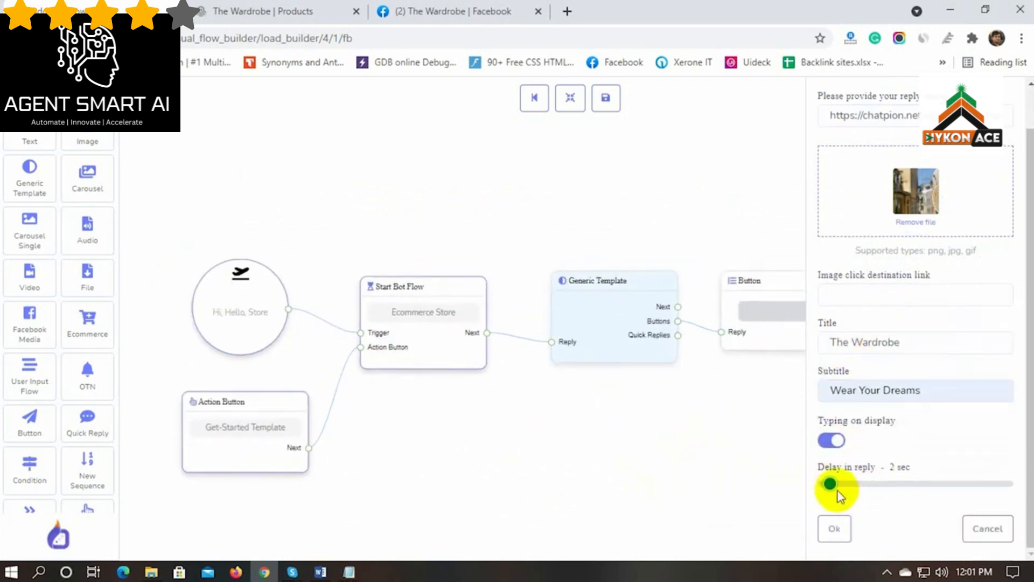
{"action": "left_click", "coordinate": [834, 527]}
{"action": "left_click_drag", "start_coordinate": [666, 281], "coordinate": [667, 184]}
Label the button Visit Our Store and make it a Webview [FULL] button
{"action": "double_click", "coordinate": [842, 313]}
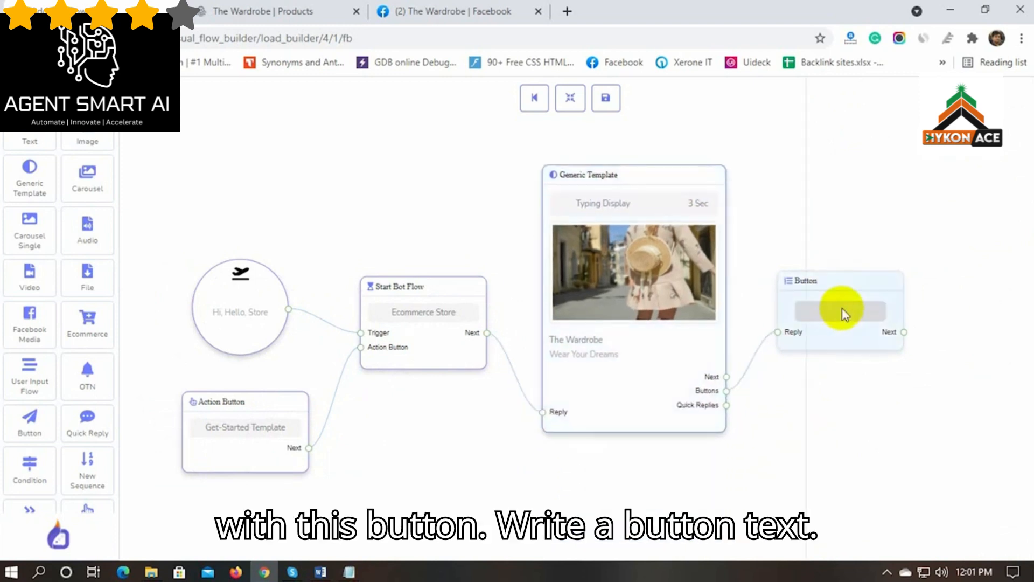
{"action": "left_click", "coordinate": [860, 161]}
{"action": "type", "text": "Visit Op"}
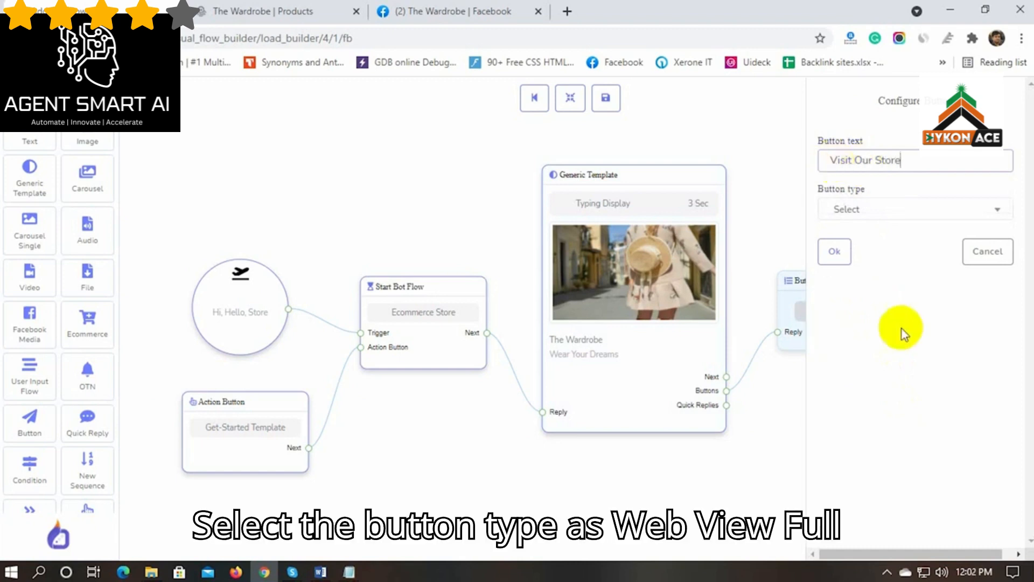
{"action": "left_click", "coordinate": [890, 211]}
{"action": "scroll", "coordinate": [862, 301], "scroll_direction": "down", "scroll_amount": 3}
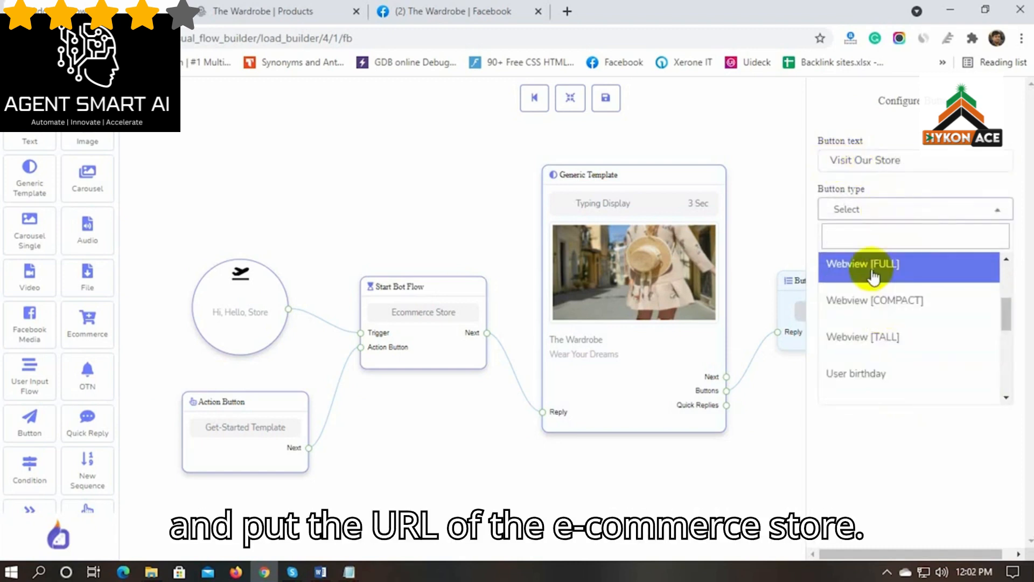
{"action": "left_click", "coordinate": [873, 276]}
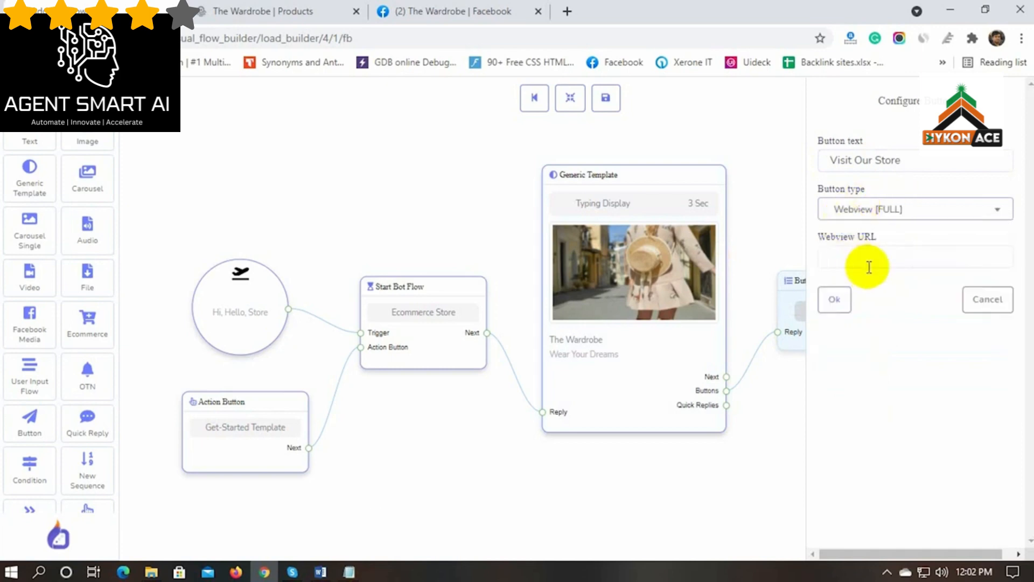
Use the store page's URL as the webview link, confirm, and save the bot flow
{"action": "left_click", "coordinate": [277, 9]}
{"action": "left_click", "coordinate": [233, 40]}
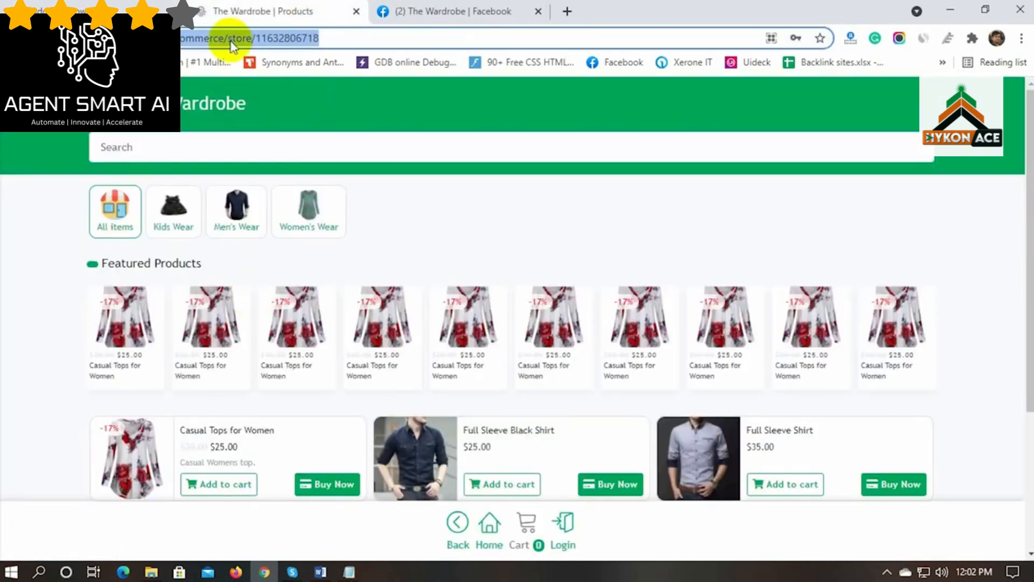
{"action": "key", "text": "ctrl+c"}
{"action": "left_click", "coordinate": [74, 6]}
{"action": "left_click", "coordinate": [876, 252]}
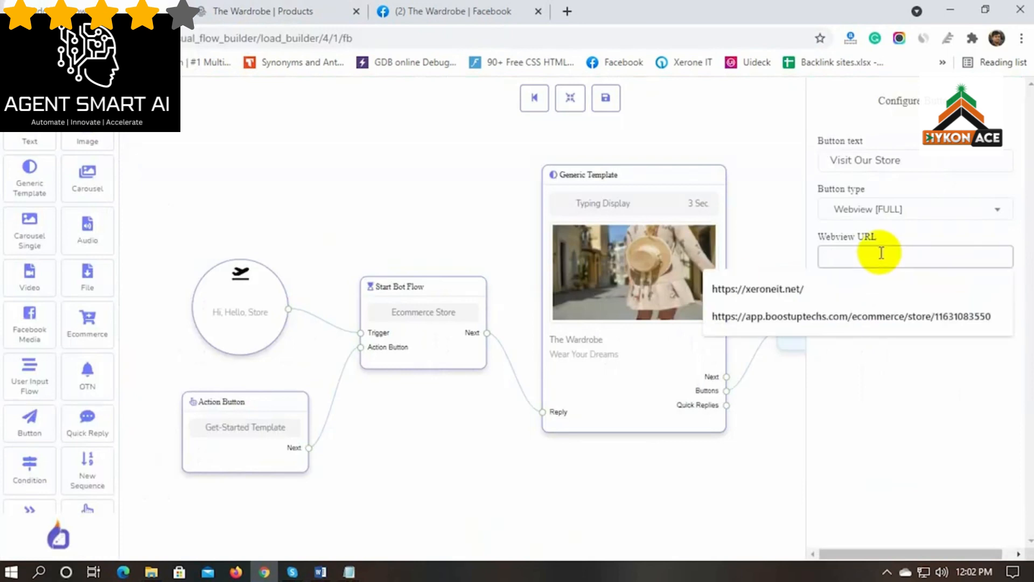
{"action": "key", "text": "ctrl+v"}
{"action": "left_click", "coordinate": [839, 295]}
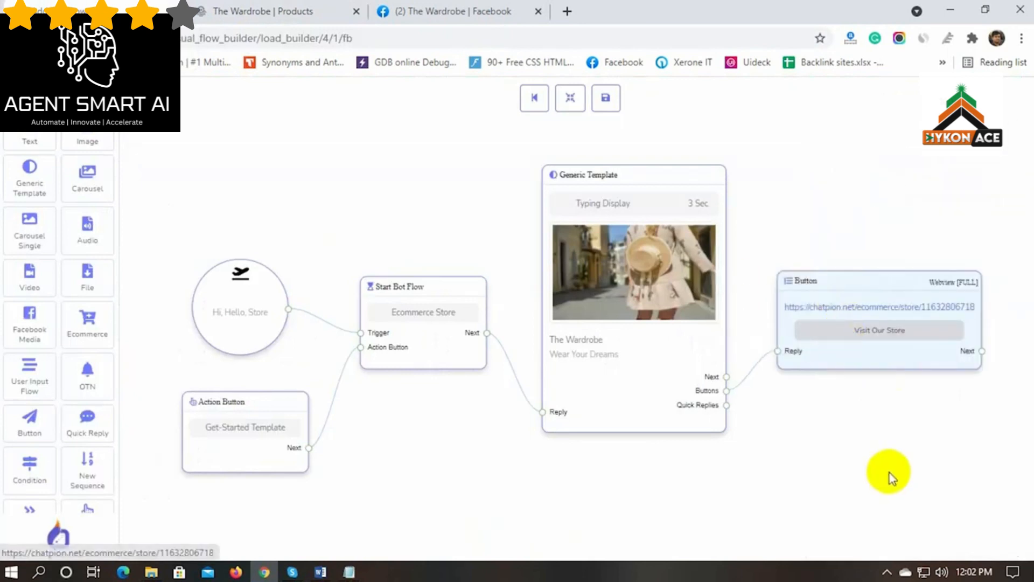
{"action": "left_click", "coordinate": [606, 101]}
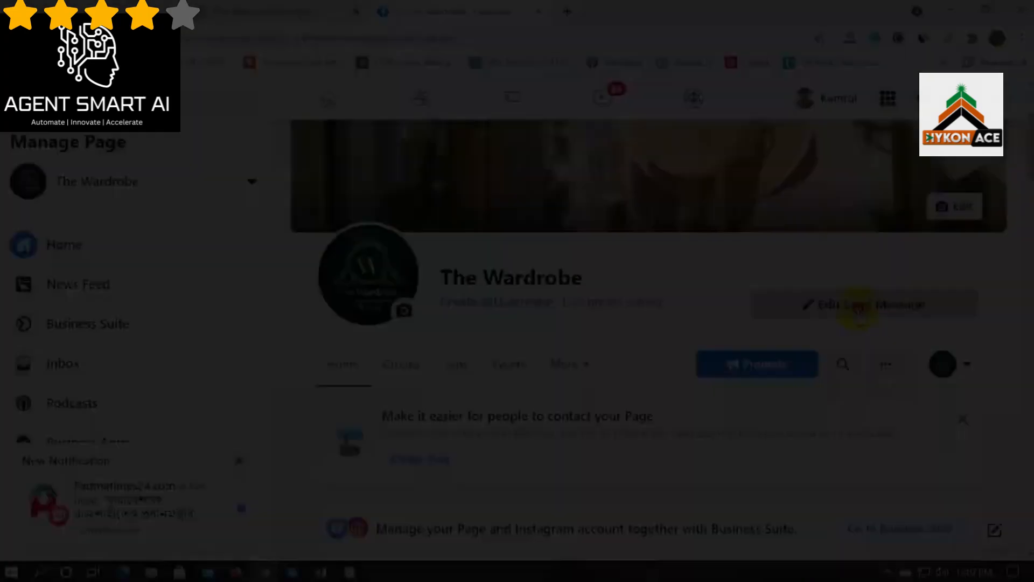
{"action": "left_click", "coordinate": [843, 303]}
Open a test Messenger chat with The Wardrobe and send the bot a hello
{"action": "left_click", "coordinate": [817, 355]}
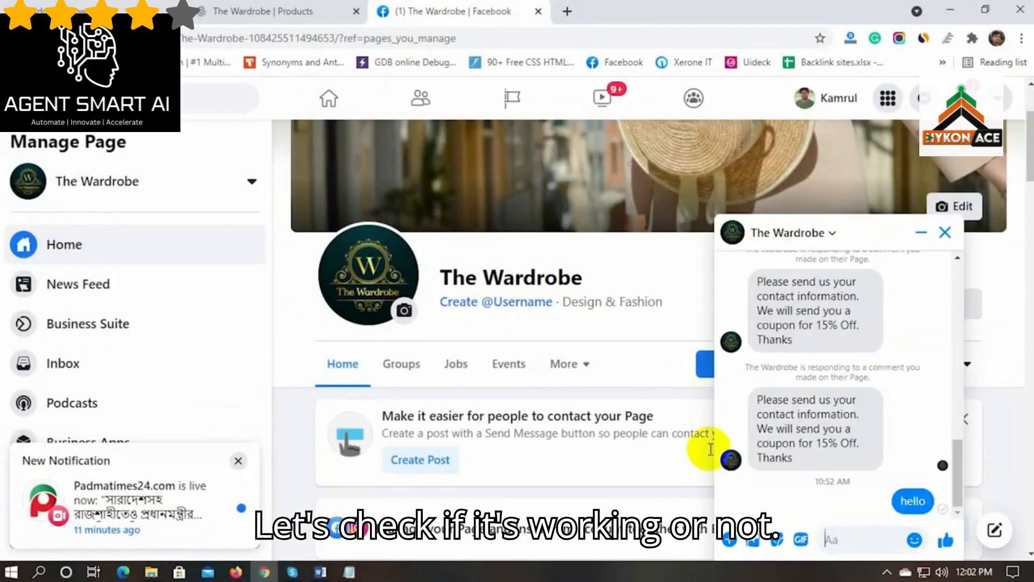
{"action": "left_click", "coordinate": [851, 537]}
{"action": "type", "text": "hello"}
{"action": "key", "text": "Return"}
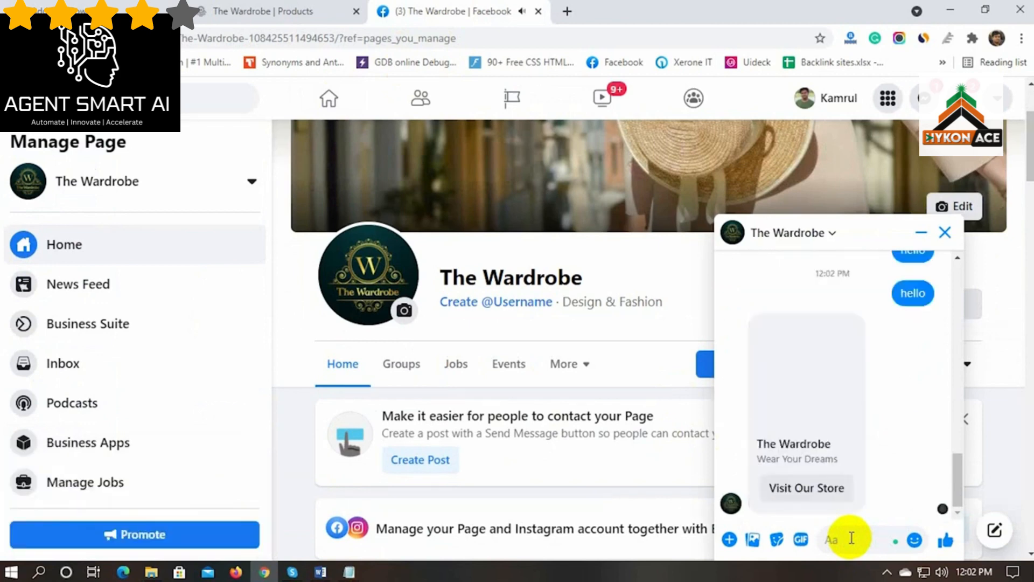
Open the store from the bot's card and add Tops for Kids and Tops to the cart
{"action": "left_click", "coordinate": [806, 490]}
{"action": "scroll", "coordinate": [506, 462], "scroll_direction": "down", "scroll_amount": 5}
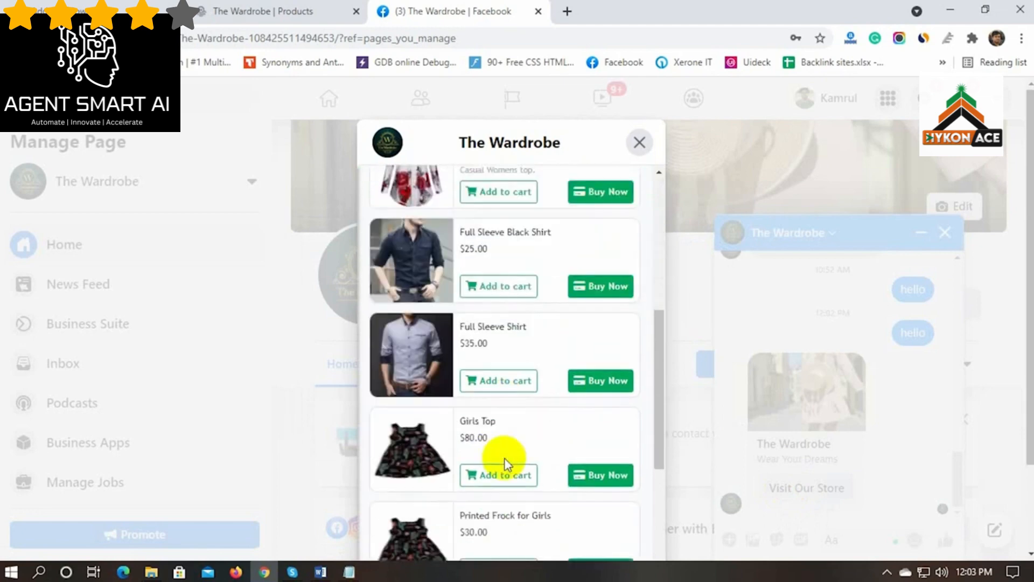
{"action": "scroll", "coordinate": [506, 461], "scroll_direction": "down", "scroll_amount": 8}
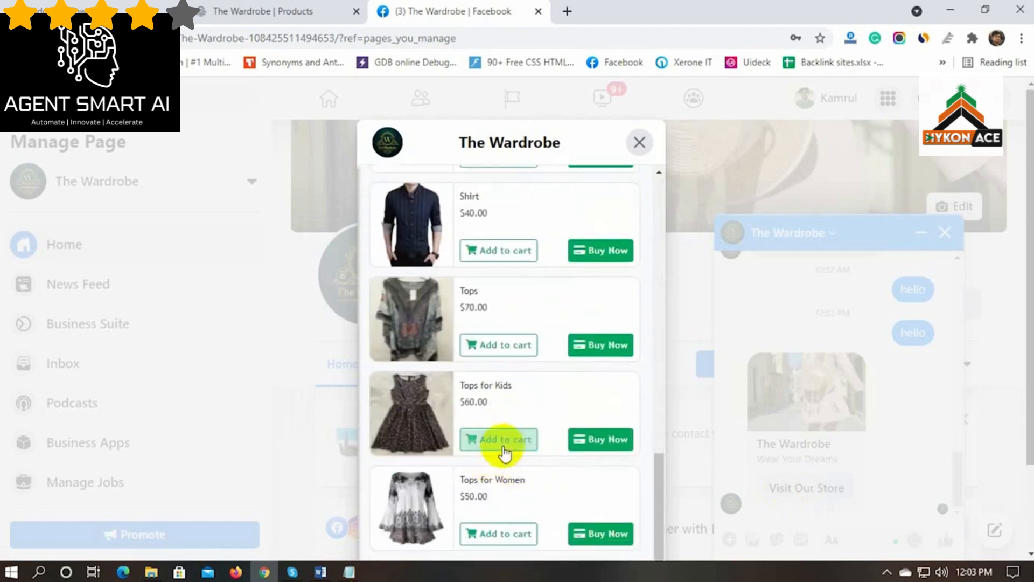
{"action": "left_click", "coordinate": [503, 446]}
{"action": "left_click", "coordinate": [503, 343]}
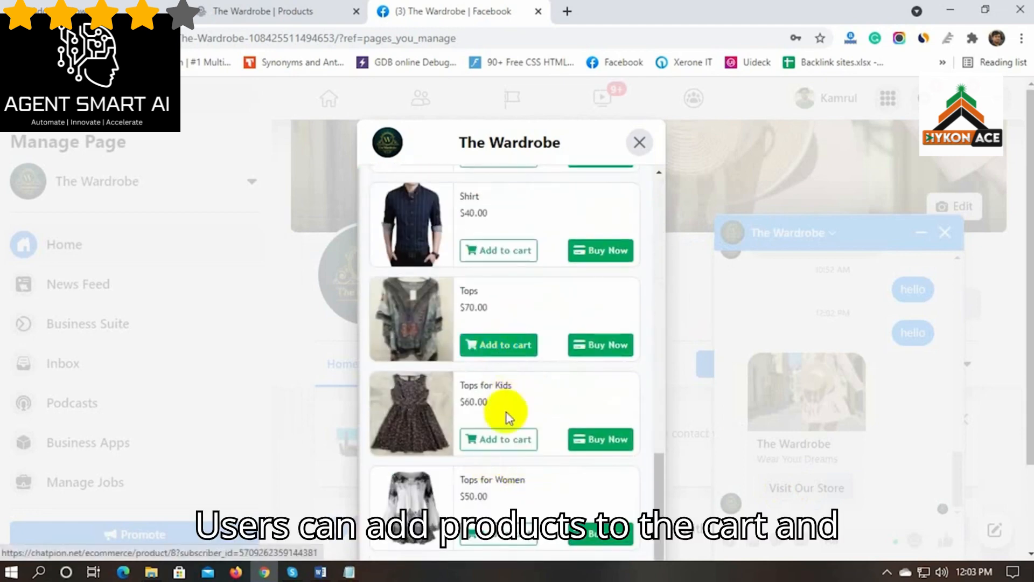
{"action": "scroll", "coordinate": [506, 423], "scroll_direction": "down", "scroll_amount": 2}
{"action": "left_click", "coordinate": [504, 484]}
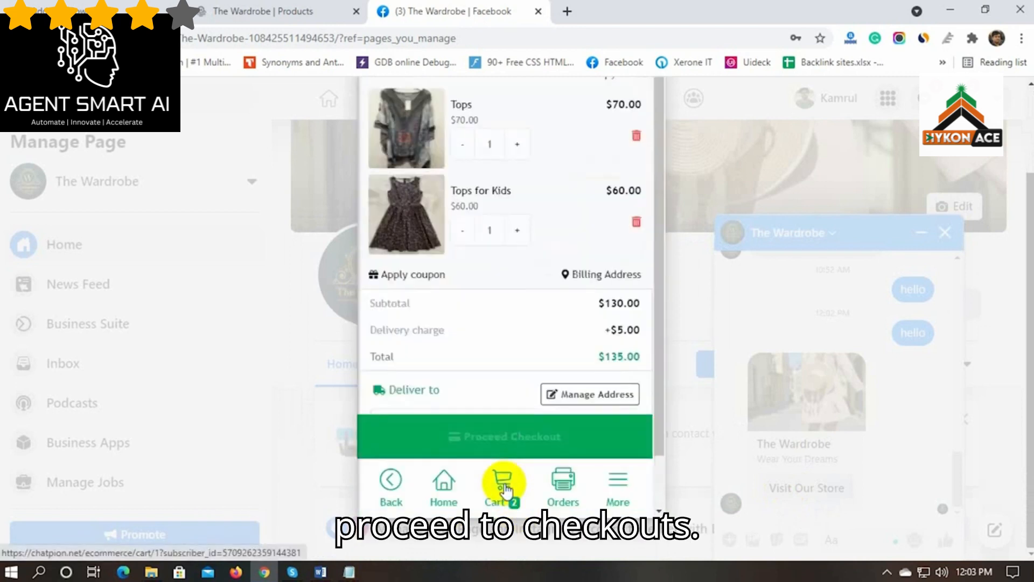
Check out the $130 cart with store pickup and Cash on Delivery, placing Order #1
{"action": "scroll", "coordinate": [490, 345], "scroll_direction": "down", "scroll_amount": 1}
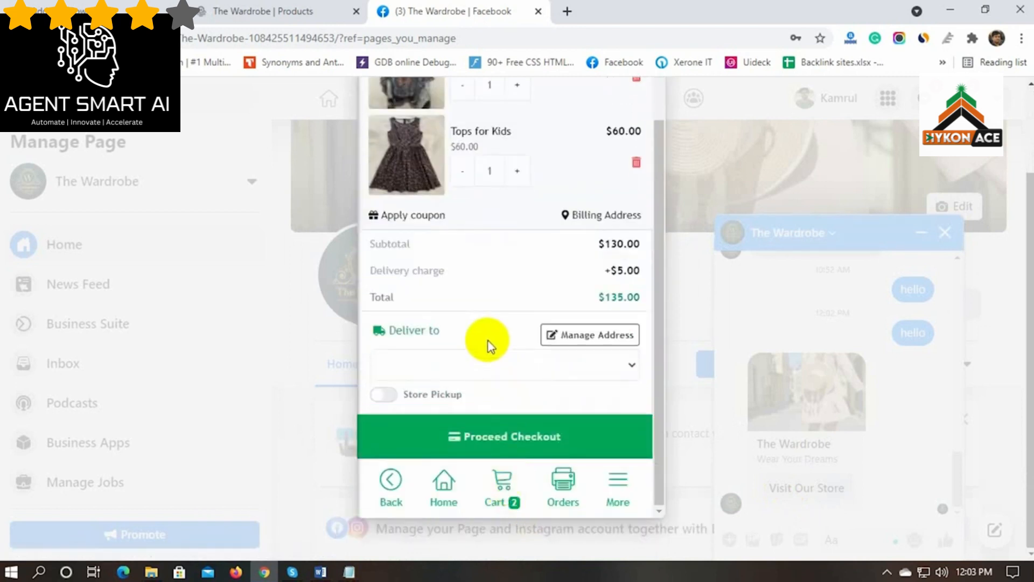
{"action": "left_click", "coordinate": [384, 396]}
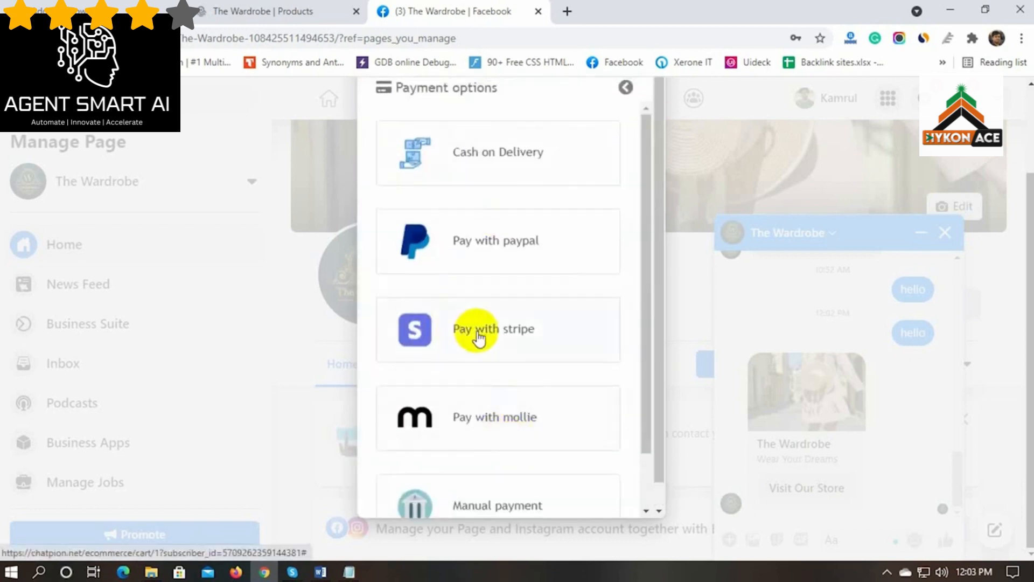
{"action": "scroll", "coordinate": [485, 431], "scroll_direction": "down", "scroll_amount": 1}
{"action": "scroll", "coordinate": [487, 450], "scroll_direction": "up", "scroll_amount": 1}
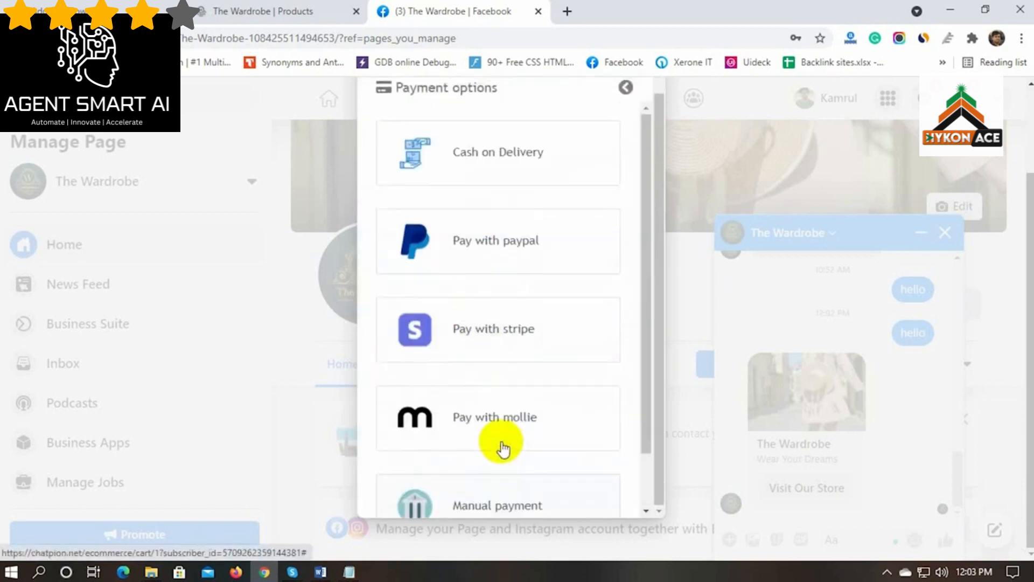
{"action": "left_click", "coordinate": [501, 158]}
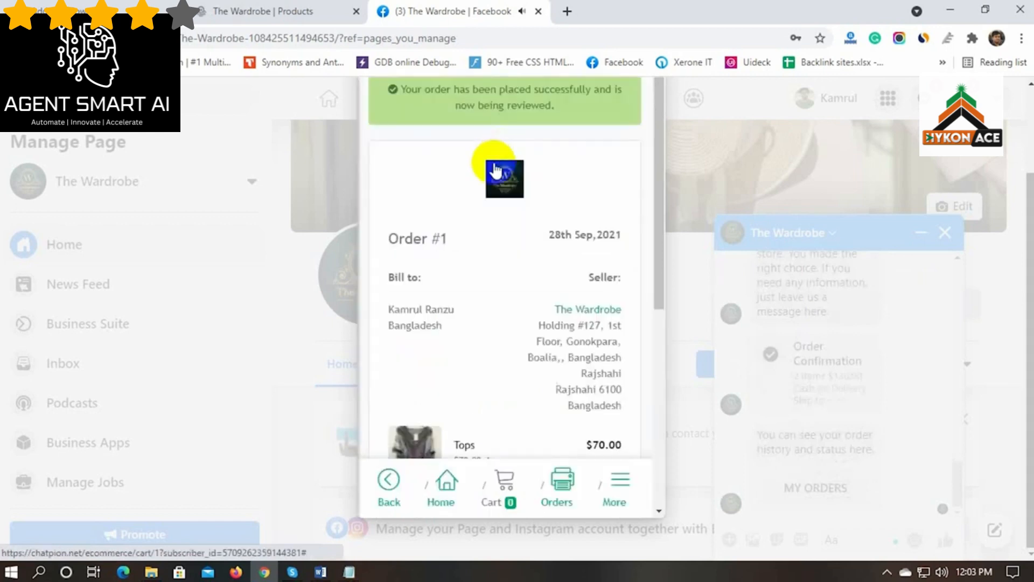
{"action": "scroll", "coordinate": [474, 294], "scroll_direction": "down", "scroll_amount": 6}
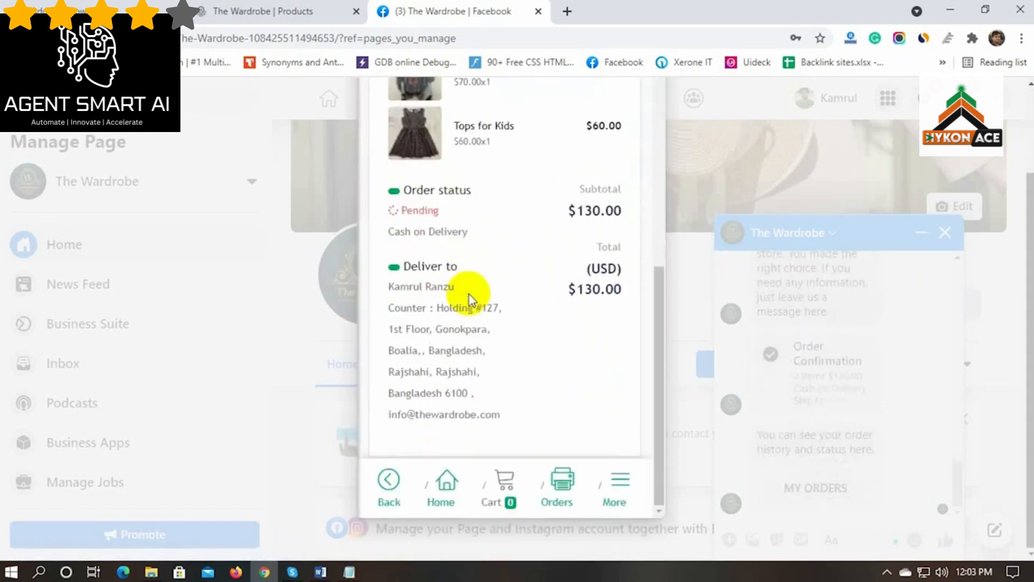
{"action": "scroll", "coordinate": [472, 299], "scroll_direction": "up", "scroll_amount": 7}
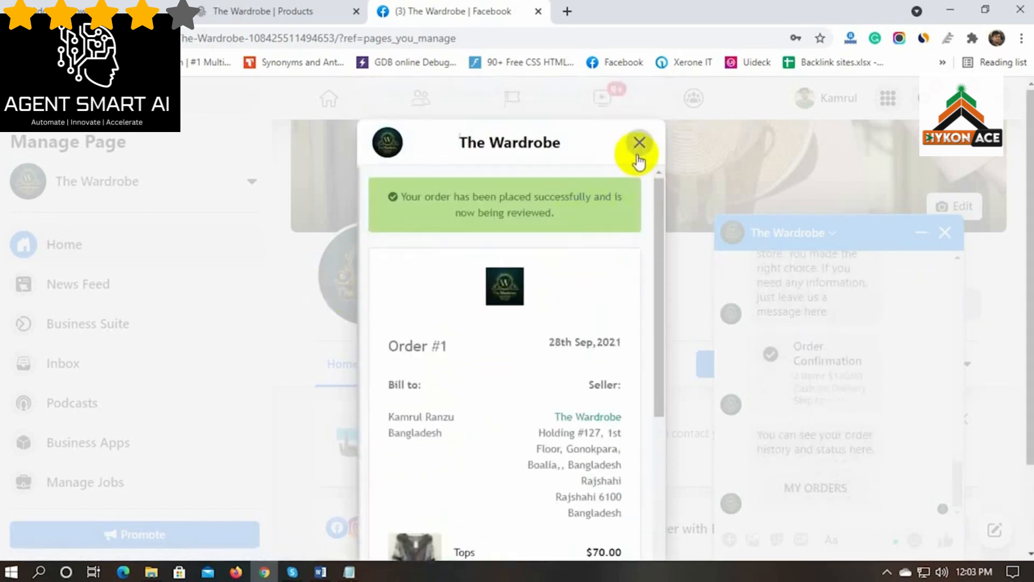
{"action": "left_click", "coordinate": [638, 144]}
Leave the bot flow editor and open The Wardrobe store's Orders list
{"action": "left_click_drag", "start_coordinate": [756, 437], "coordinate": [740, 491]}
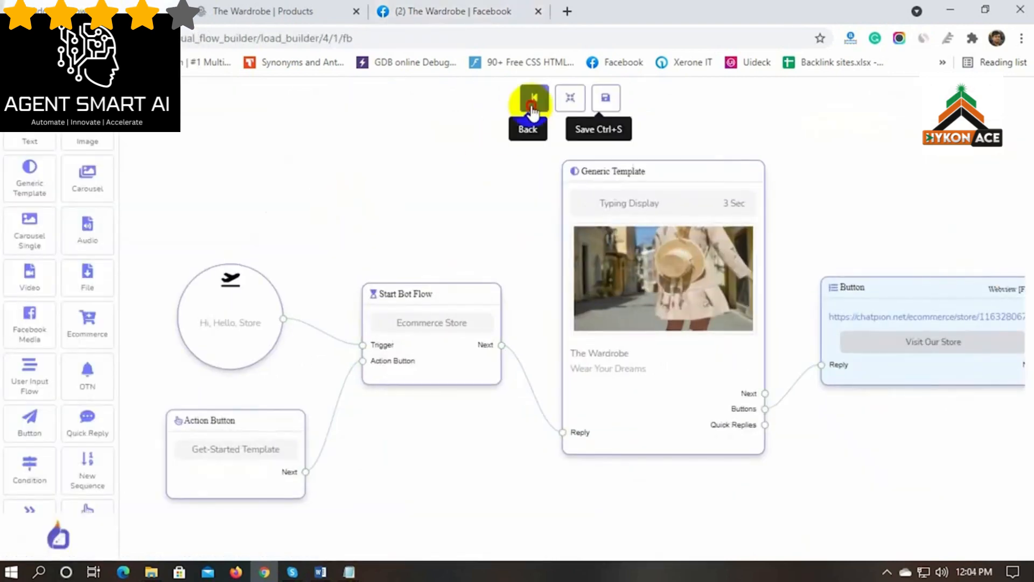
{"action": "left_click", "coordinate": [532, 111]}
{"action": "scroll", "coordinate": [50, 468], "scroll_direction": "down", "scroll_amount": 5}
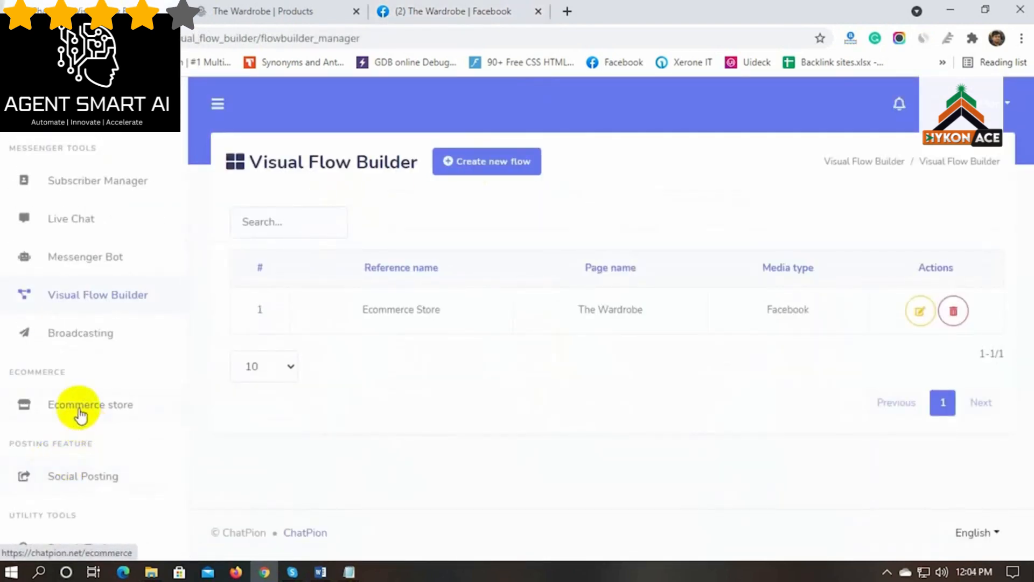
{"action": "left_click", "coordinate": [80, 415]}
{"action": "scroll", "coordinate": [891, 463], "scroll_direction": "down", "scroll_amount": 10}
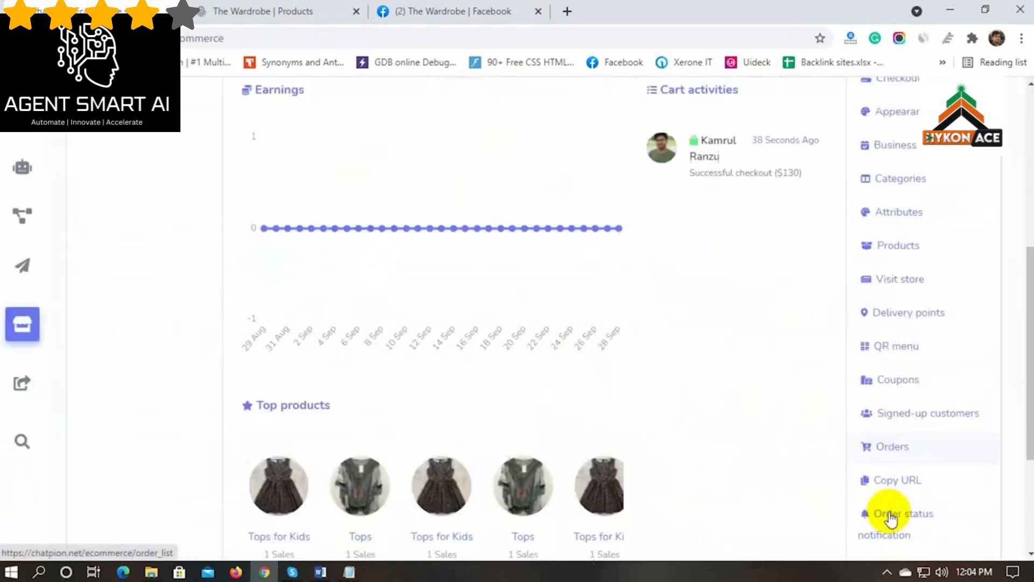
{"action": "left_click", "coordinate": [892, 403]}
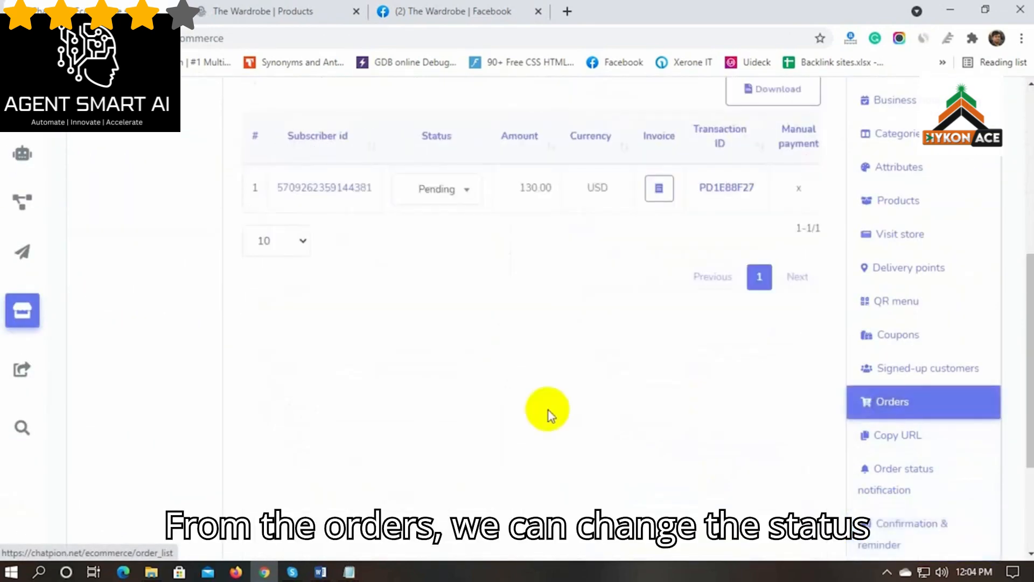
{"action": "scroll", "coordinate": [528, 416], "scroll_direction": "up", "scroll_amount": 5}
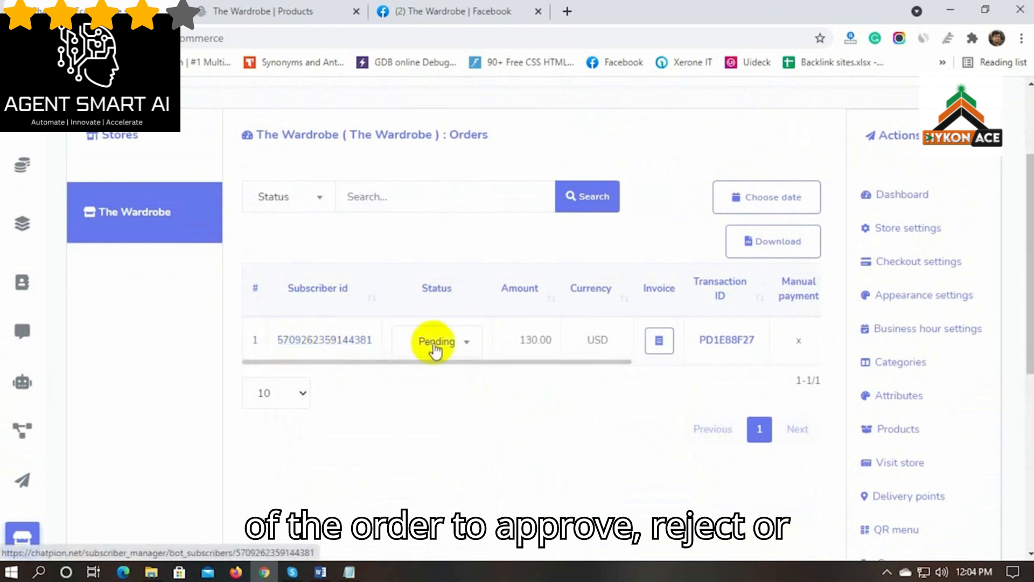
Set order 1 to Approved with the note 'Thank you for' and submit it
{"action": "left_click", "coordinate": [467, 344]}
{"action": "left_click", "coordinate": [433, 458]}
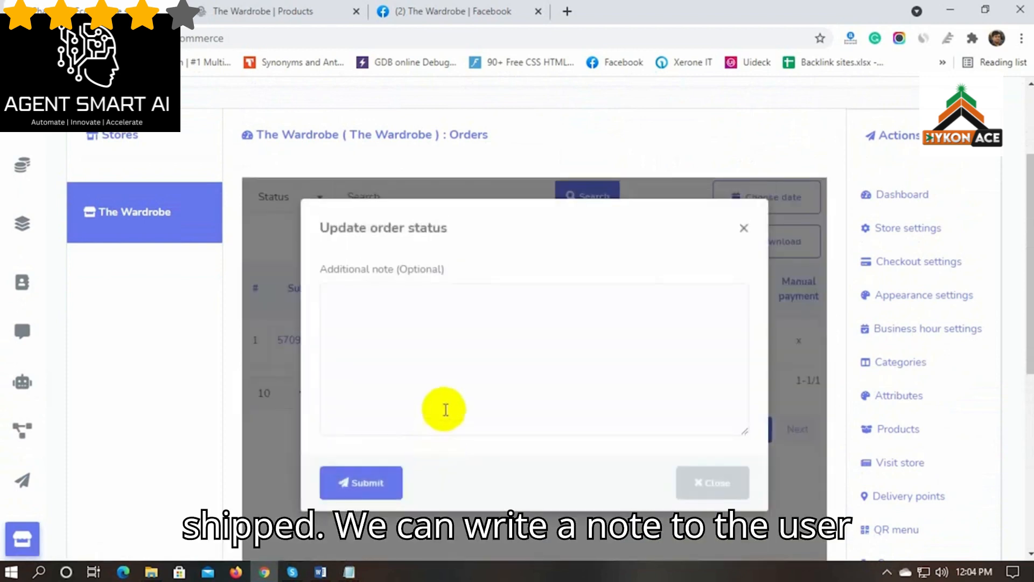
{"action": "type", "text": "Thank you for Choosing us."}
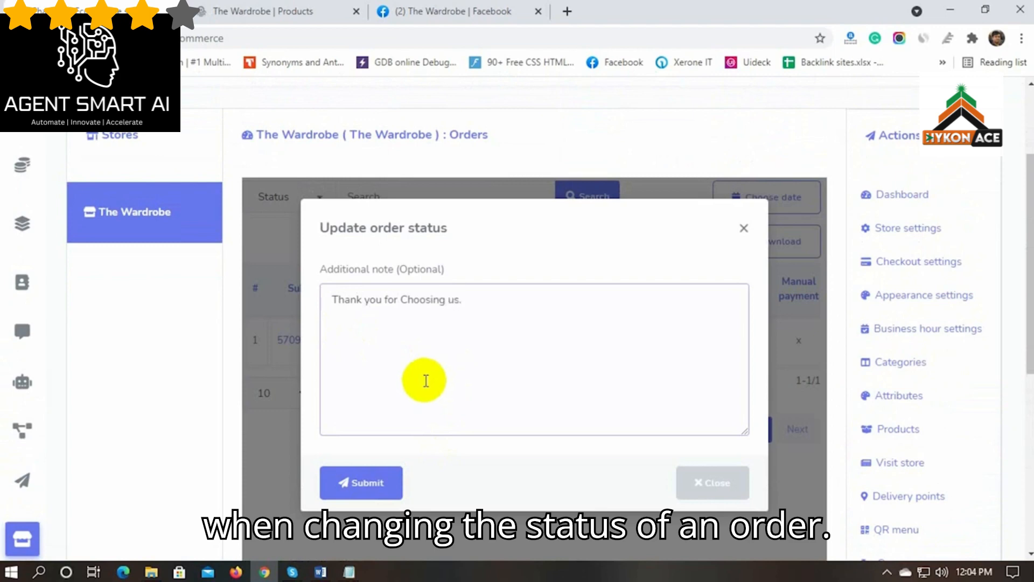
{"action": "left_click", "coordinate": [360, 482]}
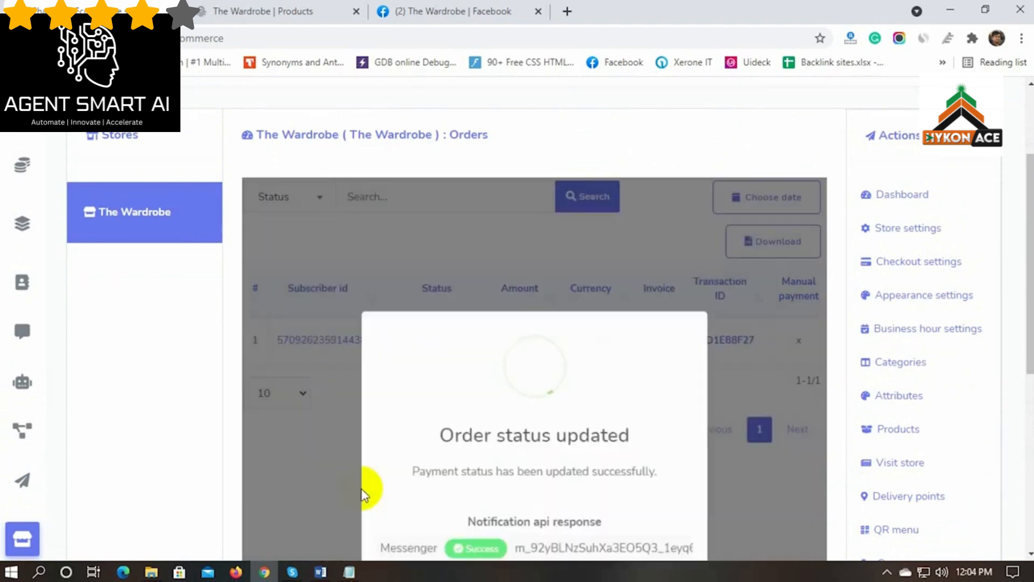
{"action": "scroll", "coordinate": [338, 480], "scroll_direction": "down", "scroll_amount": 3}
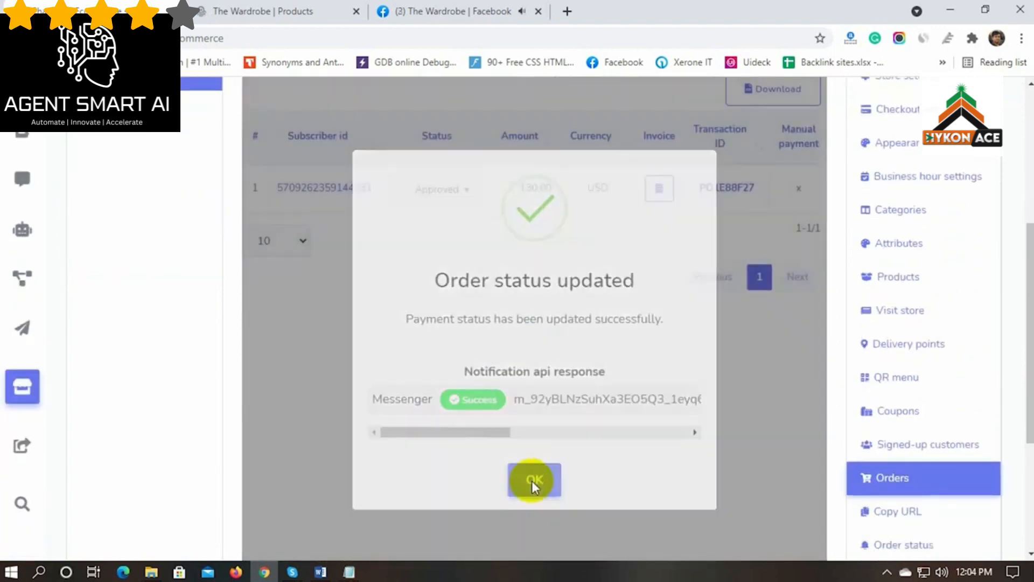
{"action": "left_click", "coordinate": [533, 485]}
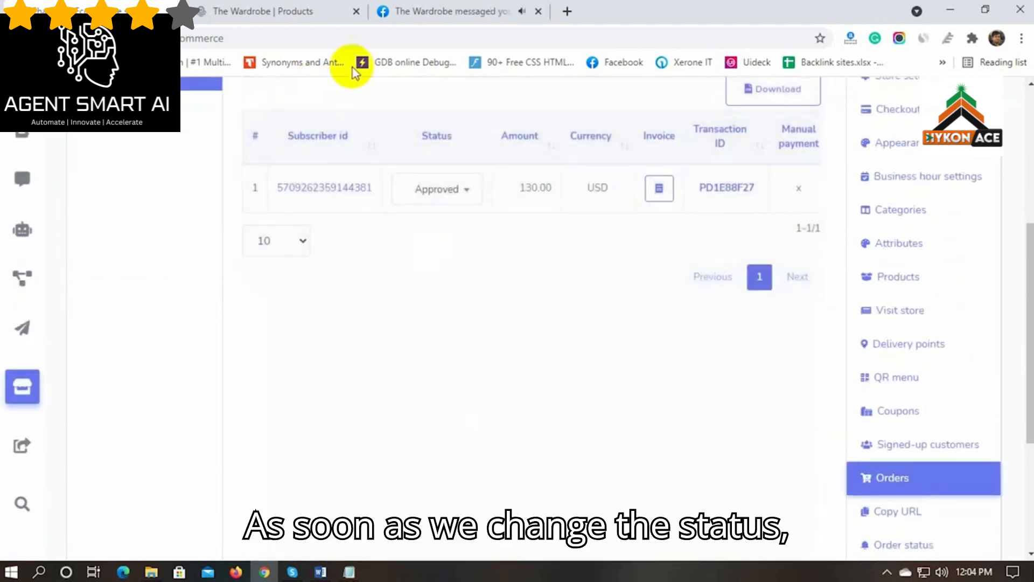
In the Messenger chat with The Wardrobe, view My Orders to see order #1 approved
{"action": "left_click", "coordinate": [453, 11]}
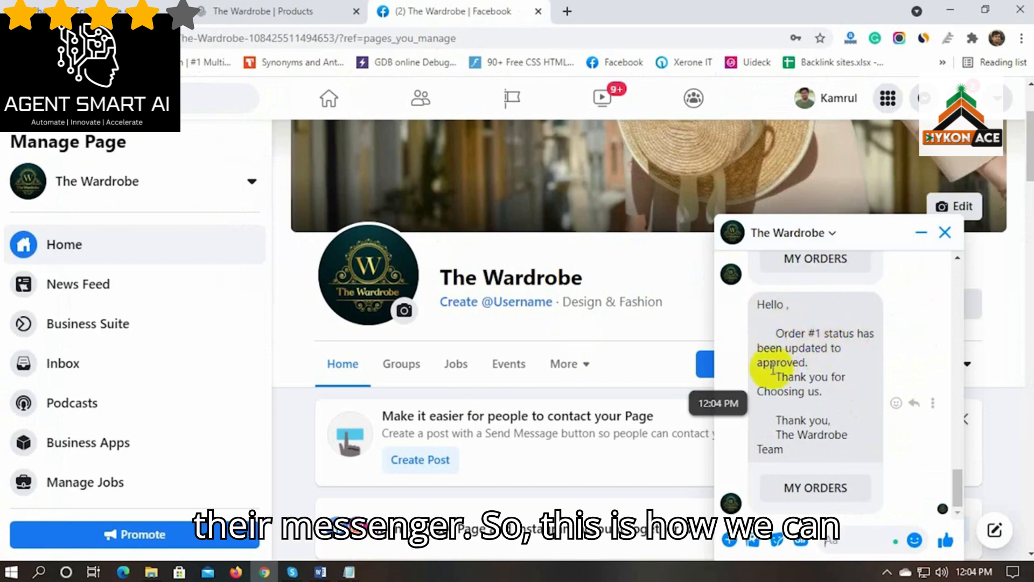
{"action": "left_click", "coordinate": [816, 488]}
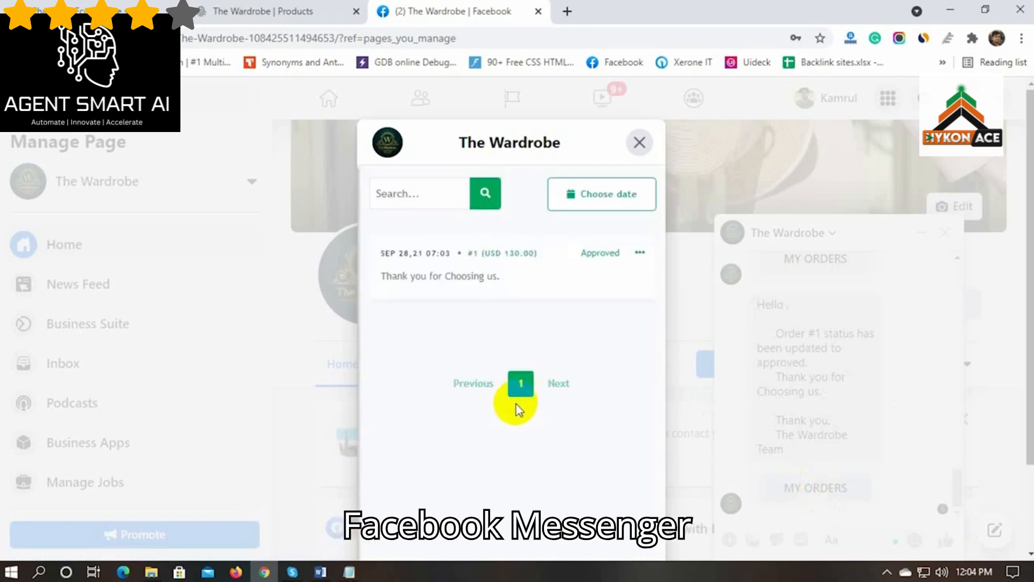